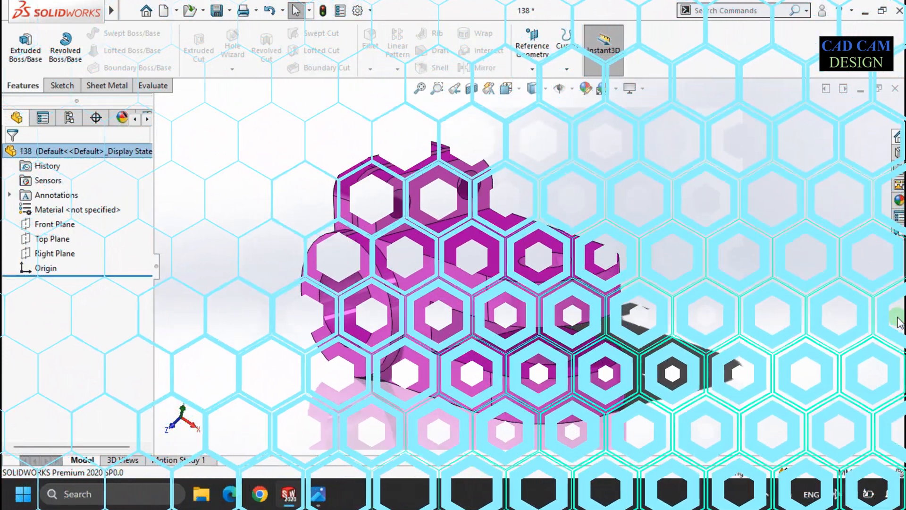
Step: Check the reference drawing and start a new sketch on the Right Plane
key("alt+Tab")
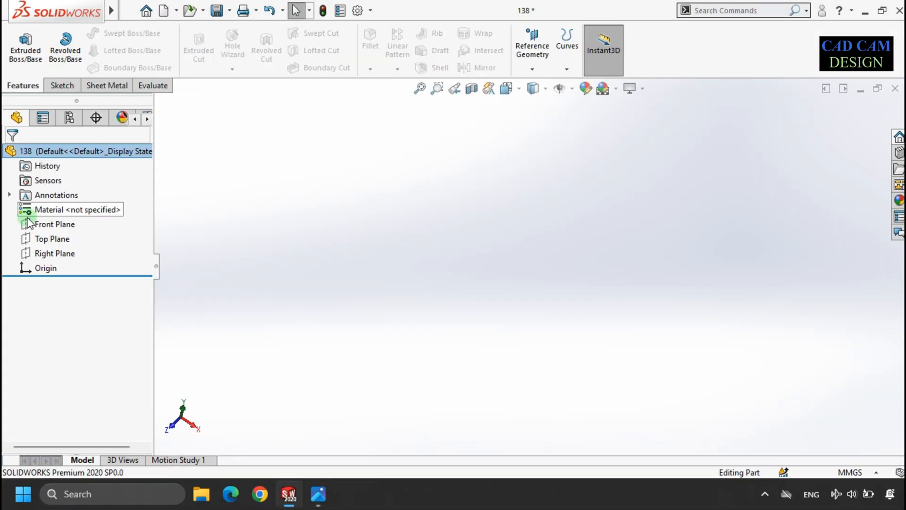
left_click(47, 253)
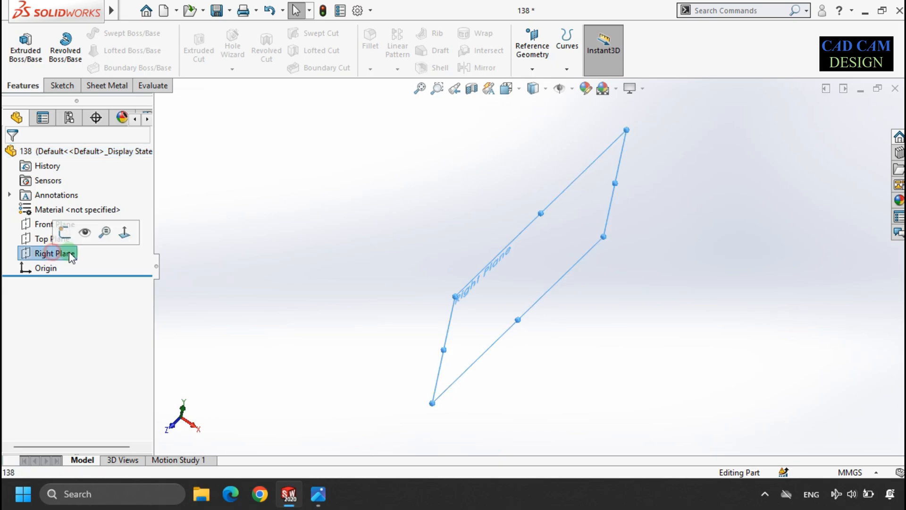
left_click(27, 53)
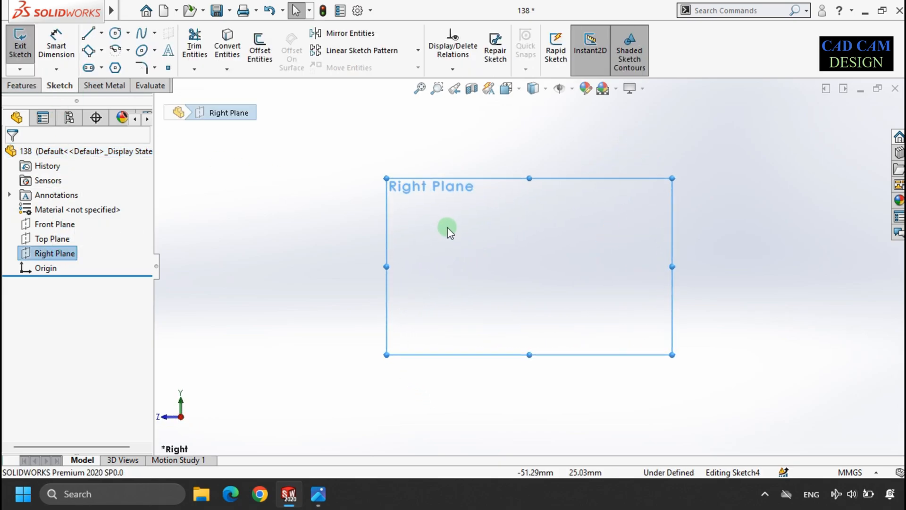
Step: Draw two concentric circles centred on the origin
left_click(115, 33)
left_click(531, 267)
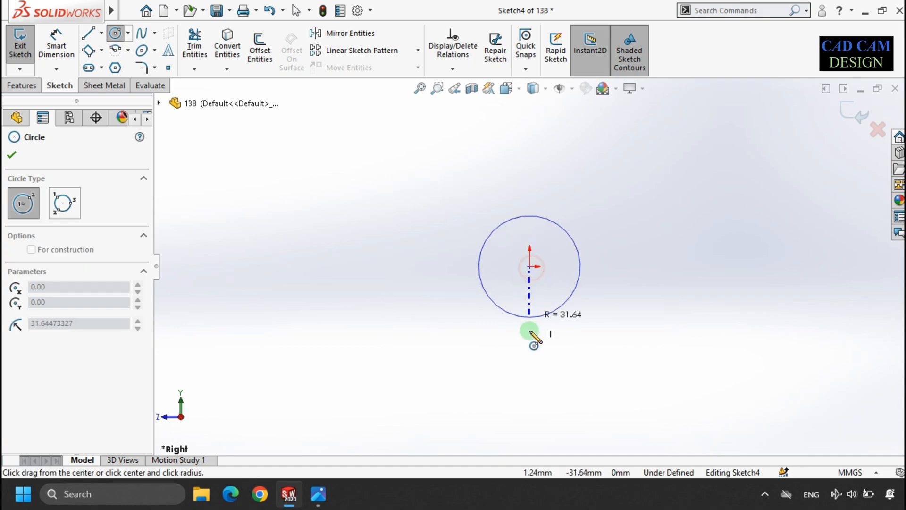
left_click(530, 331)
left_click(530, 267)
left_click(530, 303)
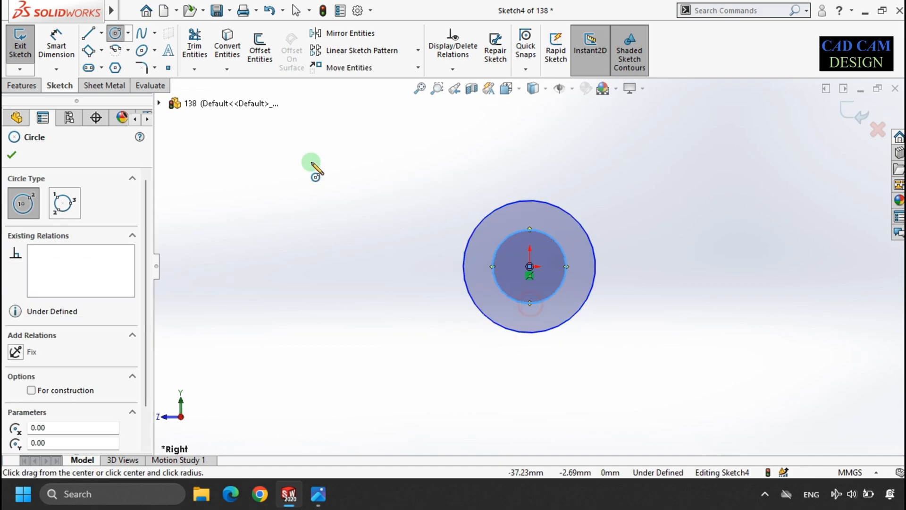
Step: Draw vertical and horizontal infinite-length construction lines through the origin
left_click(88, 33)
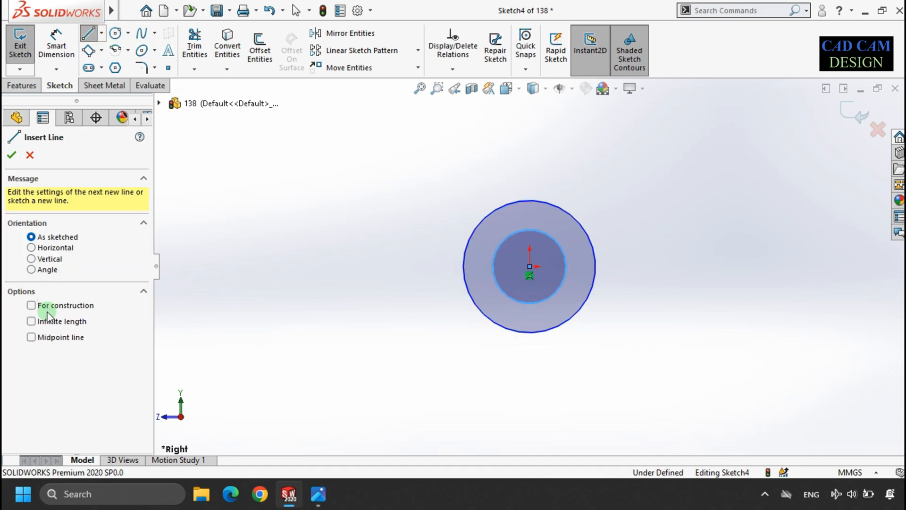
left_click(57, 320)
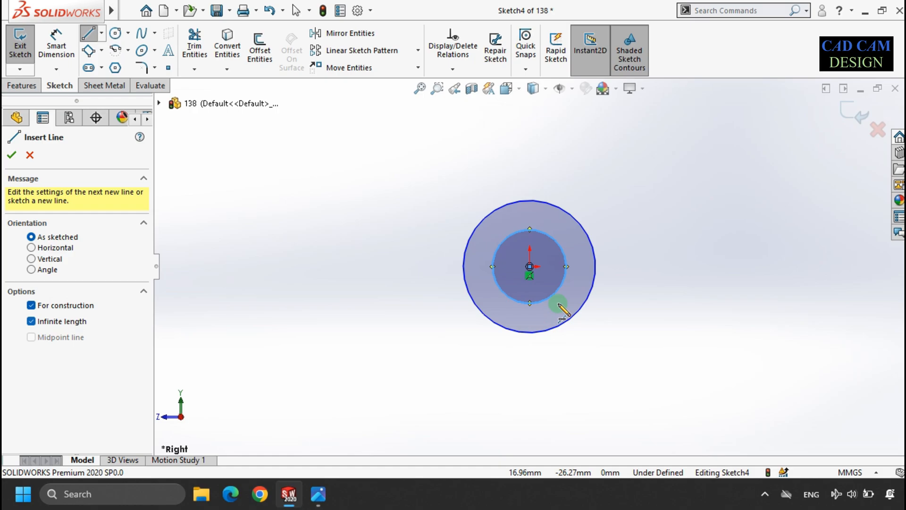
left_click(530, 266)
left_click(529, 230)
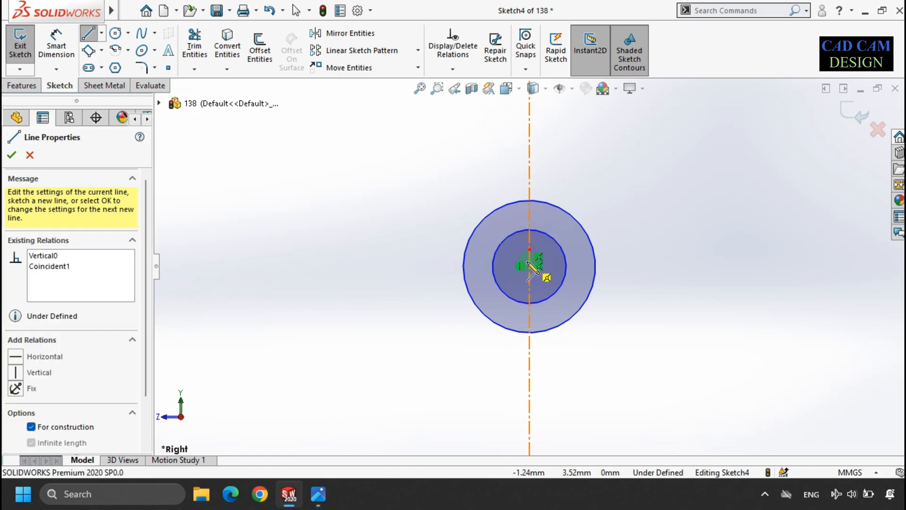
left_click(529, 267)
left_click(571, 268)
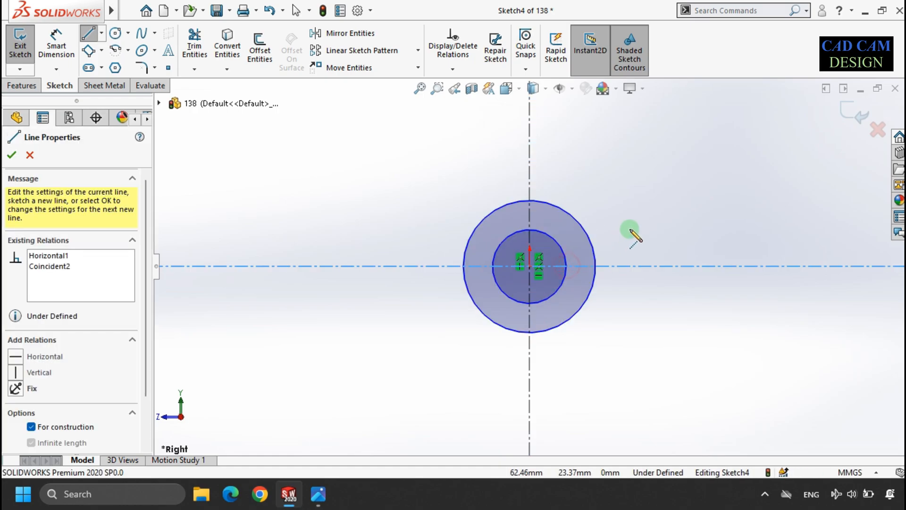
right_click(632, 234)
left_click(649, 239)
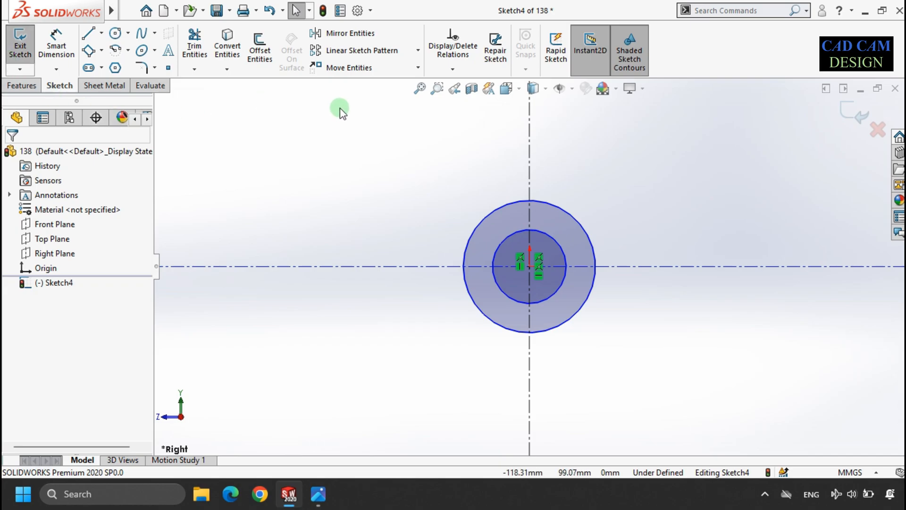
Step: Dimension the outer circle's diameter as 50 mm and the inner circle's diameter as 30 mm
left_click(42, 38)
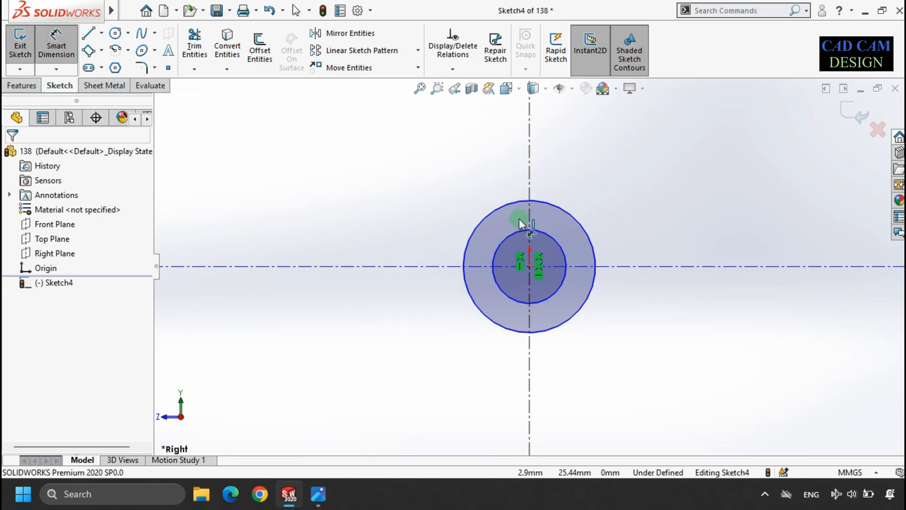
left_click(501, 207)
left_click(410, 206)
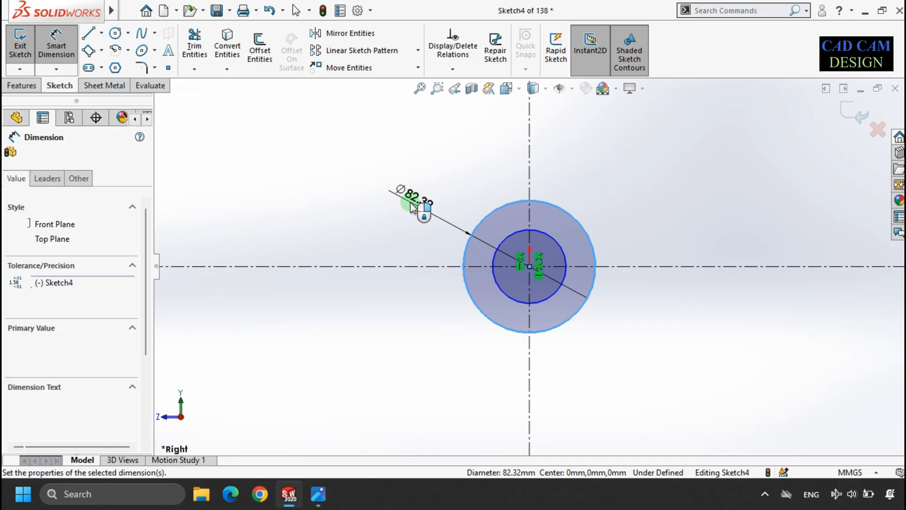
type("50")
key("Return")
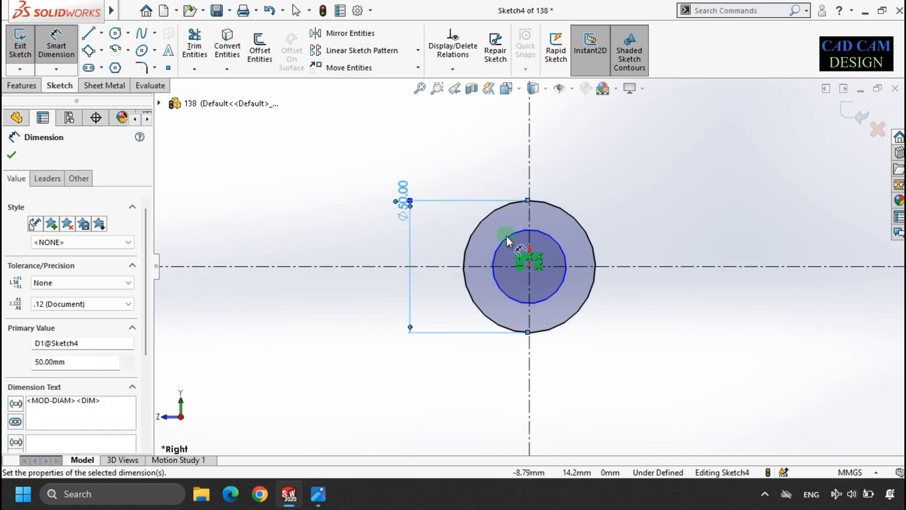
left_click(505, 239)
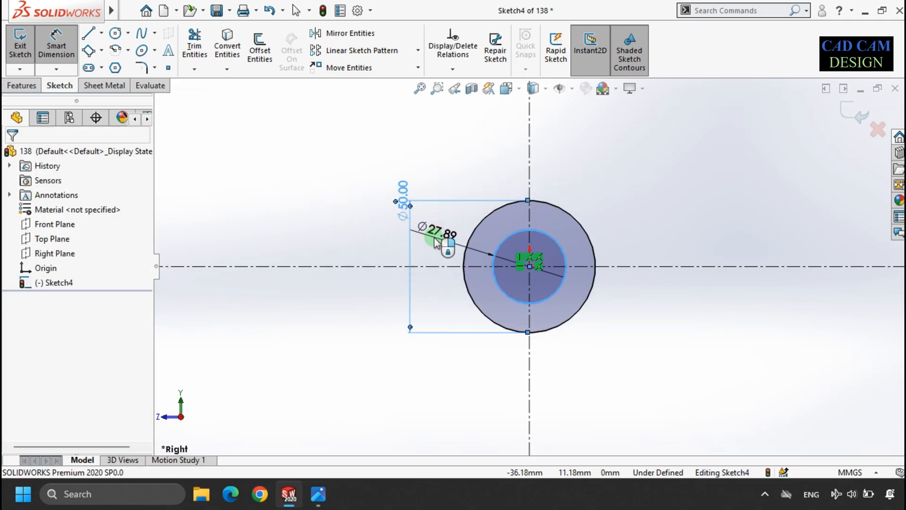
left_click(428, 233)
key("Return")
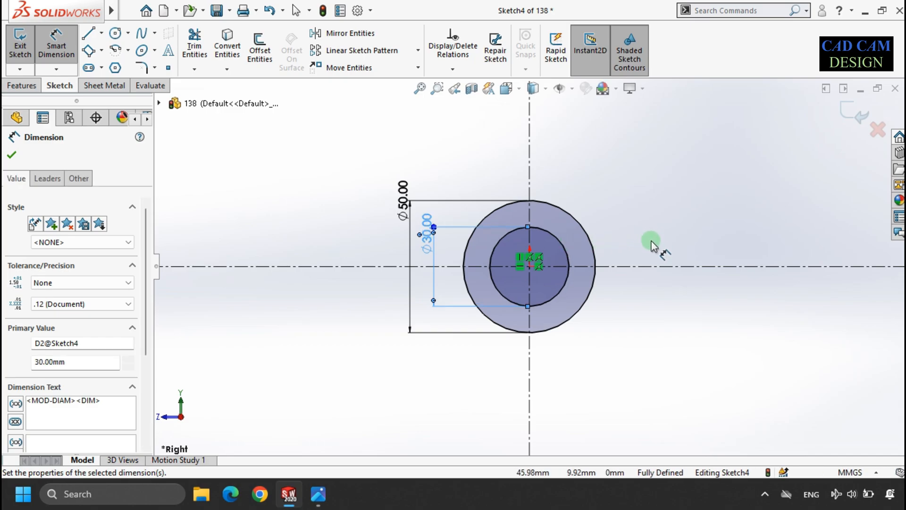
Step: Draw an open line chain from the top of the outer circle going right, down, left, and down to the horizontal centreline
scroll(514, 291, "up", 2)
scroll(731, 251, "down", 1)
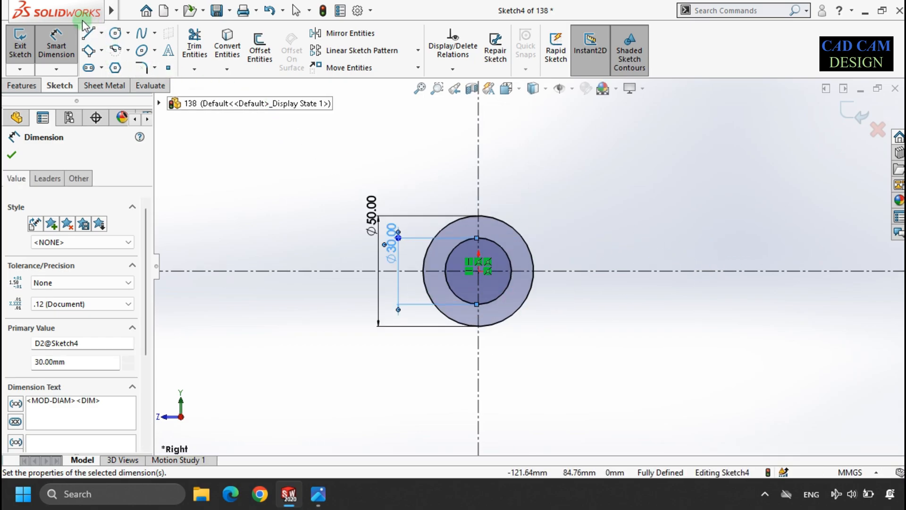
left_click(87, 36)
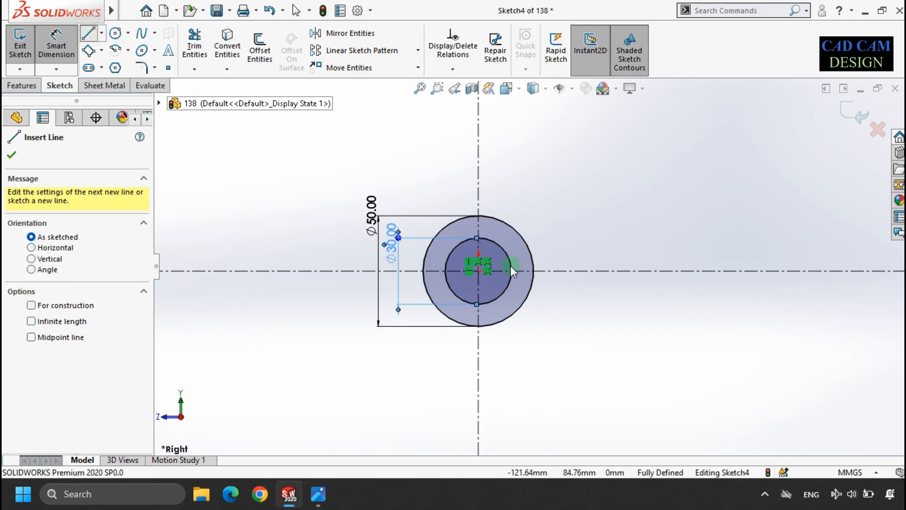
left_click(478, 216)
left_click(665, 216)
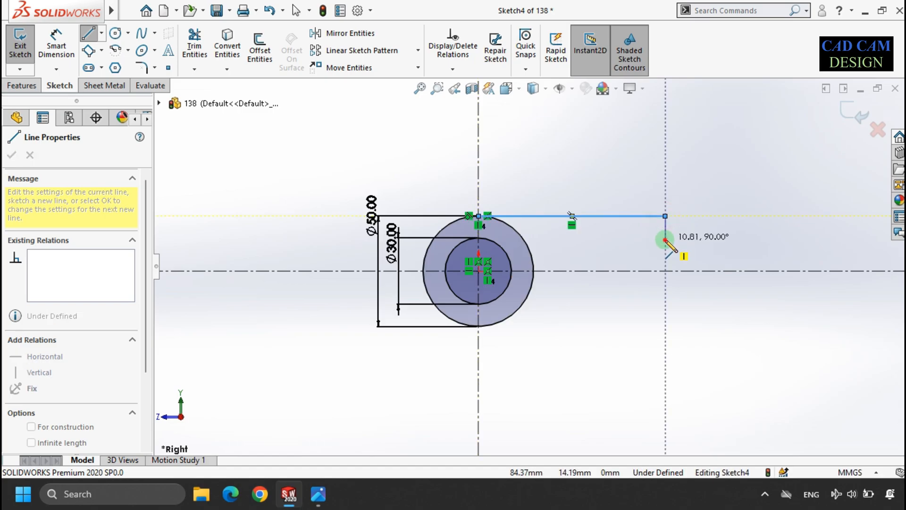
left_click(665, 239)
left_click(593, 239)
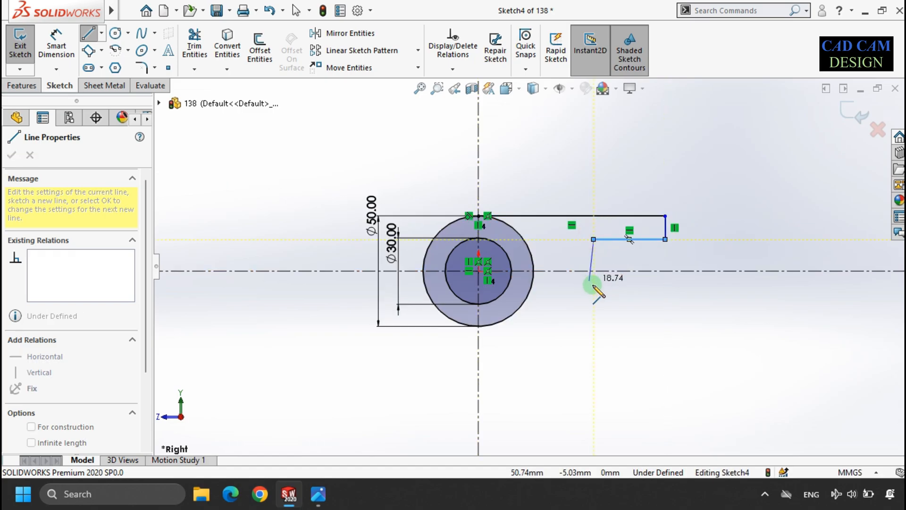
left_click(593, 271)
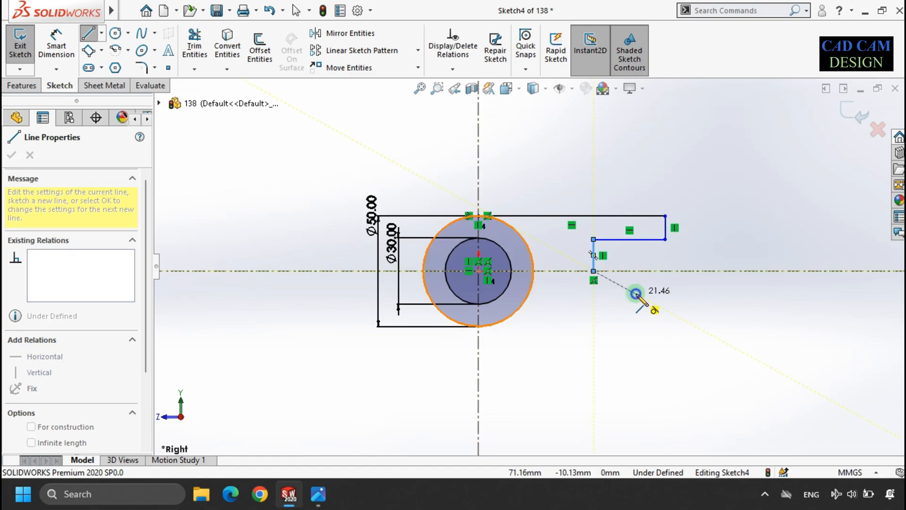
right_click(636, 294)
left_click(647, 304)
Step: Mirror the four new lines about the horizontal construction line
left_click(594, 224)
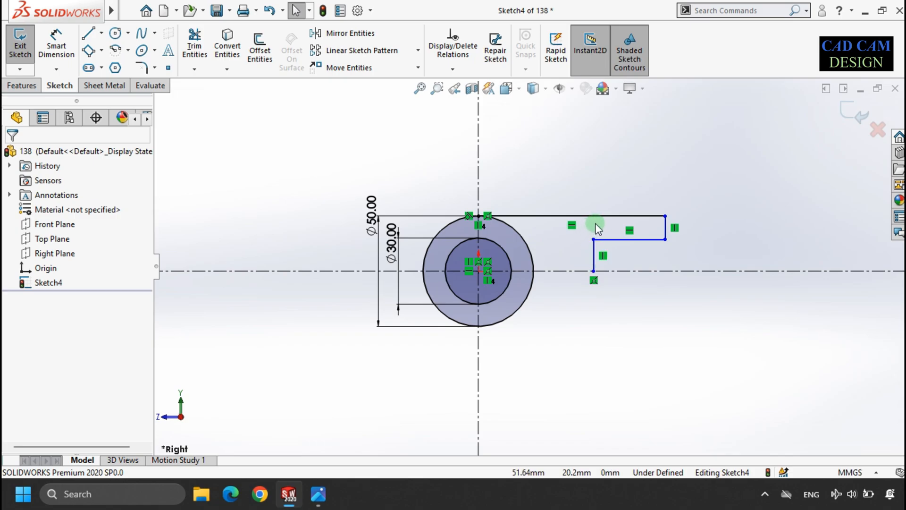
left_click(593, 255)
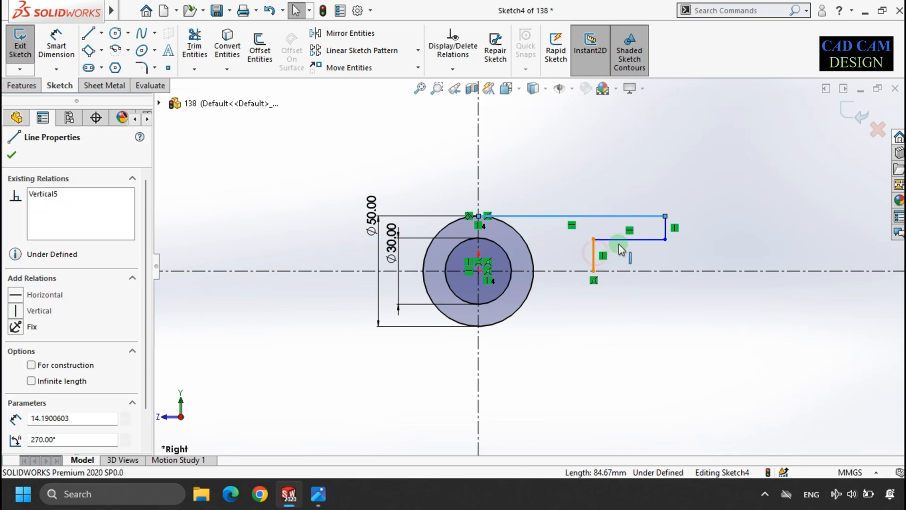
left_click(626, 240, "ctrl")
left_click(665, 230, "ctrl")
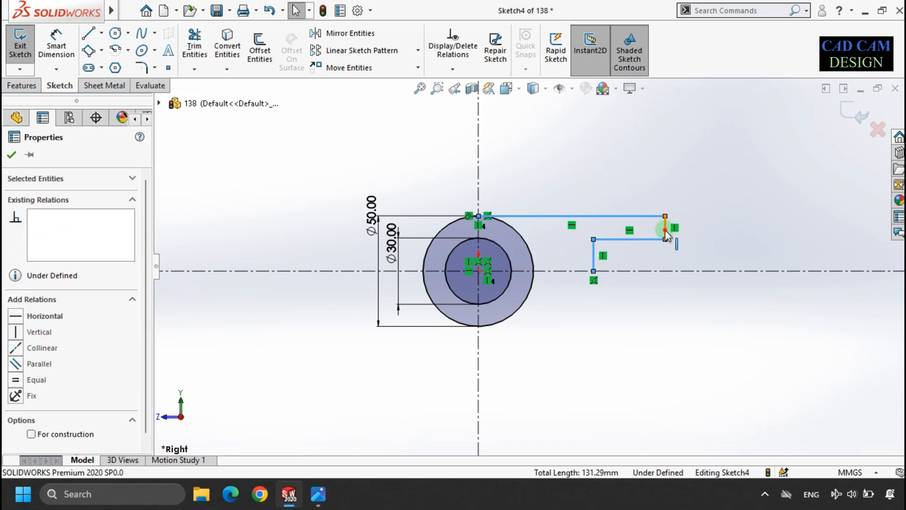
left_click(347, 33)
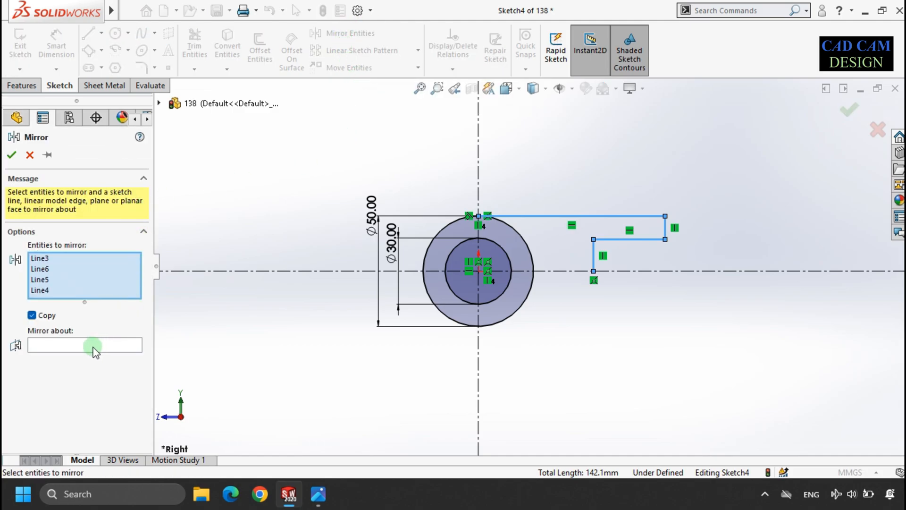
left_click(80, 347)
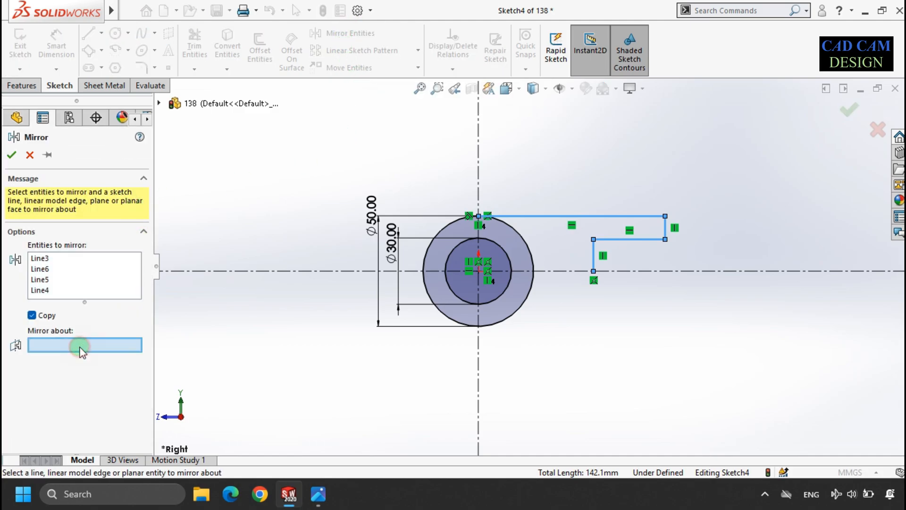
left_click(640, 271)
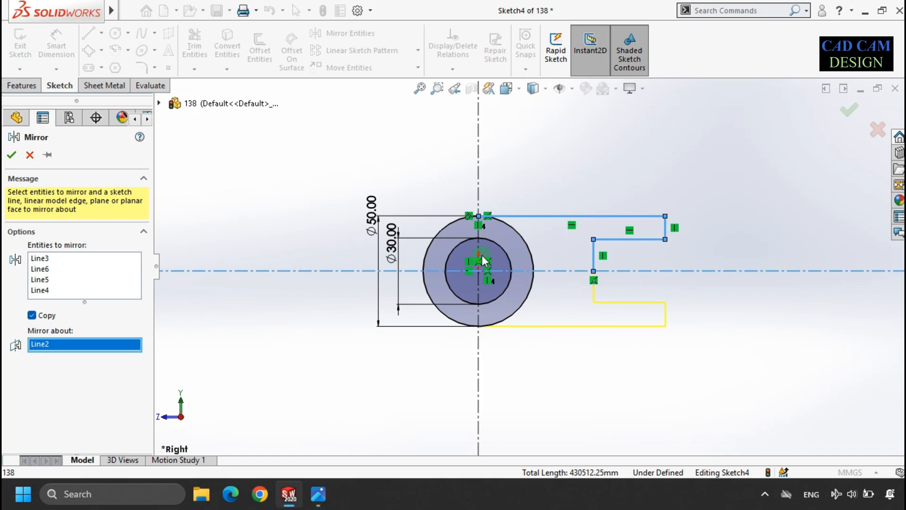
left_click(12, 156)
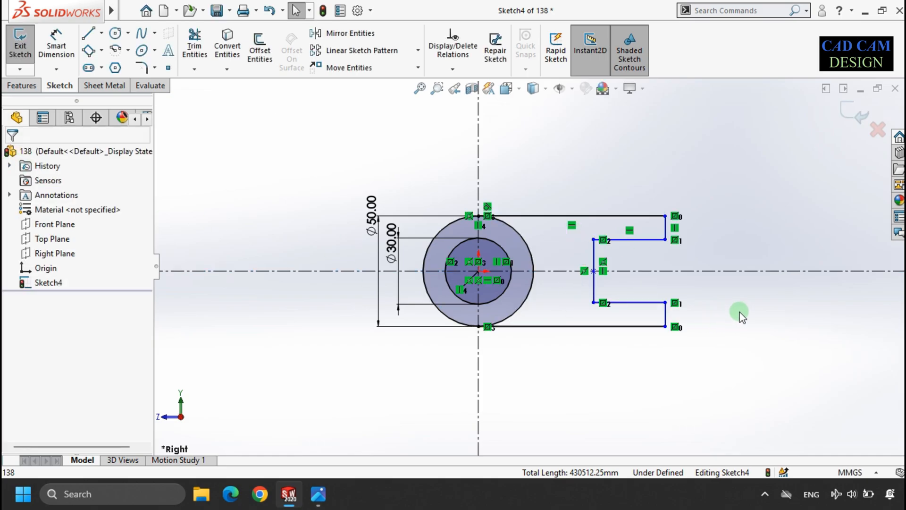
Step: Dimension the bottom horizontal line's length as 75+25 mm after checking the reference drawing
scroll(641, 288, "down", 3)
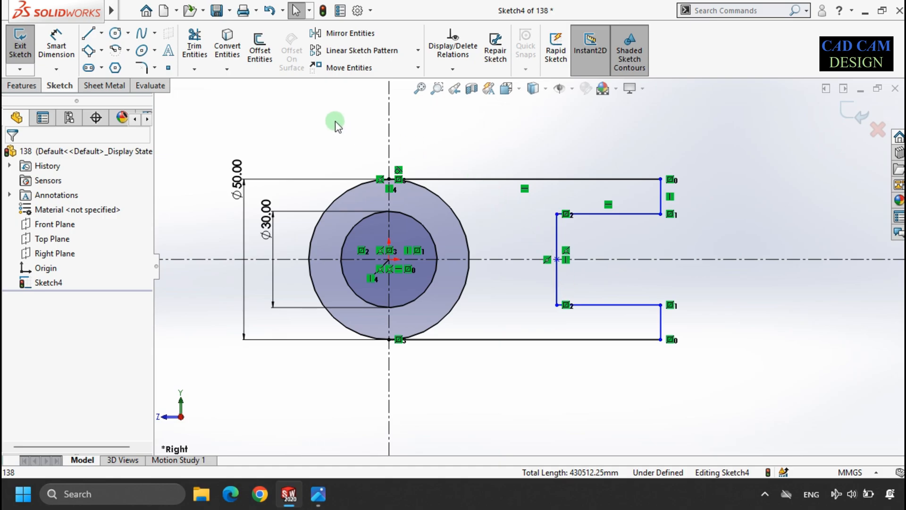
left_click(56, 45)
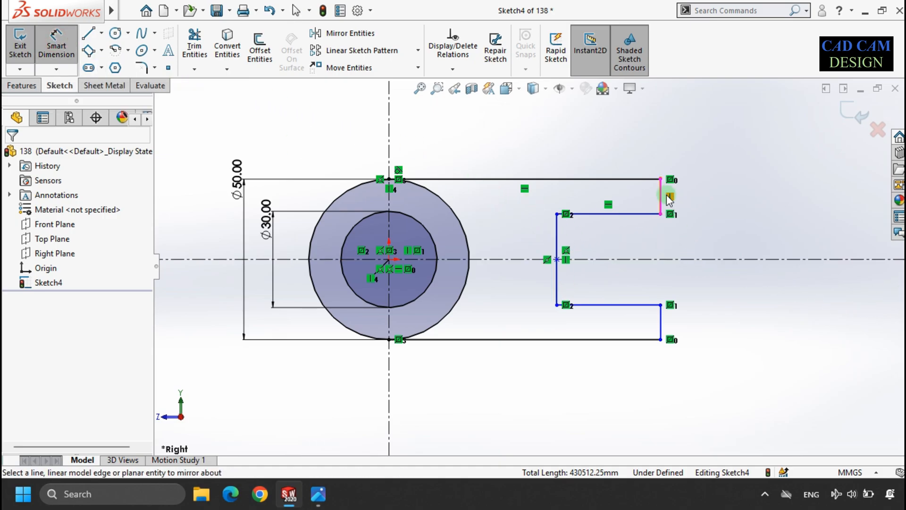
left_click(334, 486)
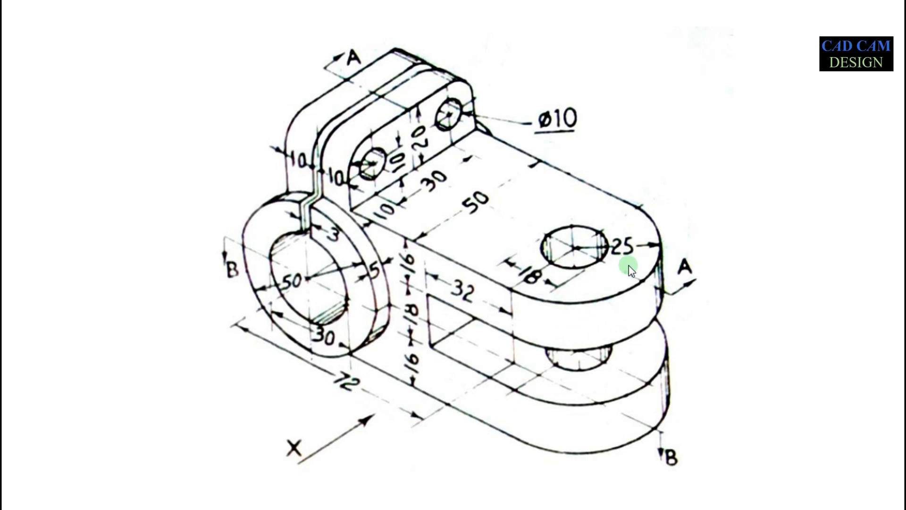
key("alt+Tab")
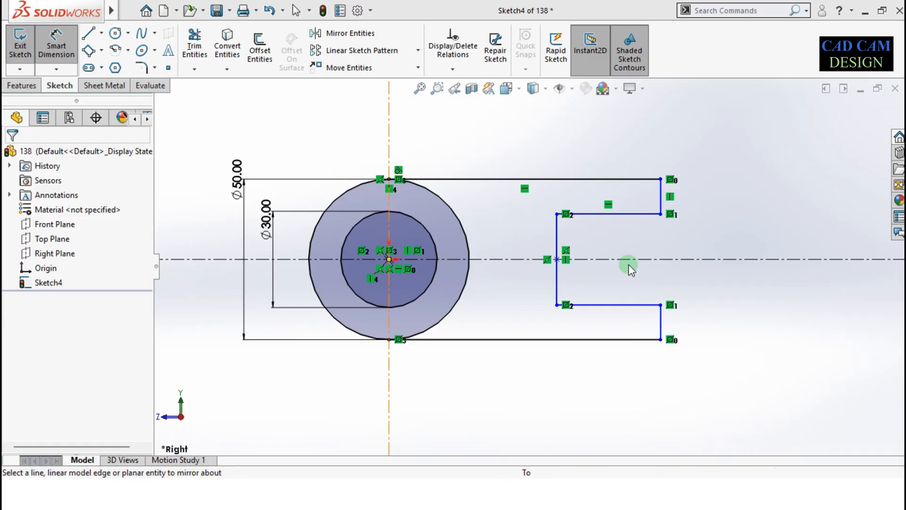
left_click(549, 341)
left_click(555, 414)
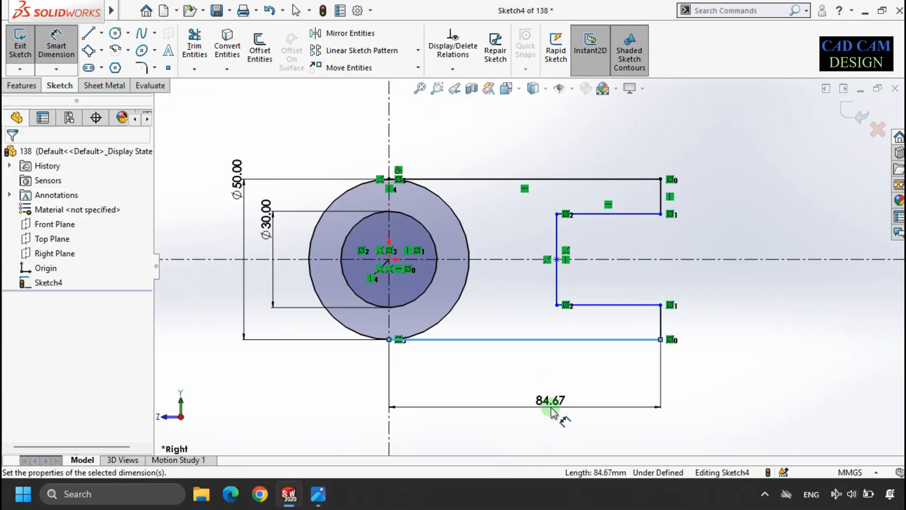
type("75+")
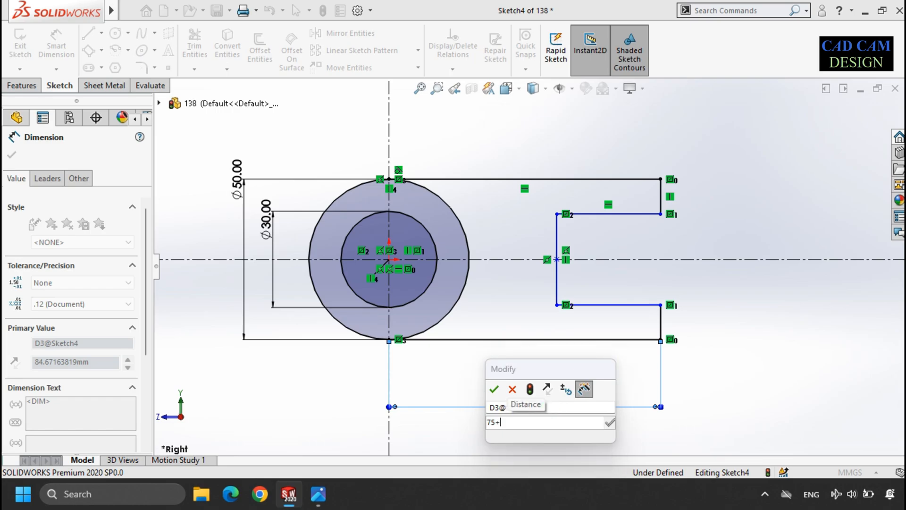
type("25")
key("Return")
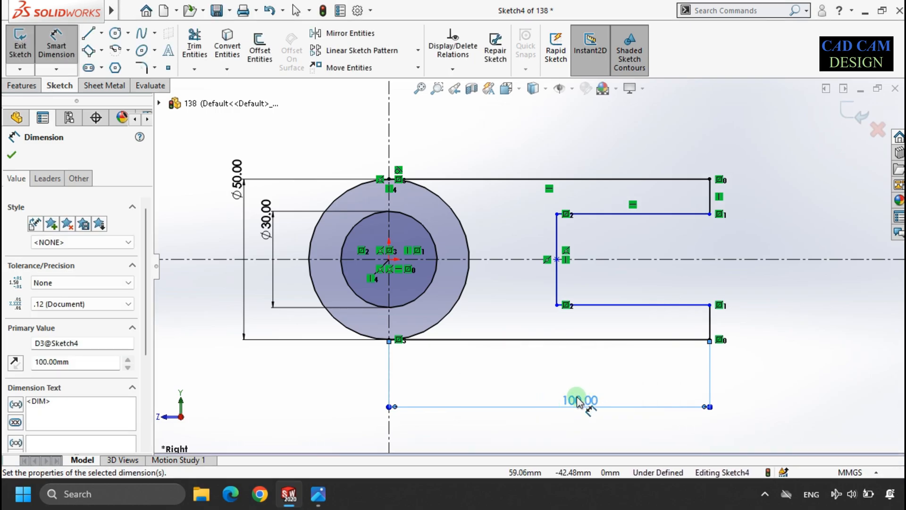
Step: Set the bottom overall length dimension to 72+25 mm after checking the reference drawing
left_click(577, 400)
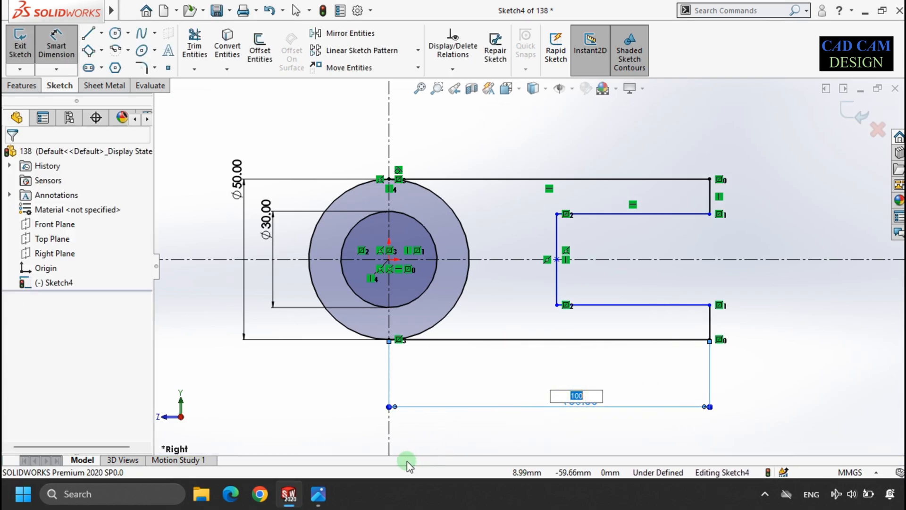
left_click(321, 496)
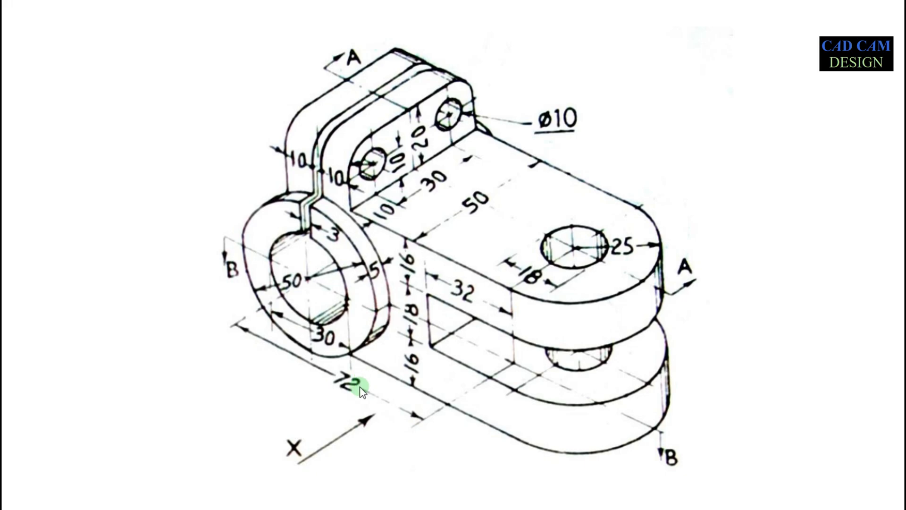
key("alt+Tab")
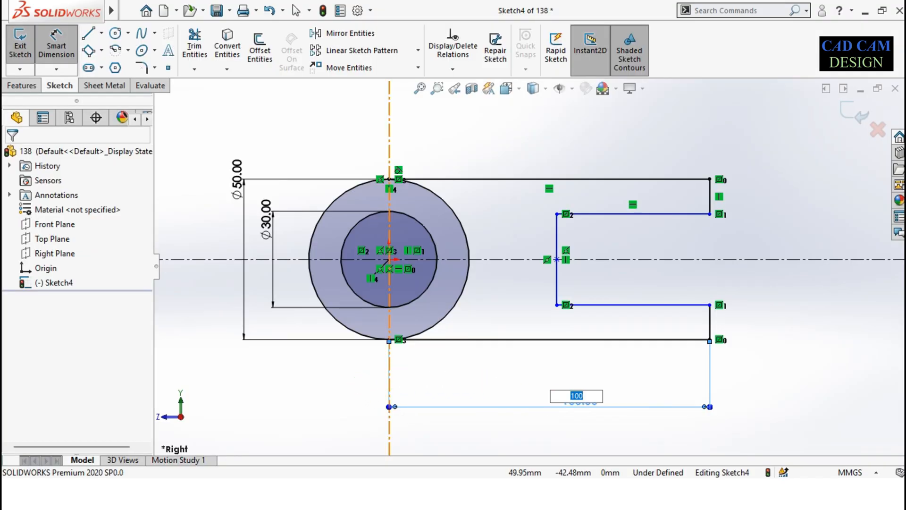
type("72+25")
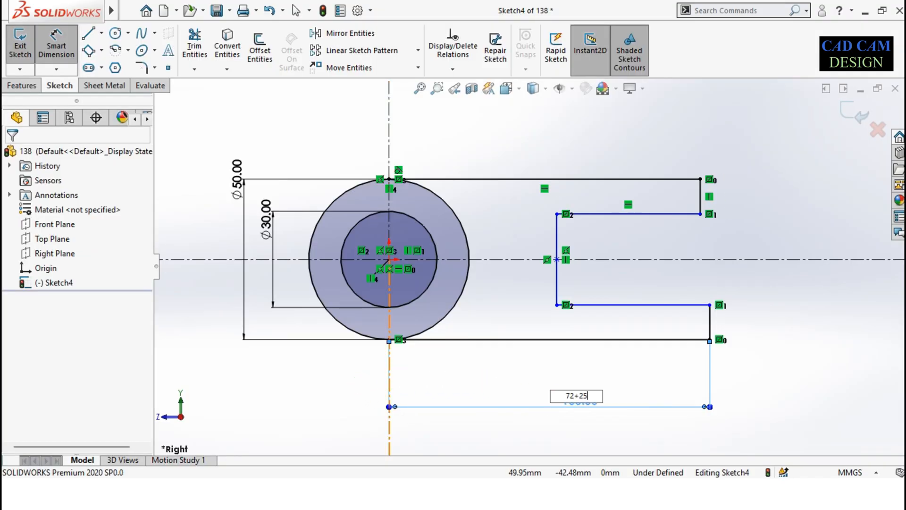
key("Return")
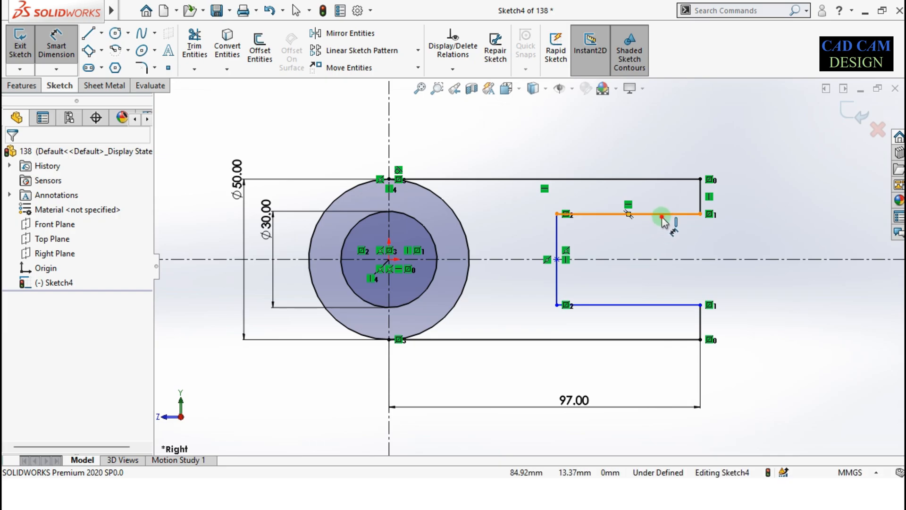
Step: Dimension the slot's upper line length as 25+32 mm, consulting the reference drawing
left_click(662, 216)
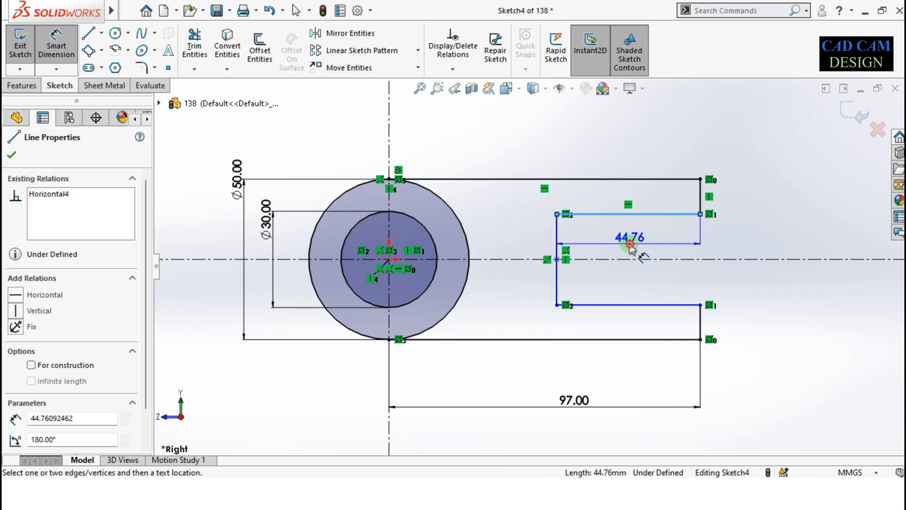
left_click(630, 244)
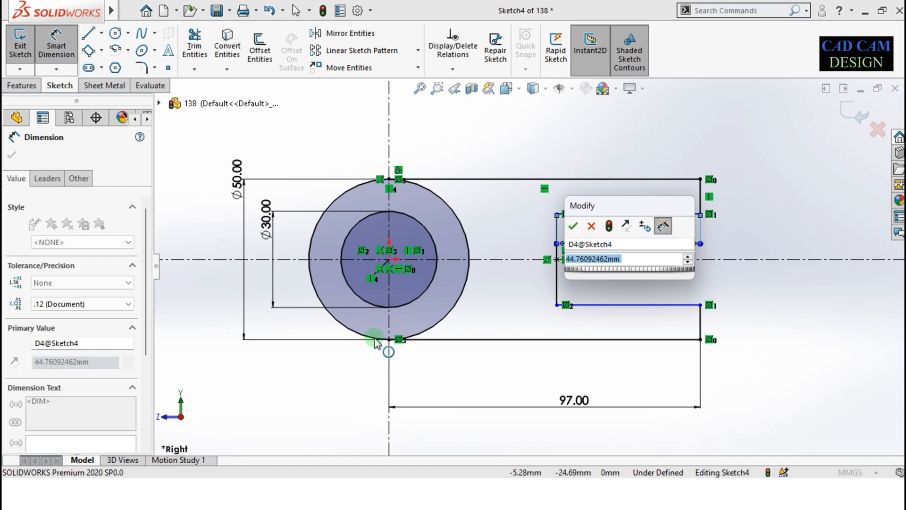
key("alt+Tab")
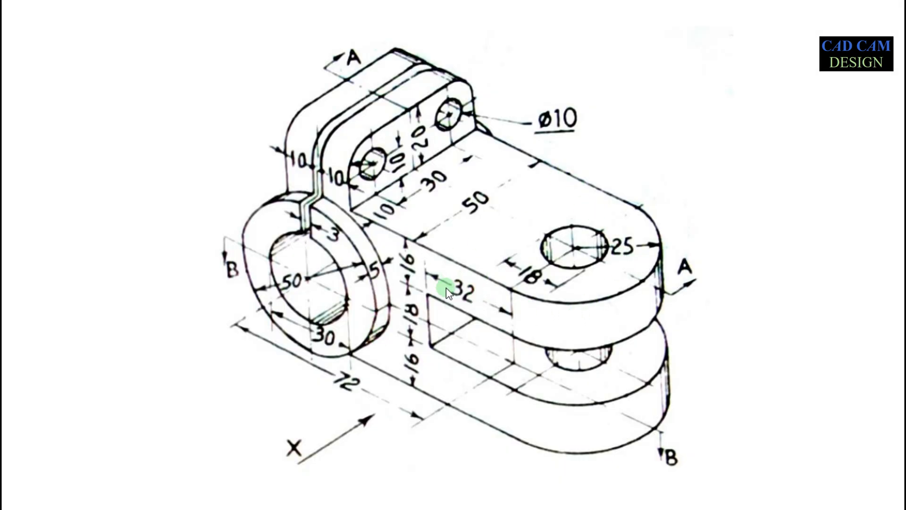
key("alt+Tab")
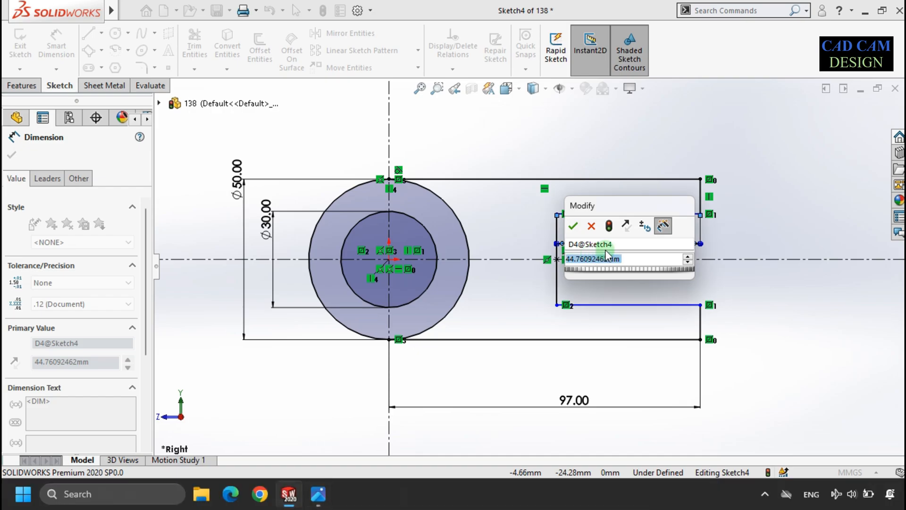
type("25+")
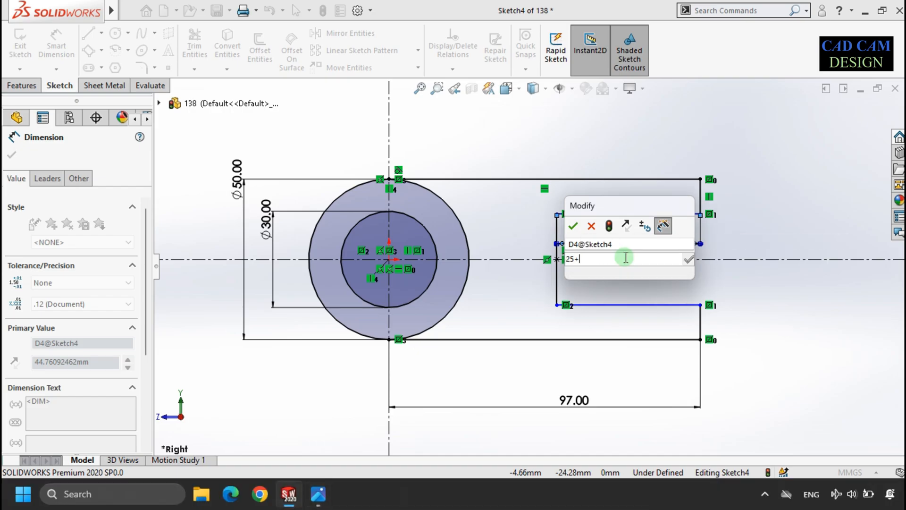
type("32")
key("Return")
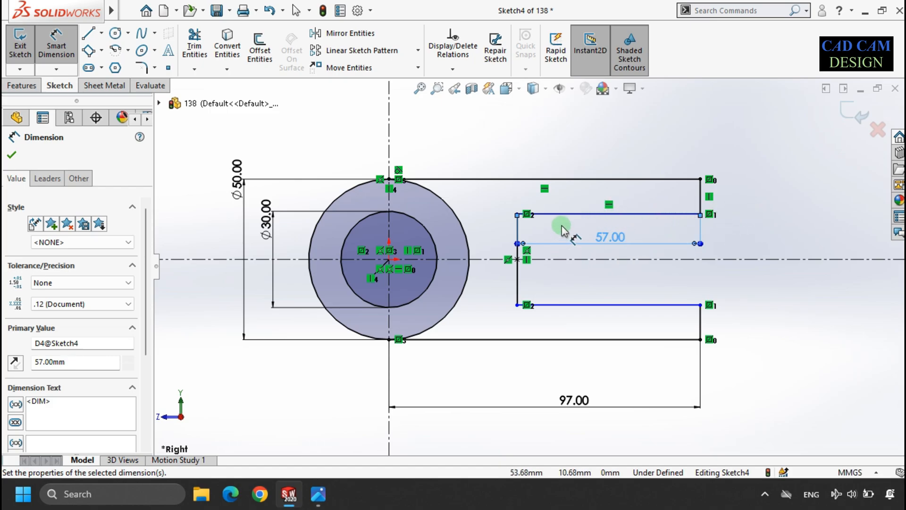
Step: Check the reference drawing, then dimension the upper right vertical edge of the arm as 16 mm
key("alt+Tab")
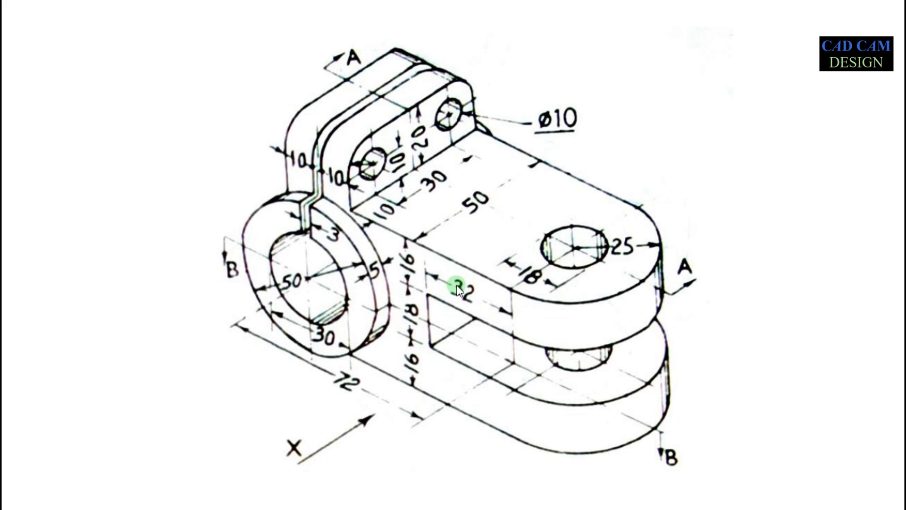
key("alt+Tab")
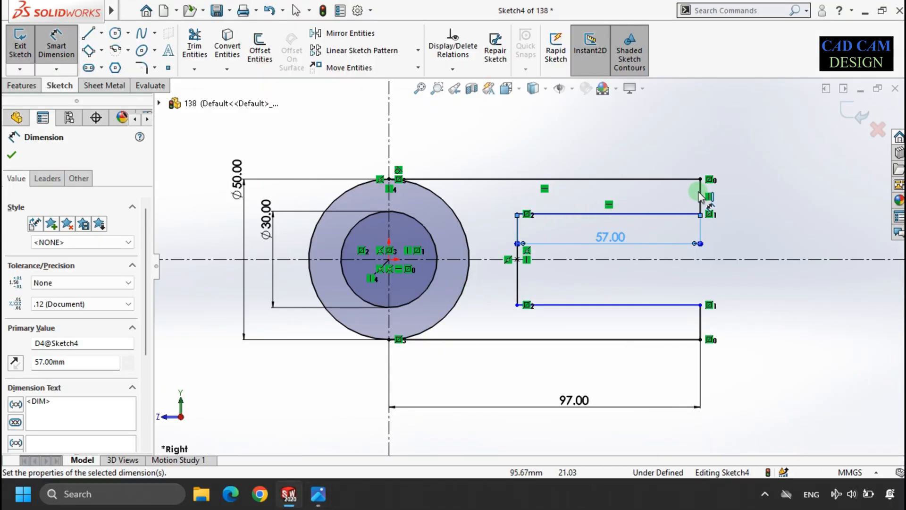
left_click(769, 201)
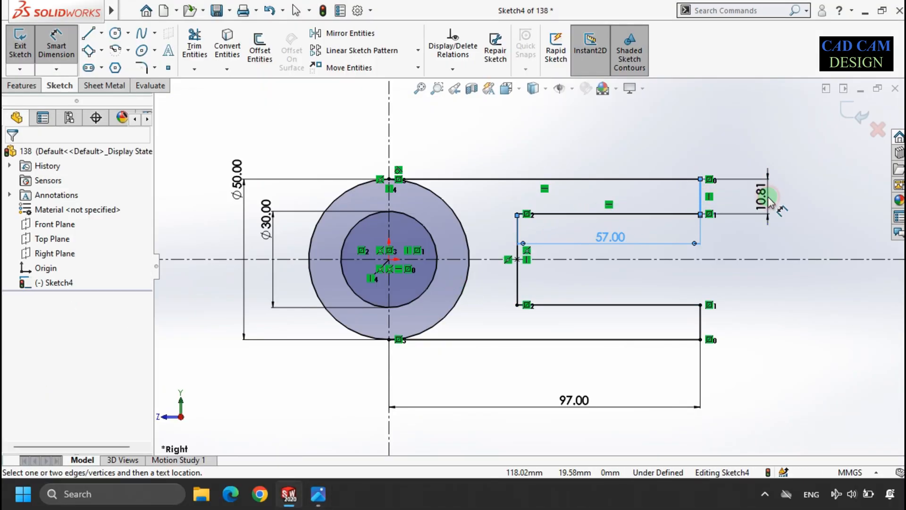
type("16")
key("Return")
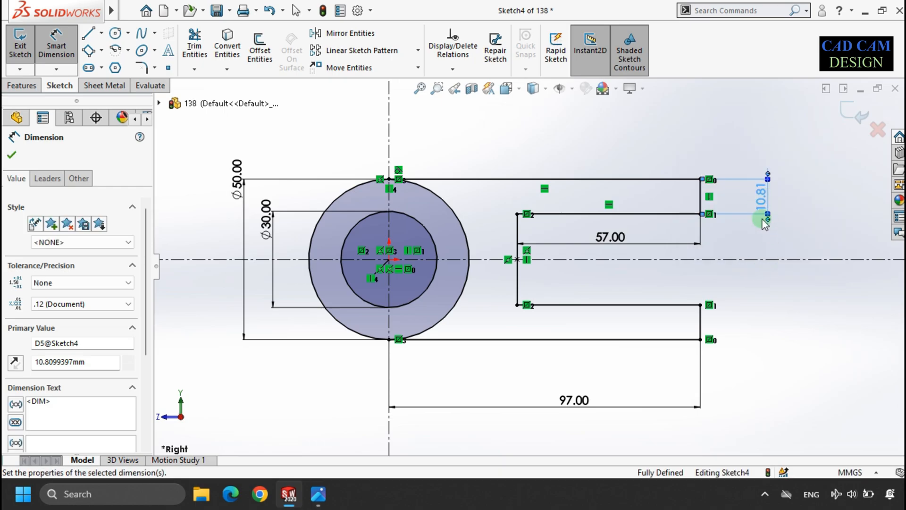
Step: Add a dimension to the slot's inner vertical edge
left_click(517, 248)
left_click(496, 243)
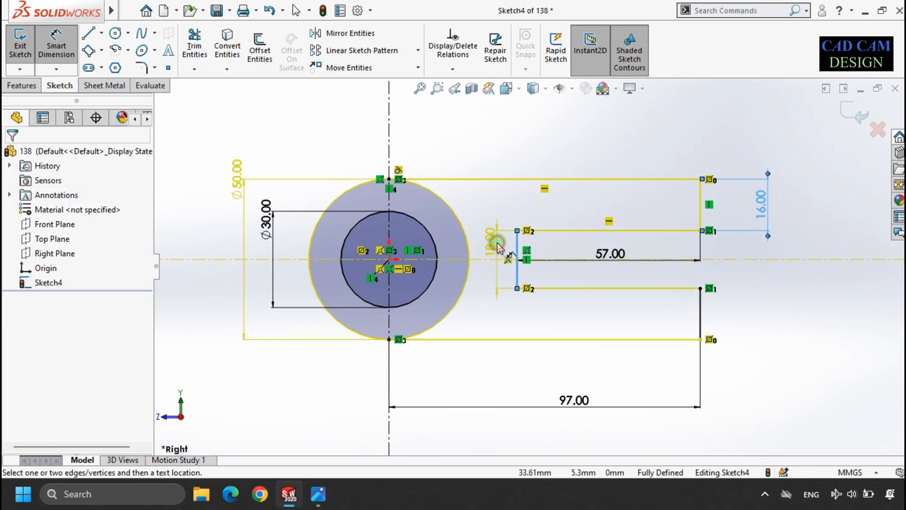
left_click(530, 237)
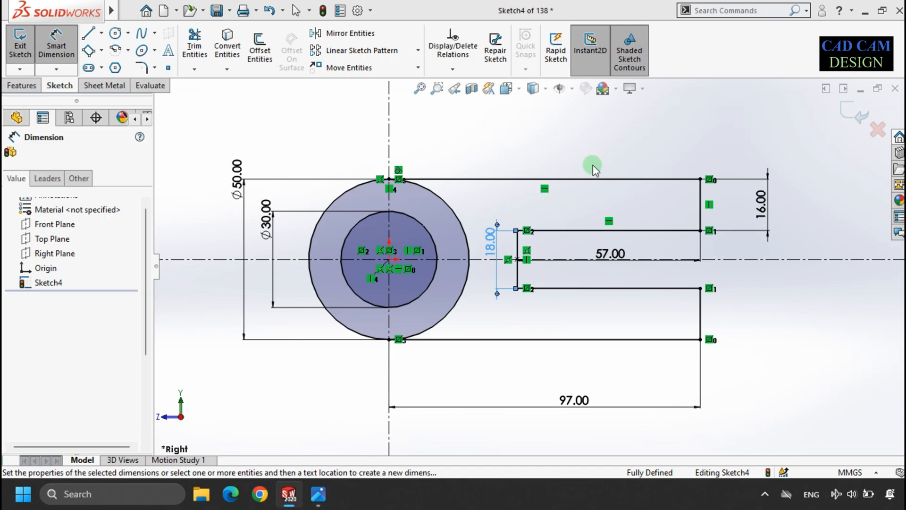
Step: Draw a corner rectangle about 29 mm wide over the top of the outer circle, straddling the vertical centreline
scroll(551, 325, "up", 2)
scroll(461, 188, "down", 2)
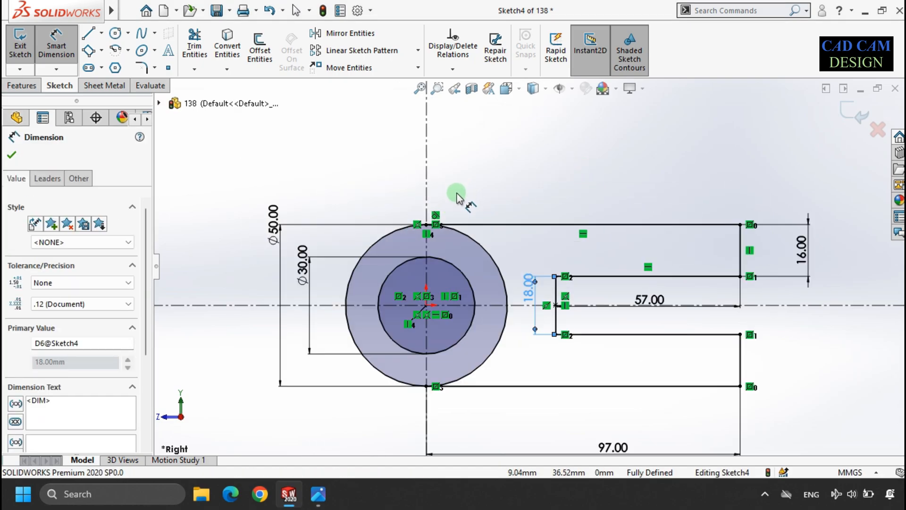
left_click(102, 50)
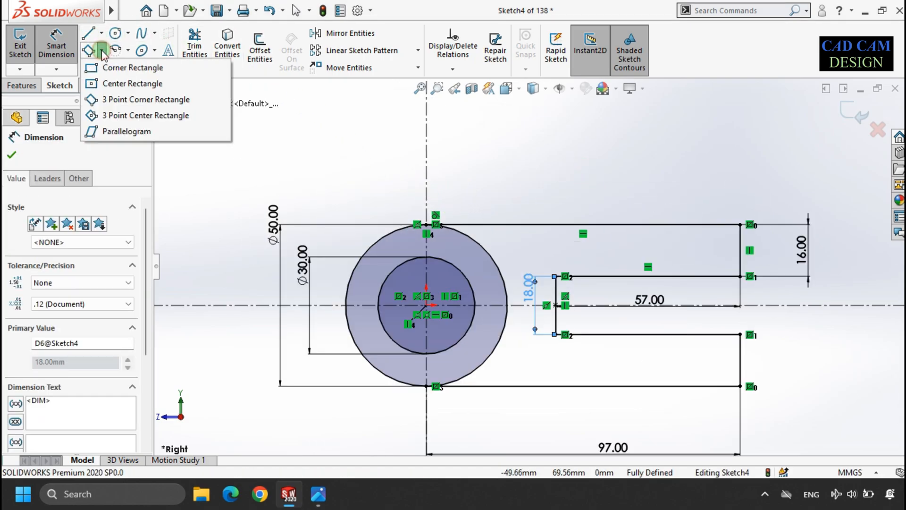
left_click(115, 68)
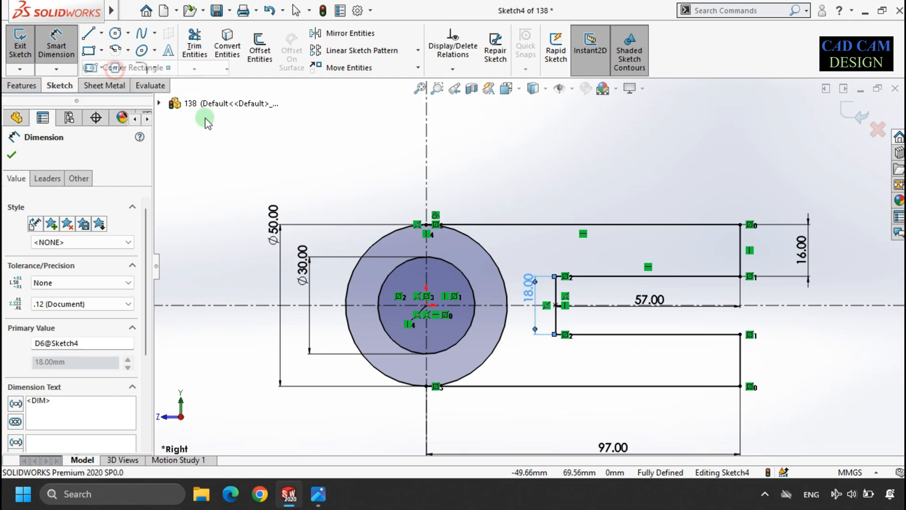
mouse_move(377, 165)
left_mouse_down()
mouse_move(445, 208)
mouse_move(471, 246)
left_mouse_up()
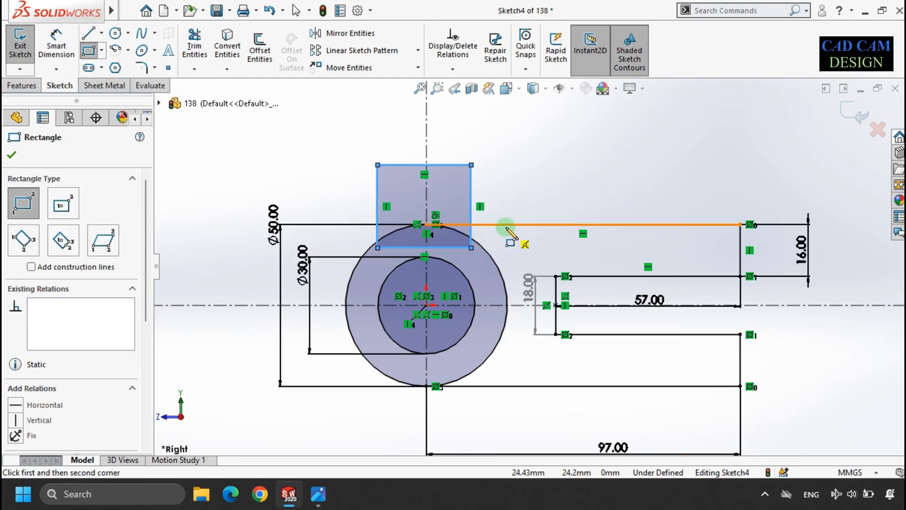
key("Escape")
scroll(471, 219, "down", 2)
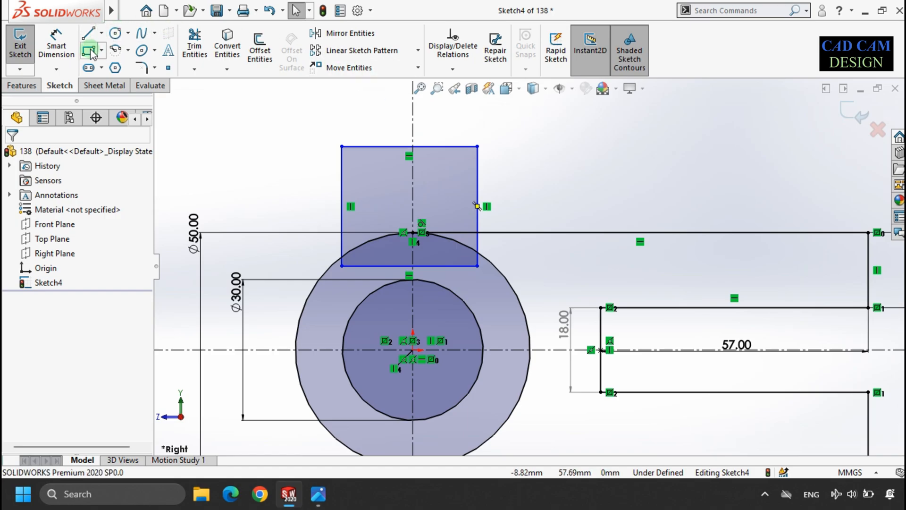
Step: Dimension the rectangle's top edge width as 10+10+3 mm
left_click(57, 45)
left_click(397, 146)
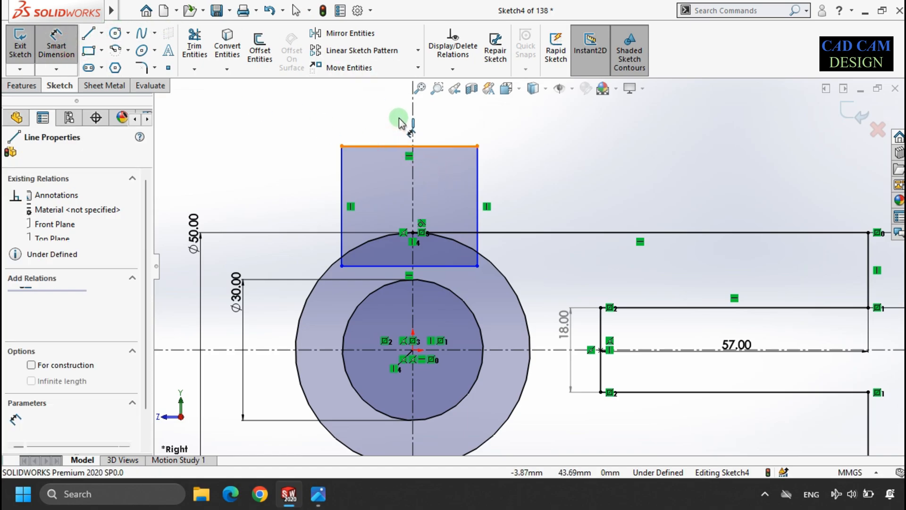
left_click(398, 114)
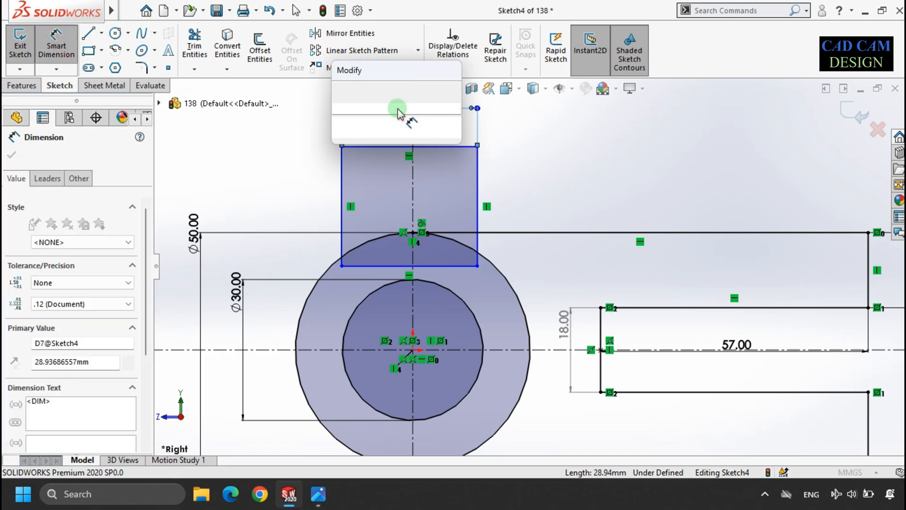
type("10+10+")
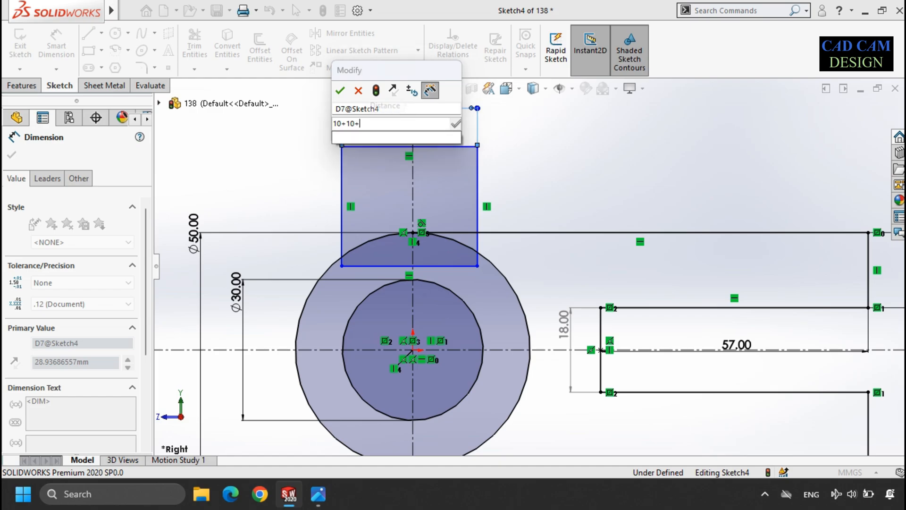
type("3")
key("Return")
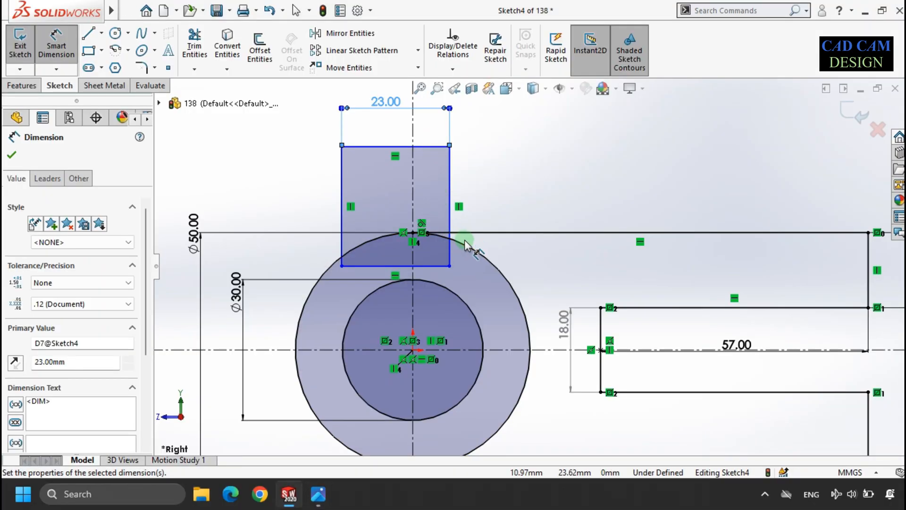
Step: Dimension the distance from the rectangle's top edge to the arm's top line as 20 mm
left_click(435, 146)
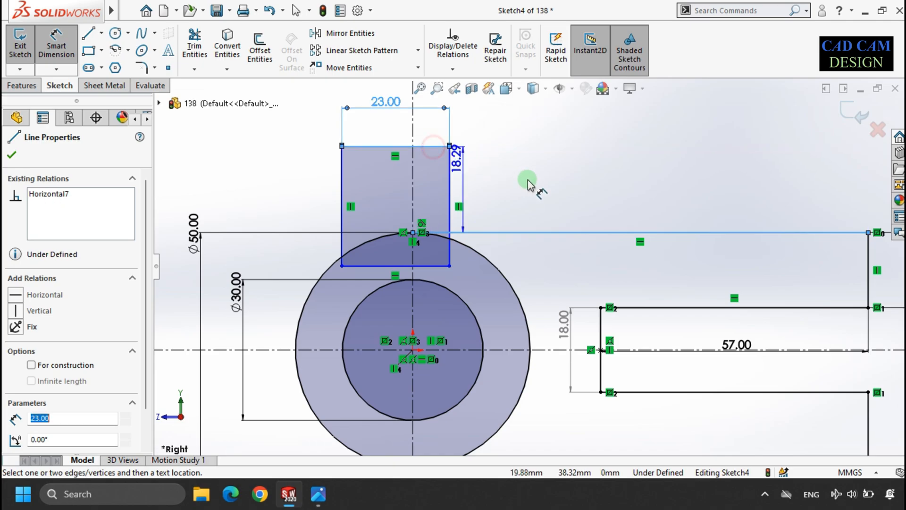
left_click(537, 180)
left_click(532, 188)
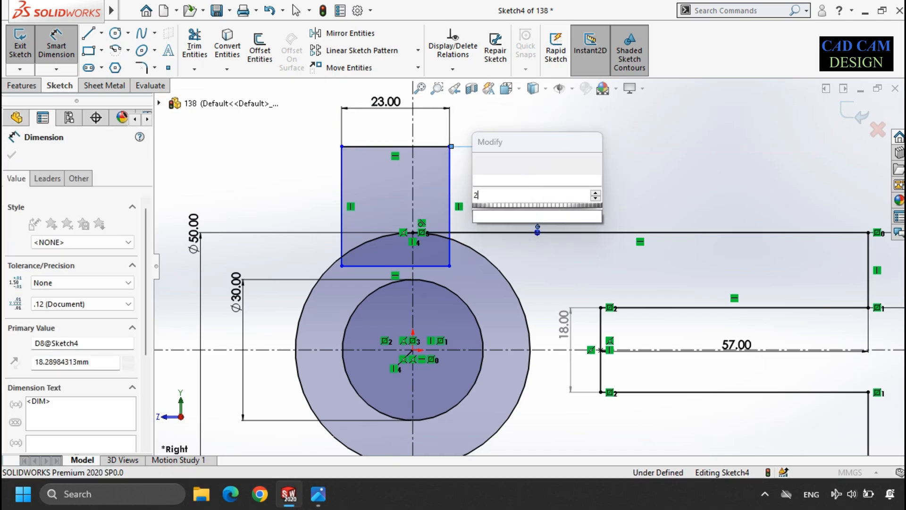
type("20")
key("Return")
key("Escape")
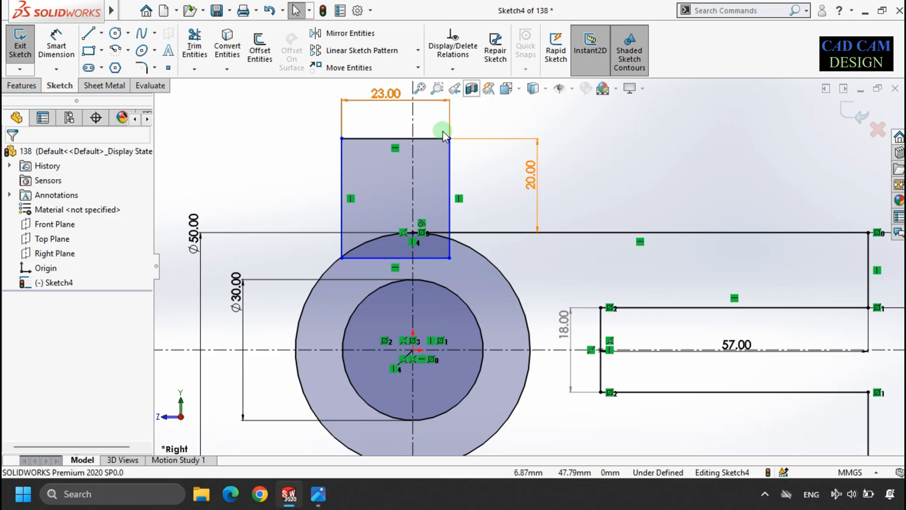
Step: Align the rectangle's top-edge midpoint vertically with the circle centre and make its top and bottom edges equal
left_click(395, 138)
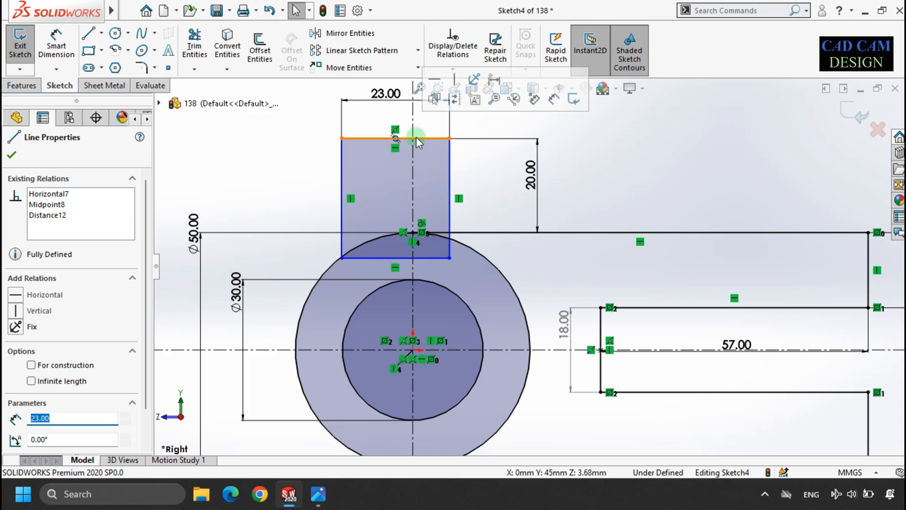
left_click(414, 352, "ctrl")
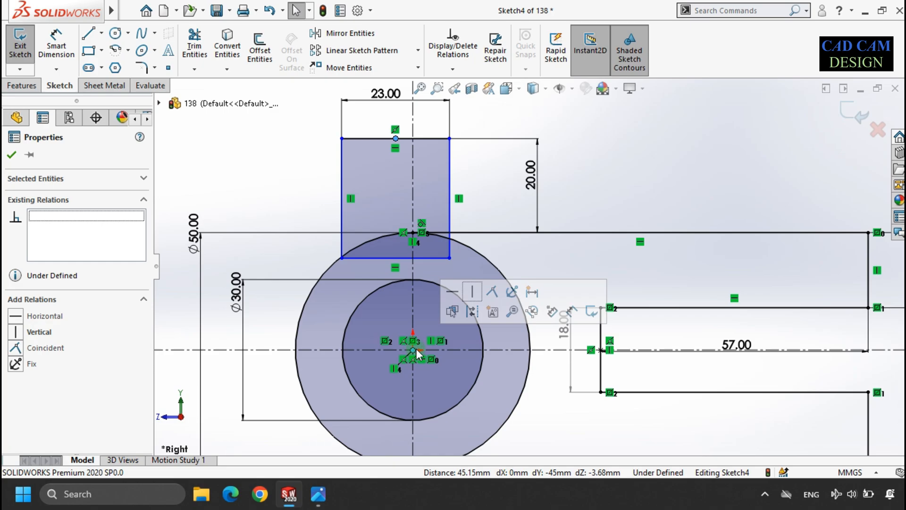
left_click(472, 294)
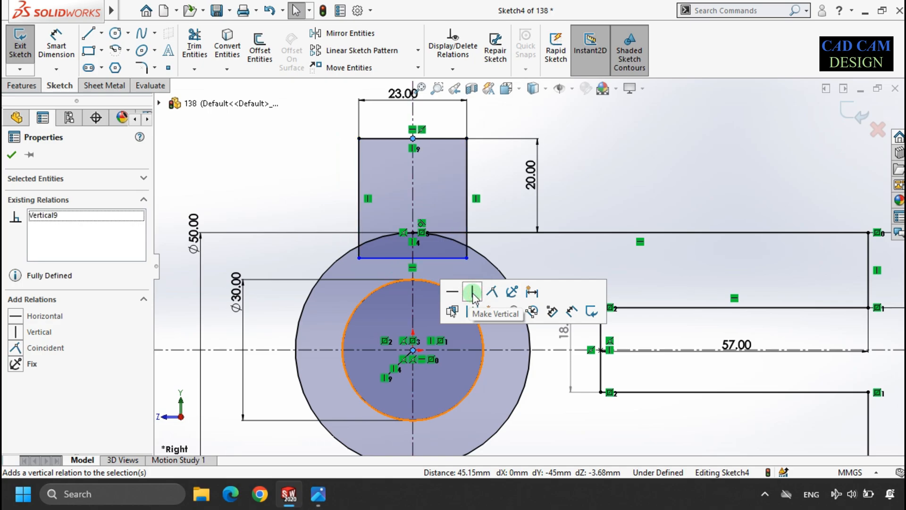
left_click(613, 188)
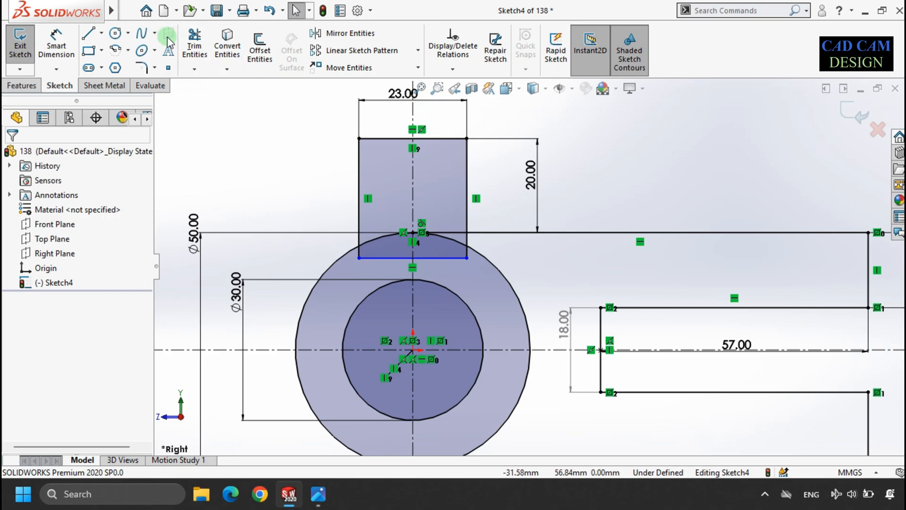
left_click(451, 258, "ctrl")
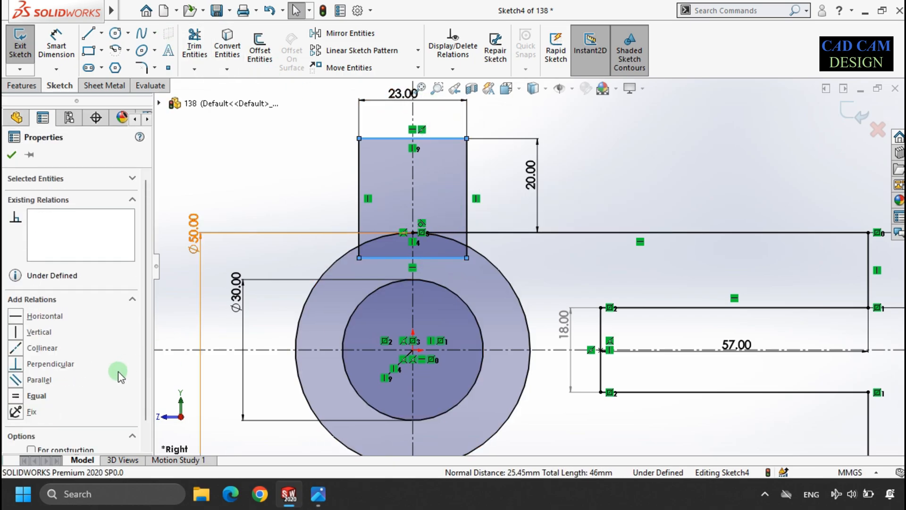
left_click(36, 396)
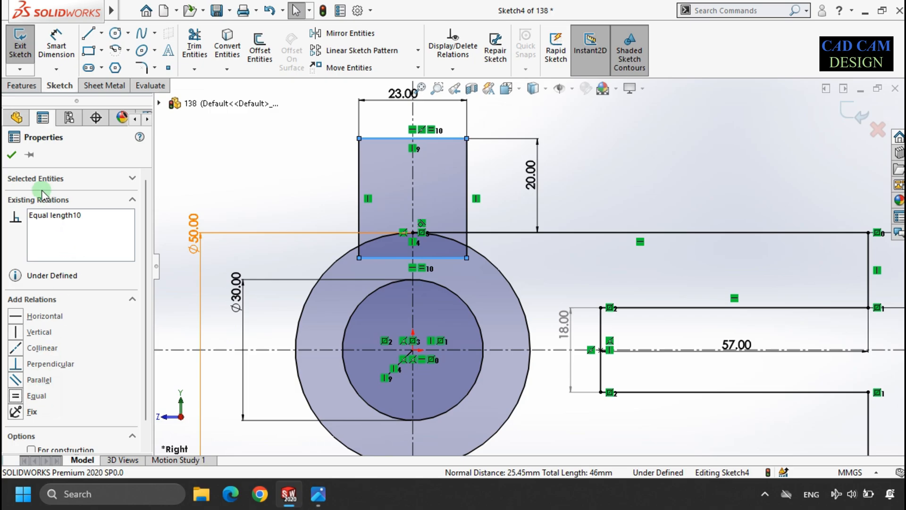
Step: Dimension the rectangle's height between its top and bottom edges as 25 mm
left_click(12, 158)
left_click(223, 183)
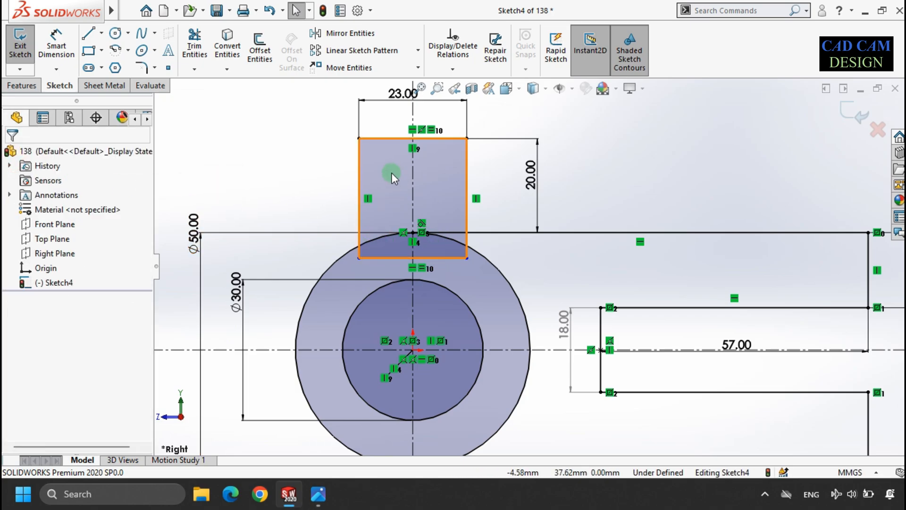
left_click(56, 42)
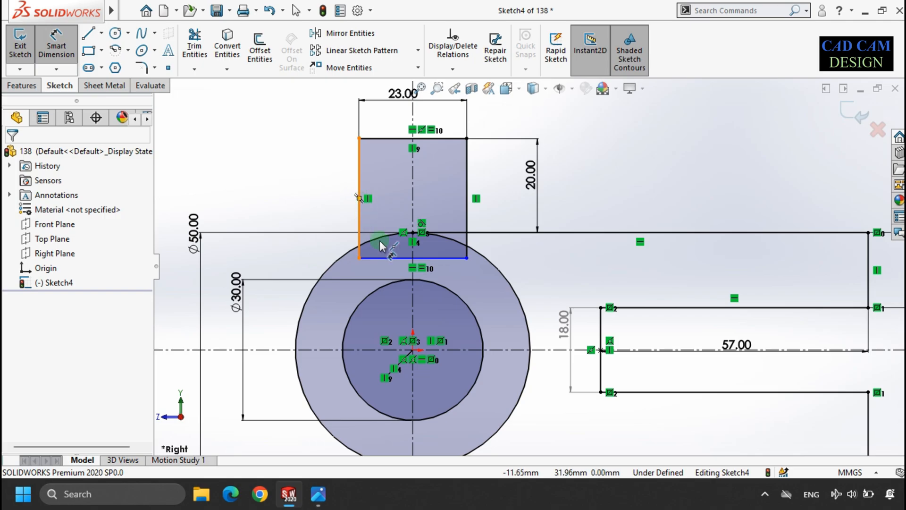
left_click(388, 257)
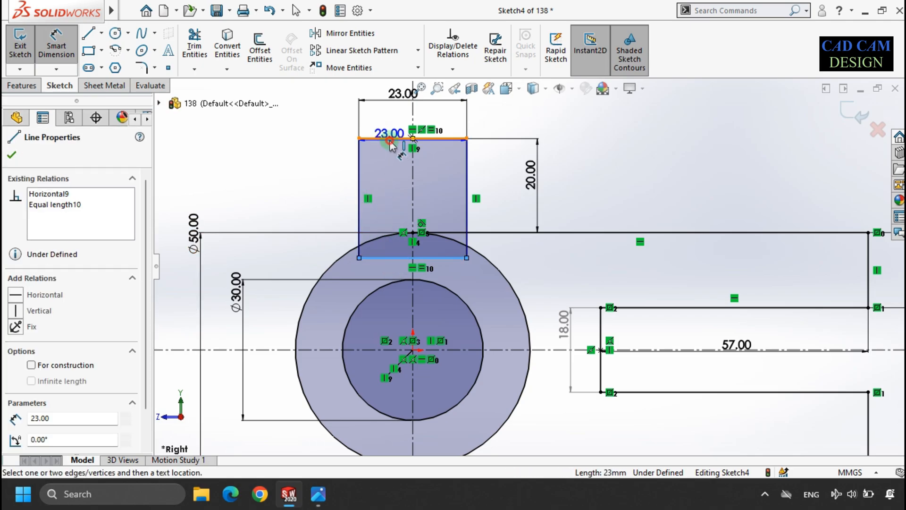
left_click(389, 143)
left_click(316, 201)
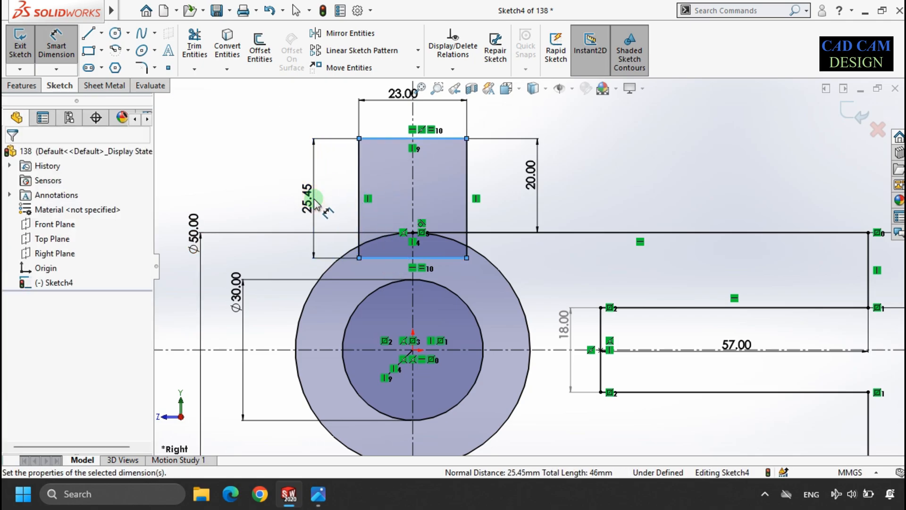
type("25")
key("Return")
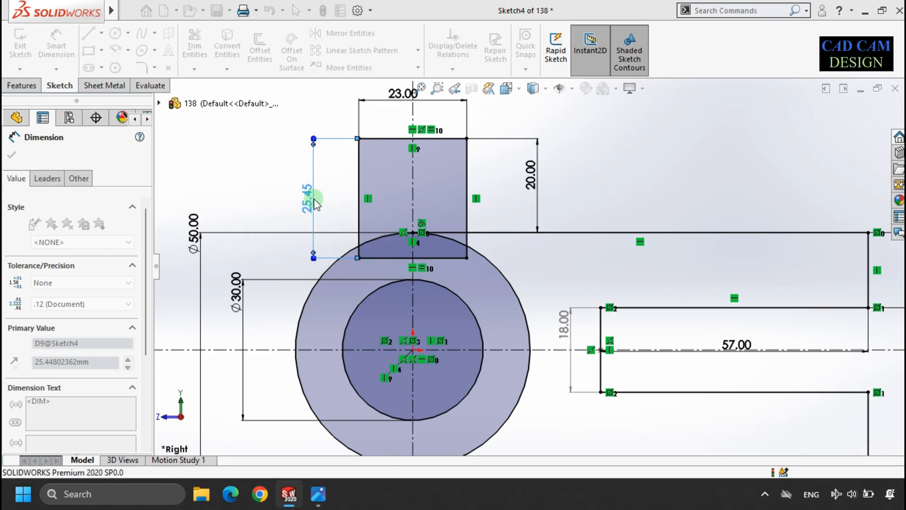
left_click(262, 204)
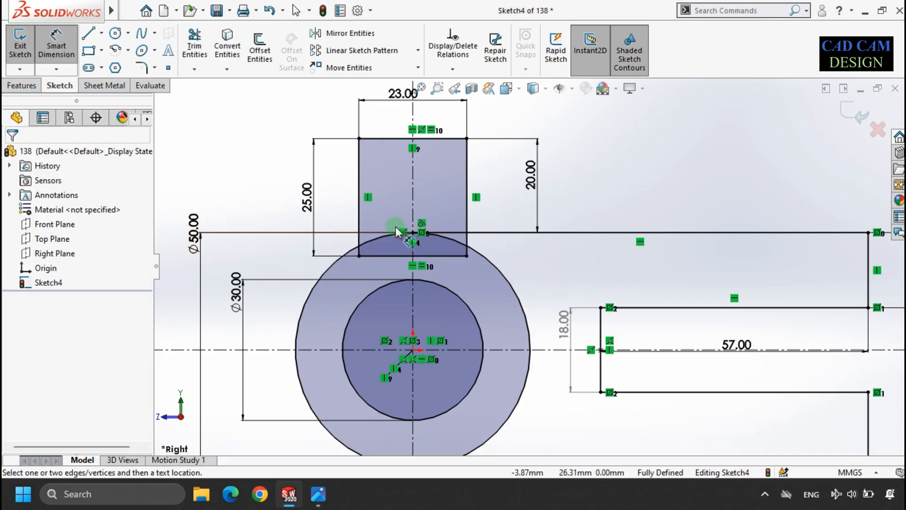
Step: Start a boss extrude of the sketch and select the ring, inner circle and adjacent lug-overlap regions as contours
key("f")
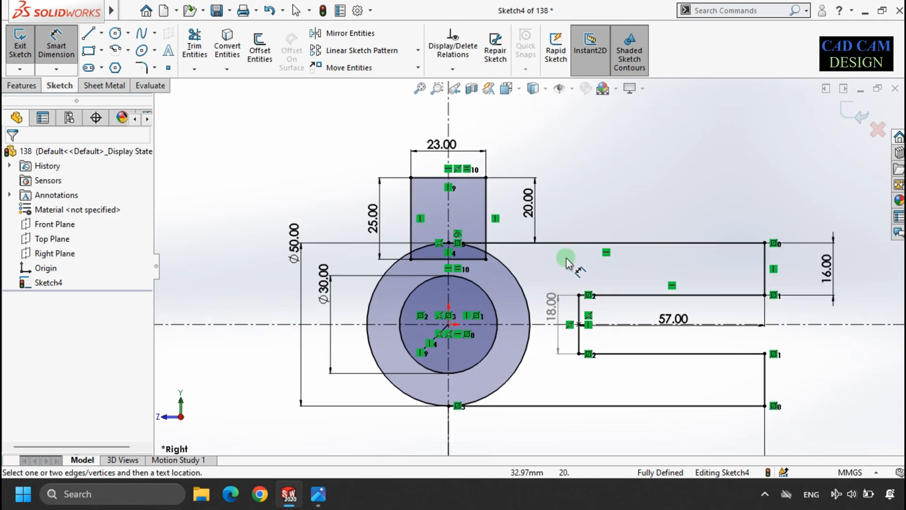
left_click(862, 115)
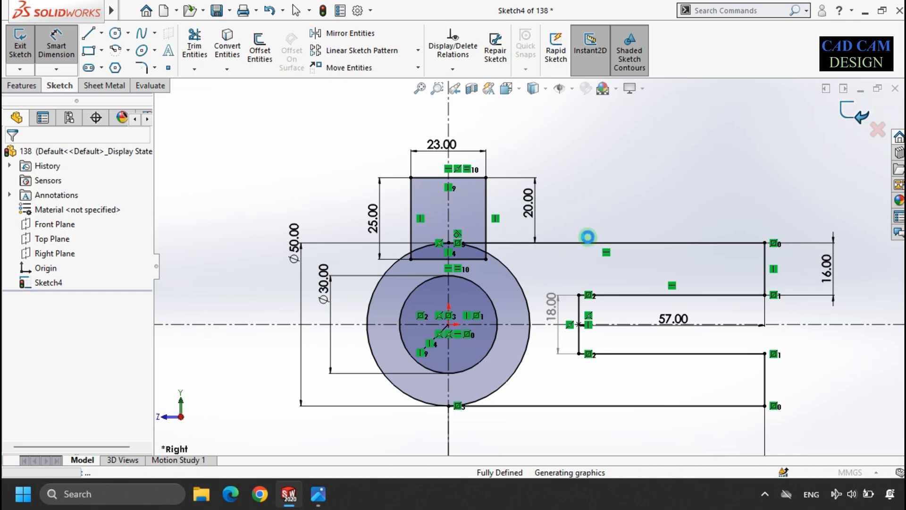
scroll(514, 318, "down", 5)
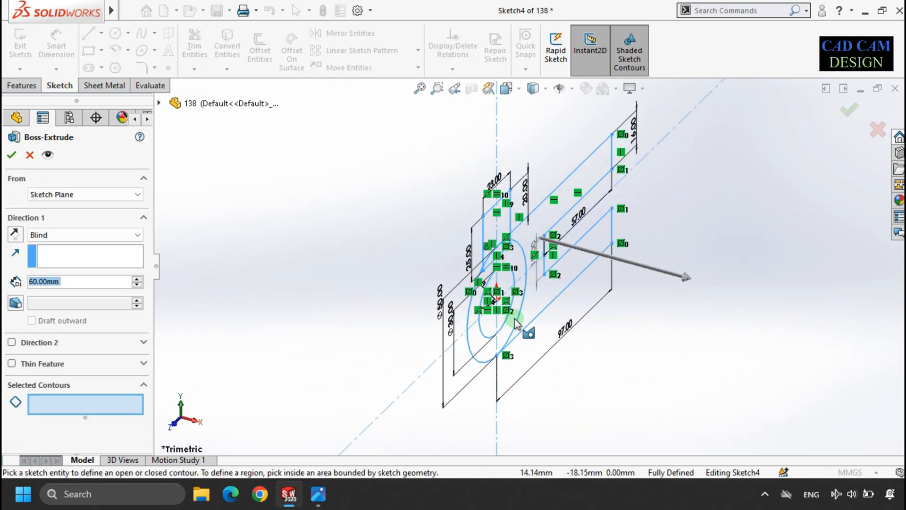
middle_click_drag(524, 269, 495, 279)
left_click(81, 412)
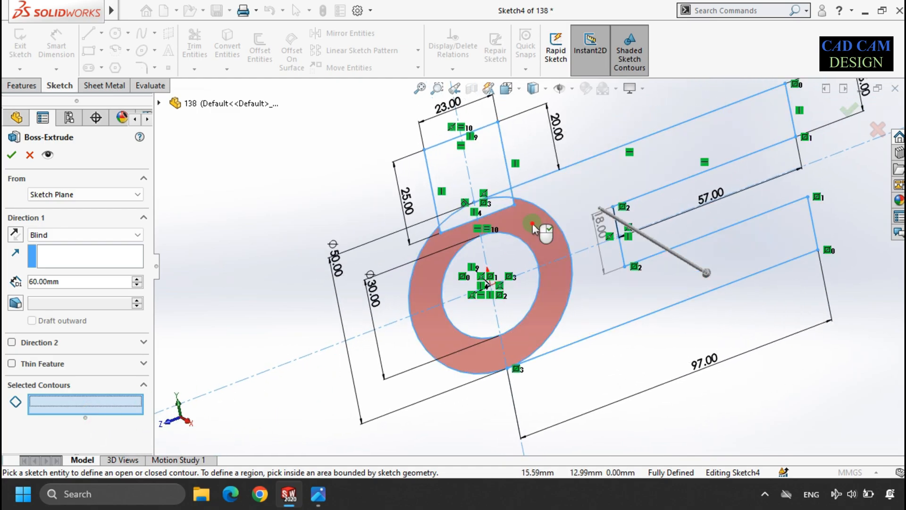
left_click(532, 222)
left_click(500, 206)
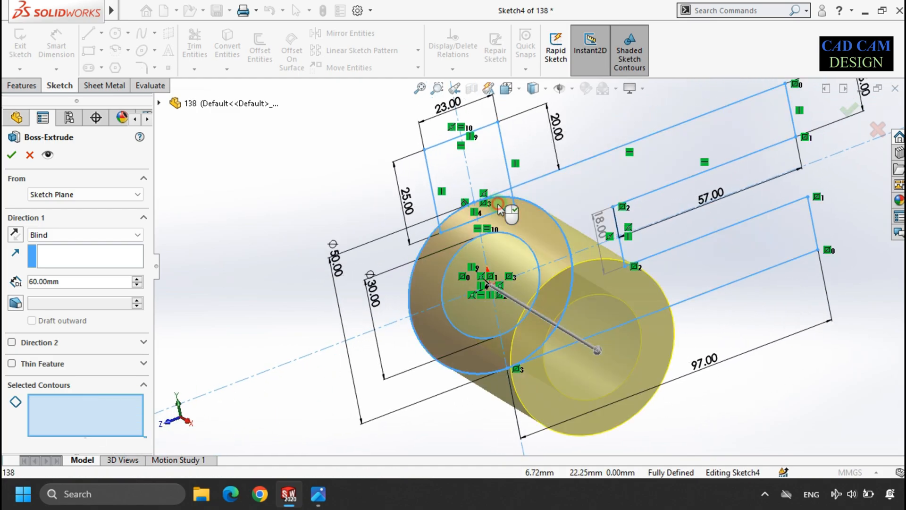
left_click(507, 268)
left_click(506, 263)
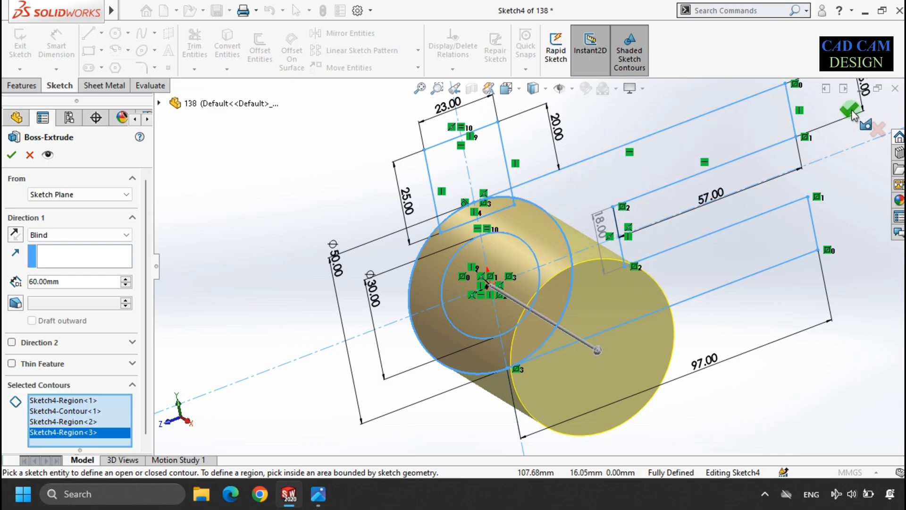
Step: Set the extrude to Mid Plane with a 60 mm depth and confirm it
left_click(90, 235)
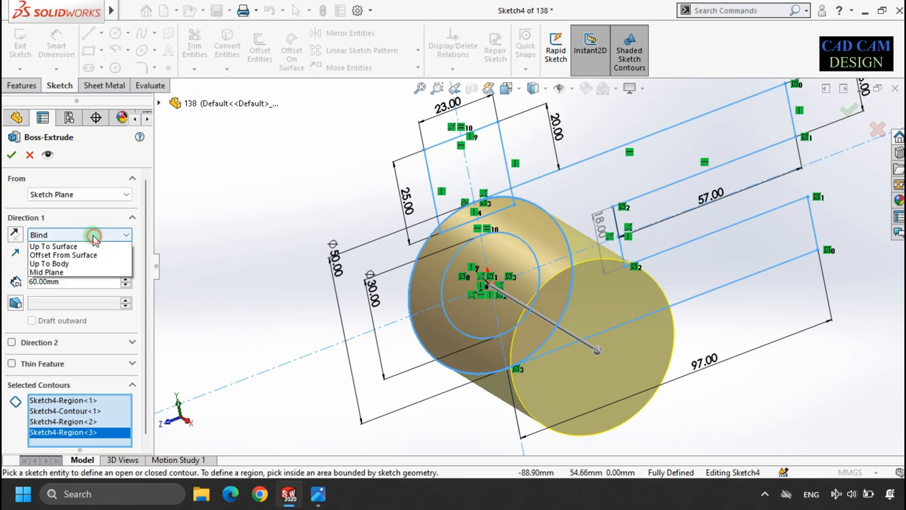
left_click(64, 289)
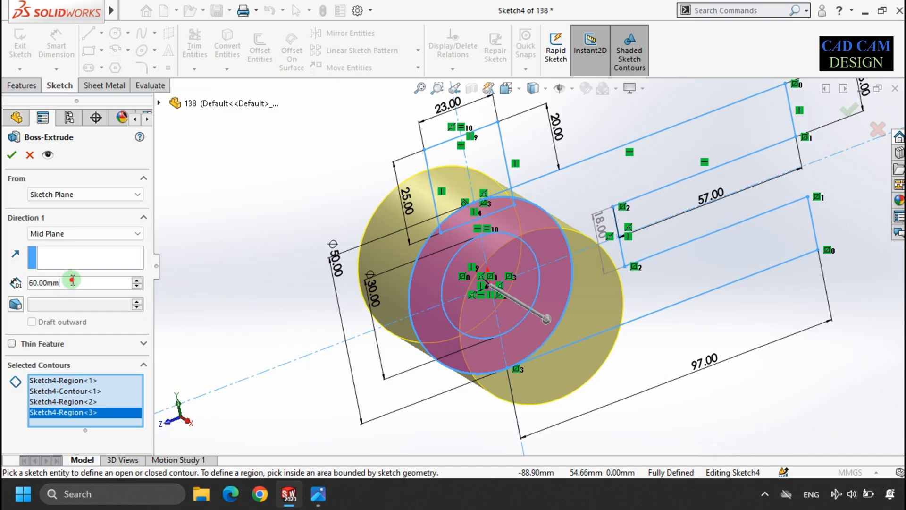
type("60")
key("Return")
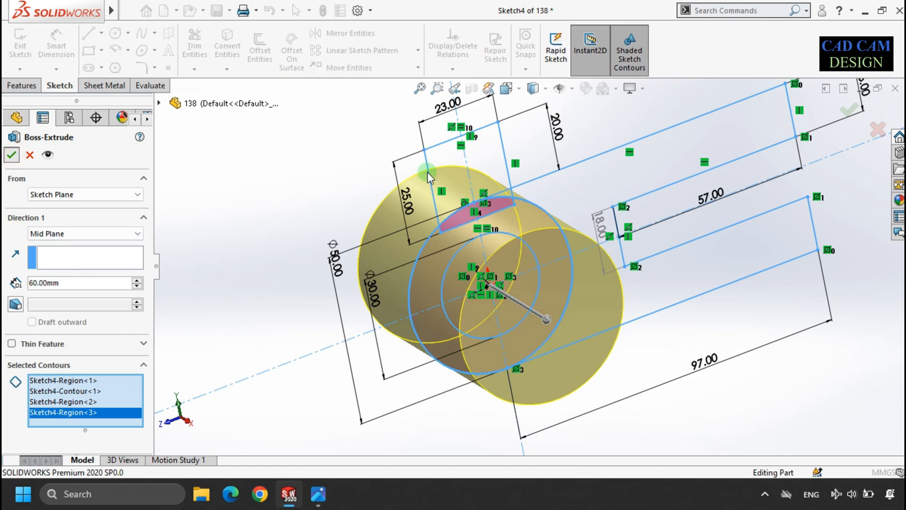
left_click(12, 155)
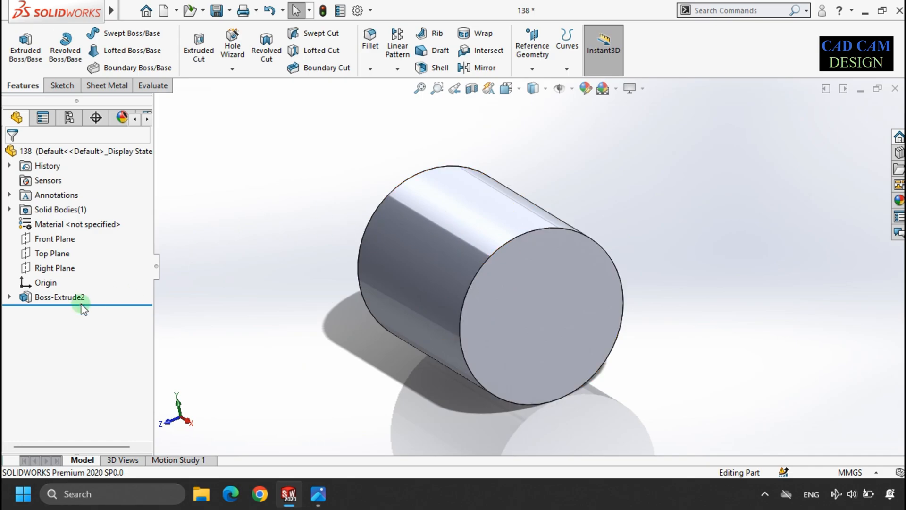
Step: Show Sketch4 under the new cylinder extrude feature
left_click(10, 297)
left_click(59, 312)
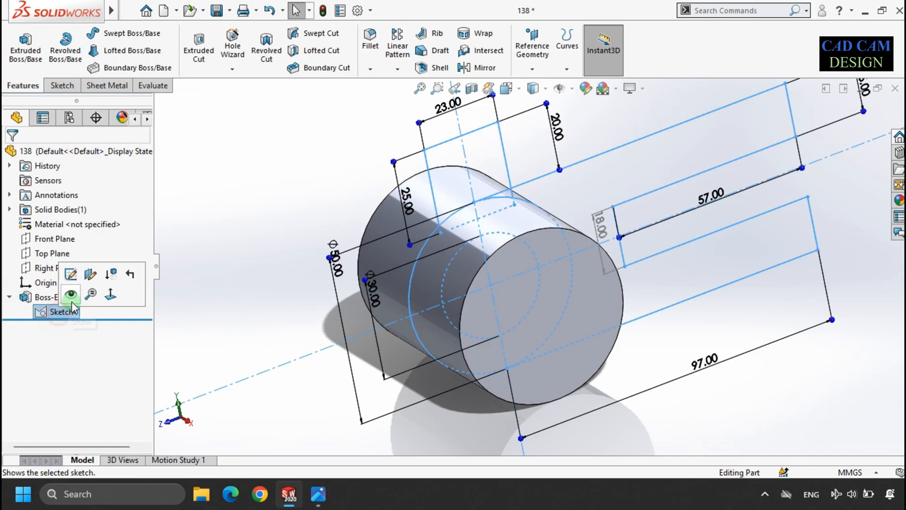
left_click(362, 194)
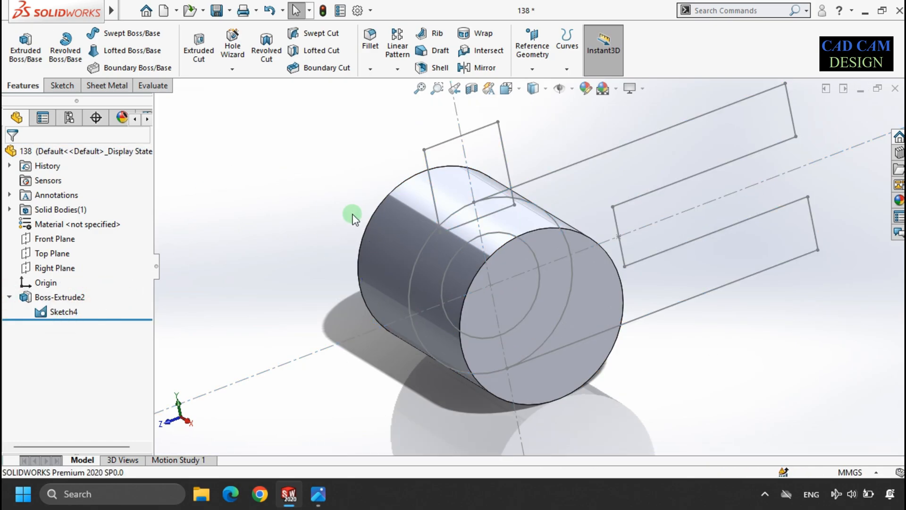
Step: Start another boss extrude from the sketch, trying a two-direction thin feature before disabling it
left_click(25, 47)
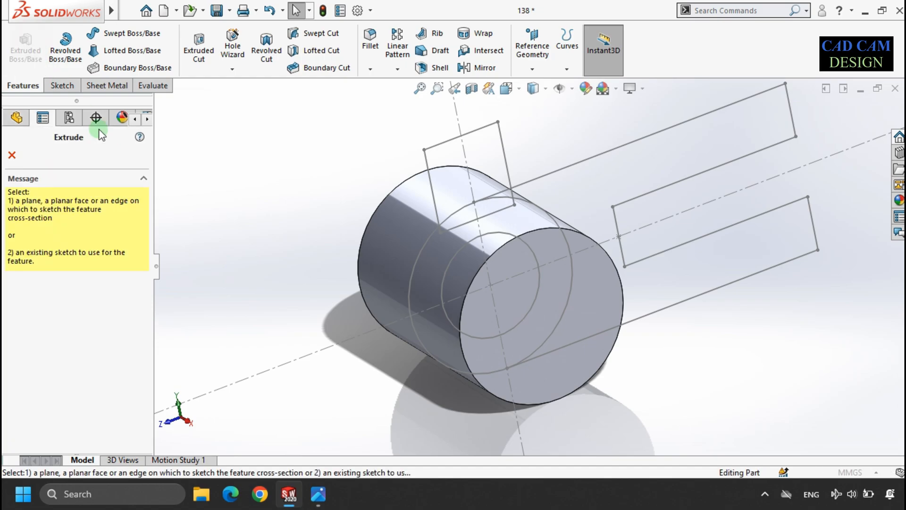
left_click(672, 131)
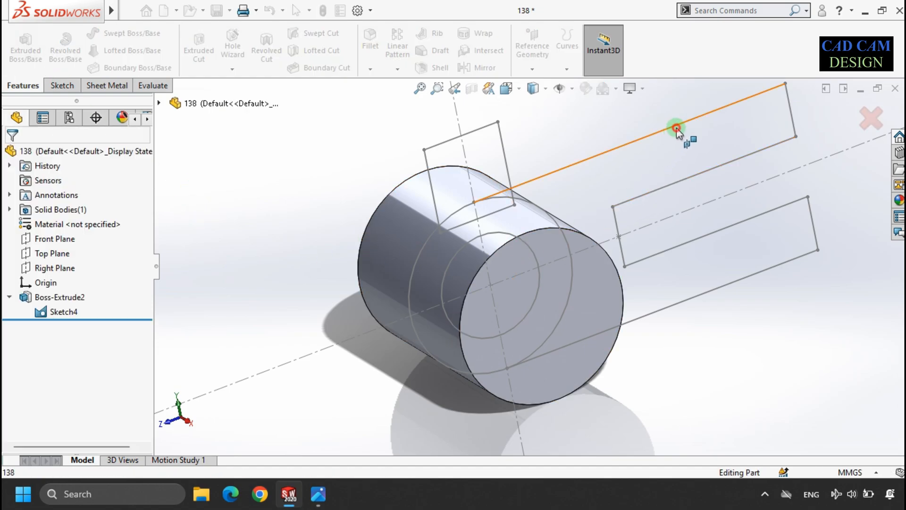
left_click(650, 205)
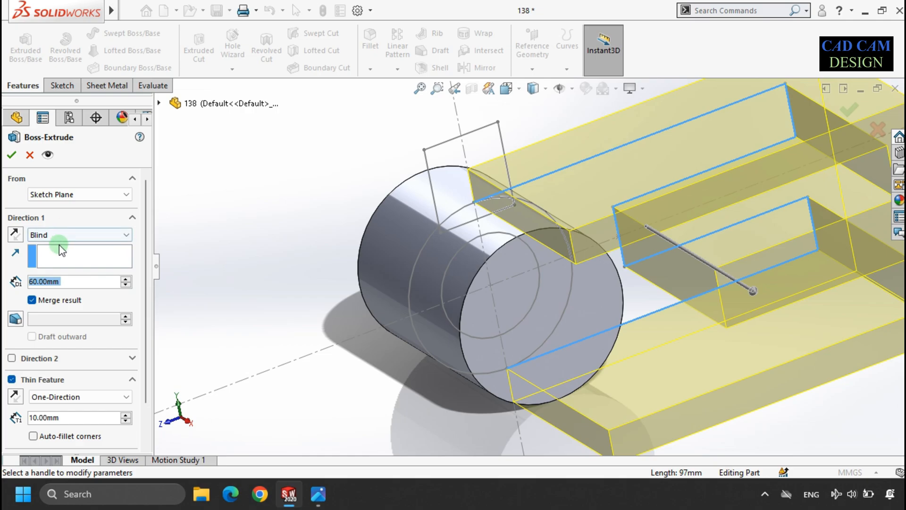
left_click(99, 395)
left_click(62, 425)
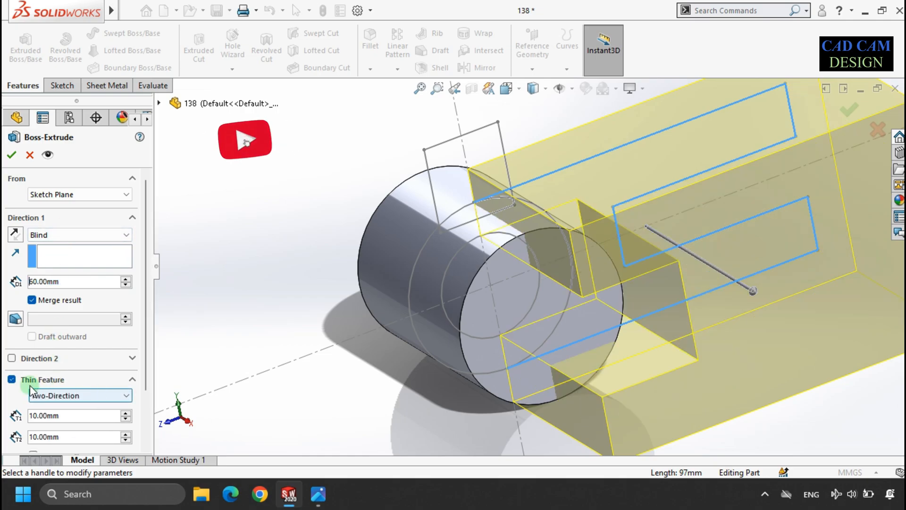
left_click(30, 383)
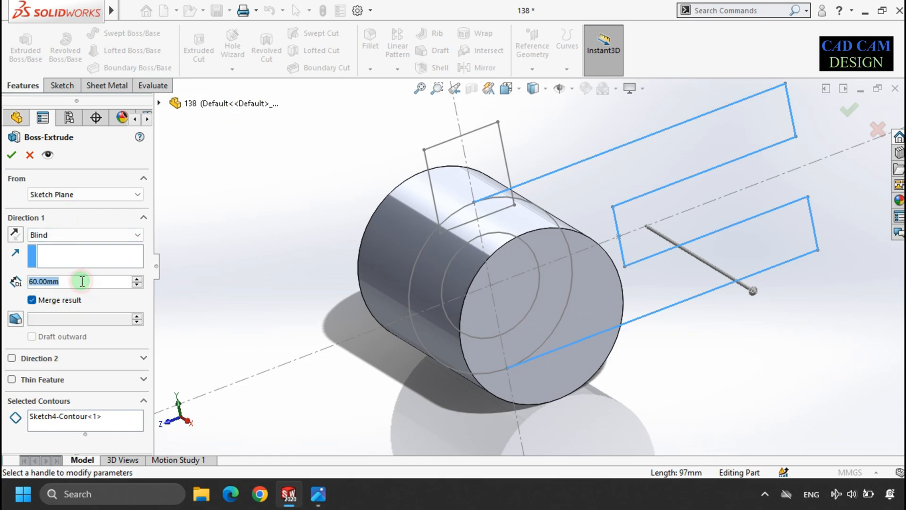
Step: Set the extrude depth to 50 mm and clear the selected contours
scroll(83, 281, "down", 1)
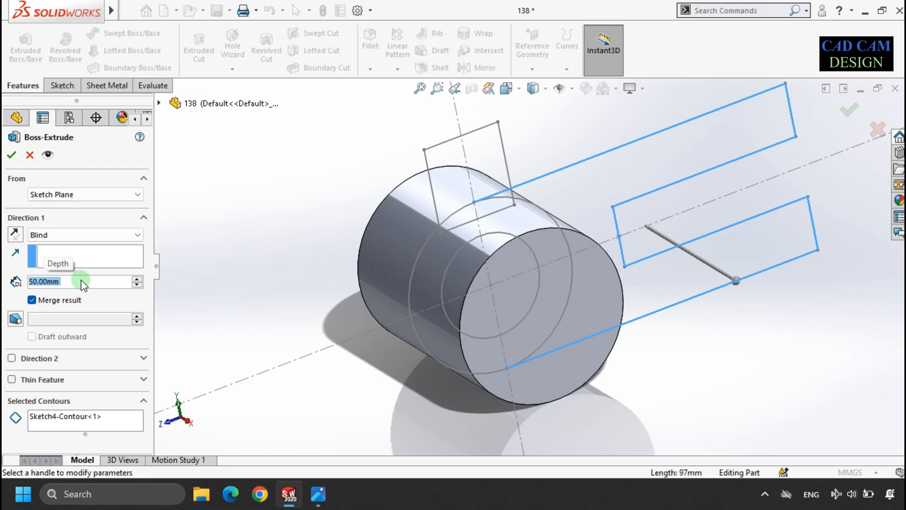
left_click(66, 416)
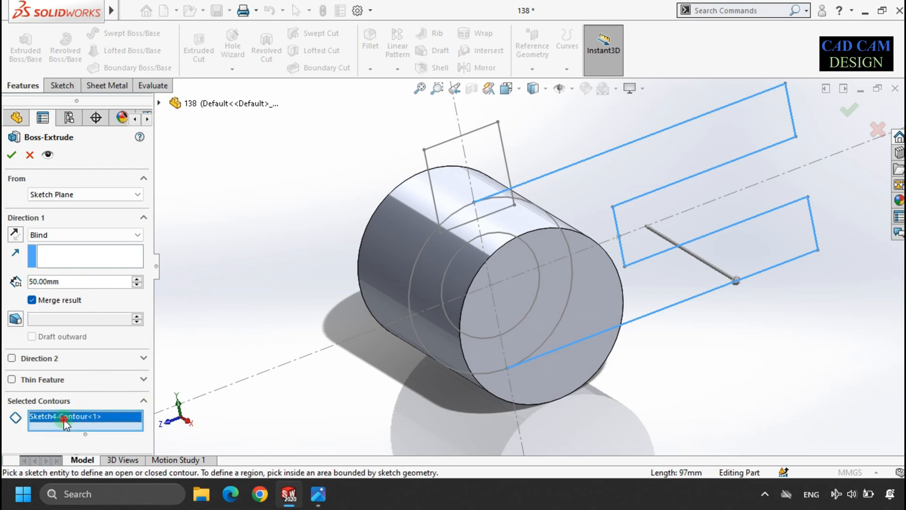
right_click(68, 416)
left_click(76, 427)
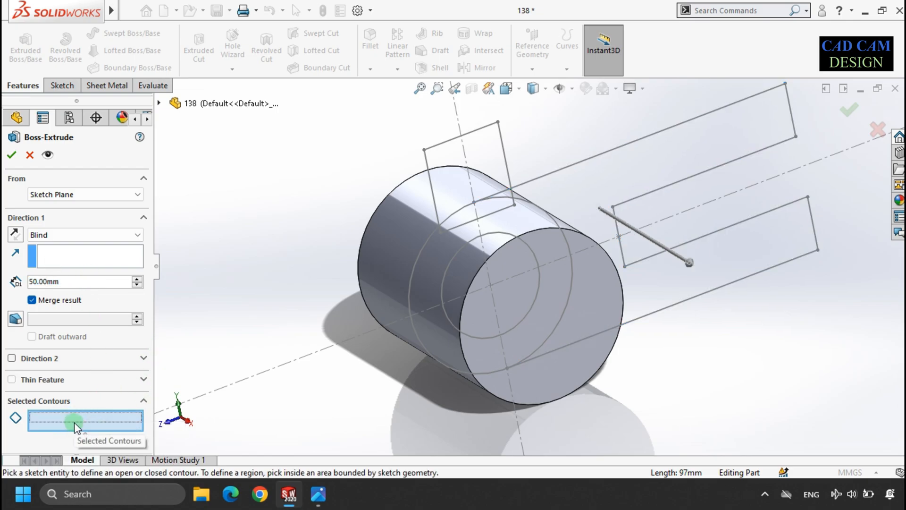
Step: Select the slotted arm region as the extrude contour and set the direction to Mid Plane
left_click(318, 494)
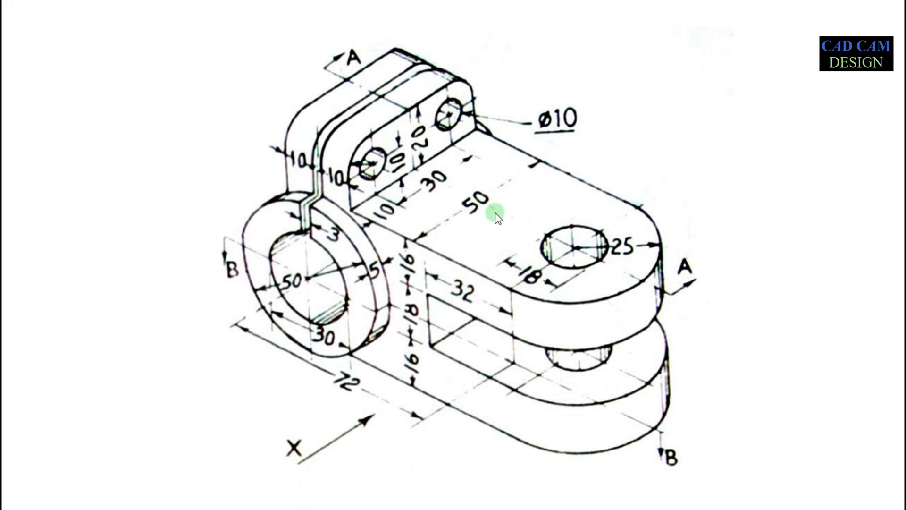
key("alt+Tab")
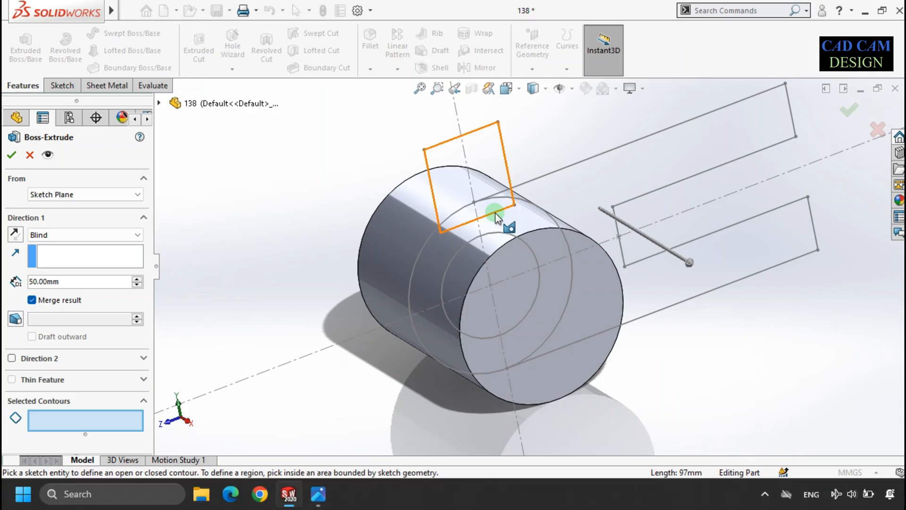
left_click(630, 185)
left_click(66, 286)
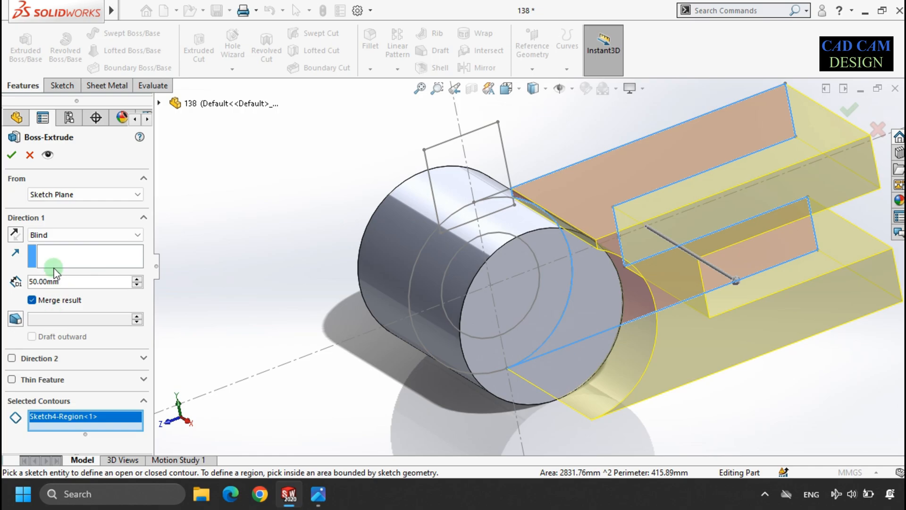
left_click(74, 234)
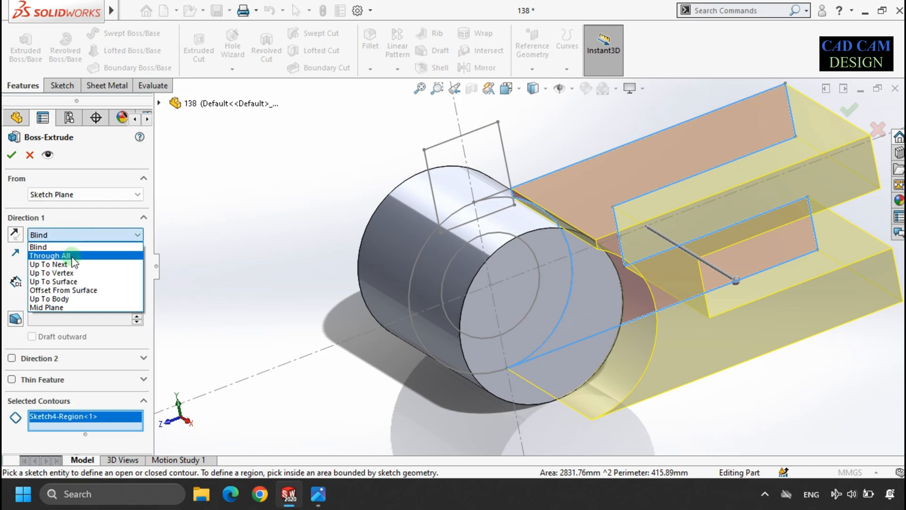
left_click(70, 307)
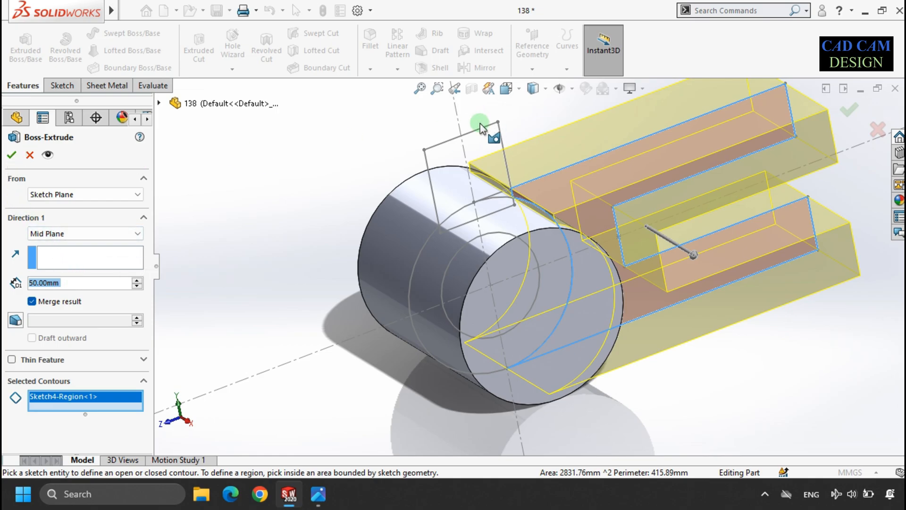
Step: Add the top lug region and the small region beside the ring as contours and finish the mid-plane boss extrude
left_click(474, 139)
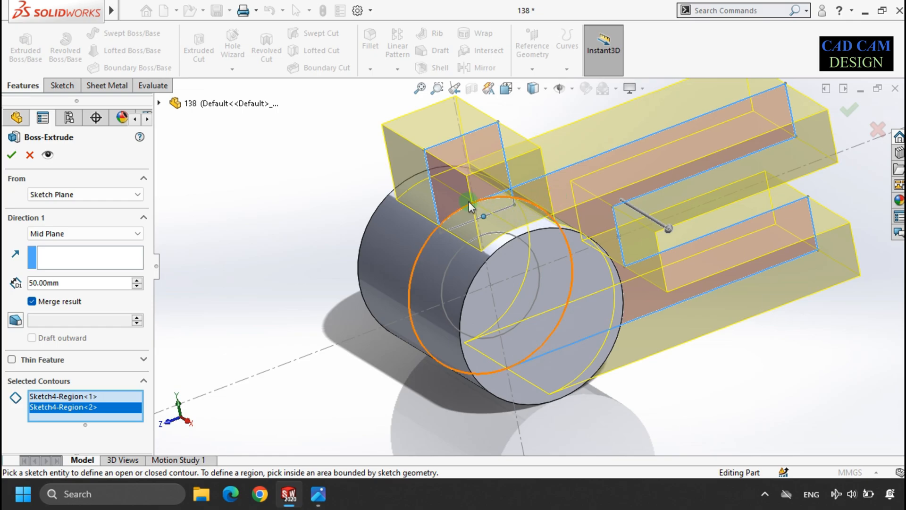
left_click(10, 156)
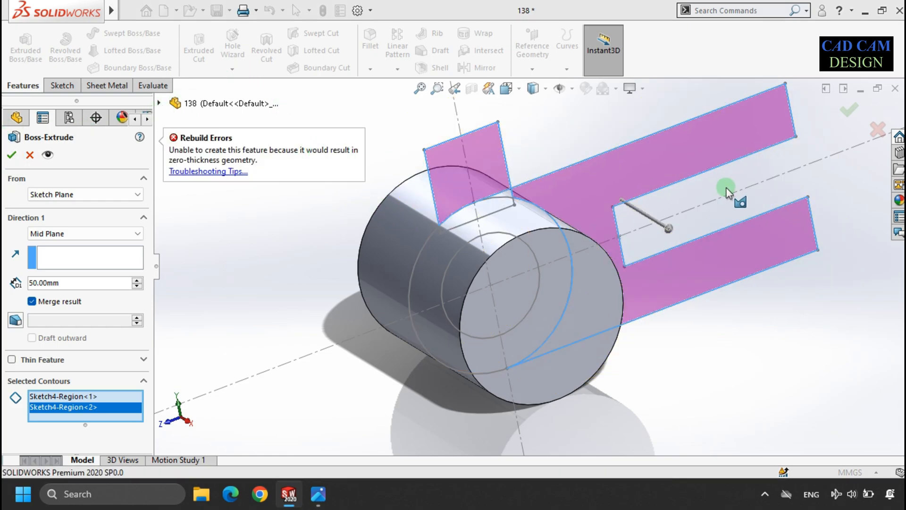
scroll(519, 201, "down", 4)
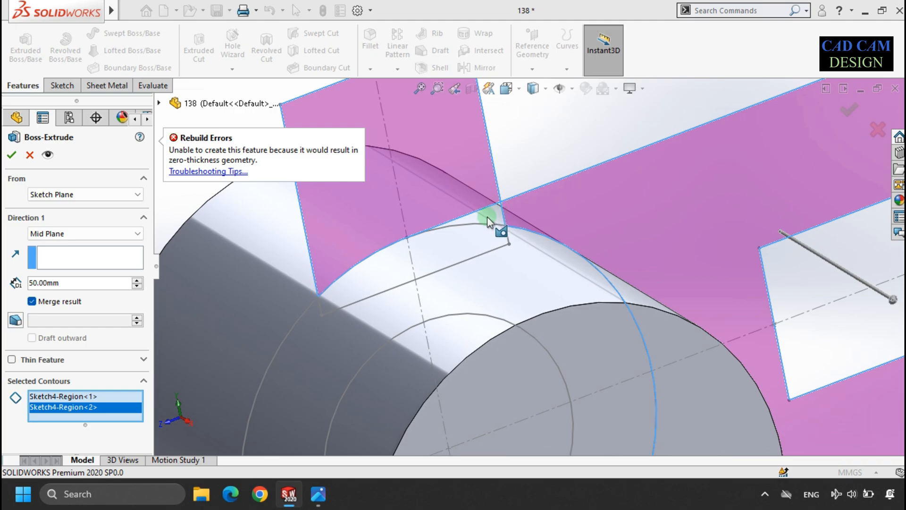
left_click(85, 408)
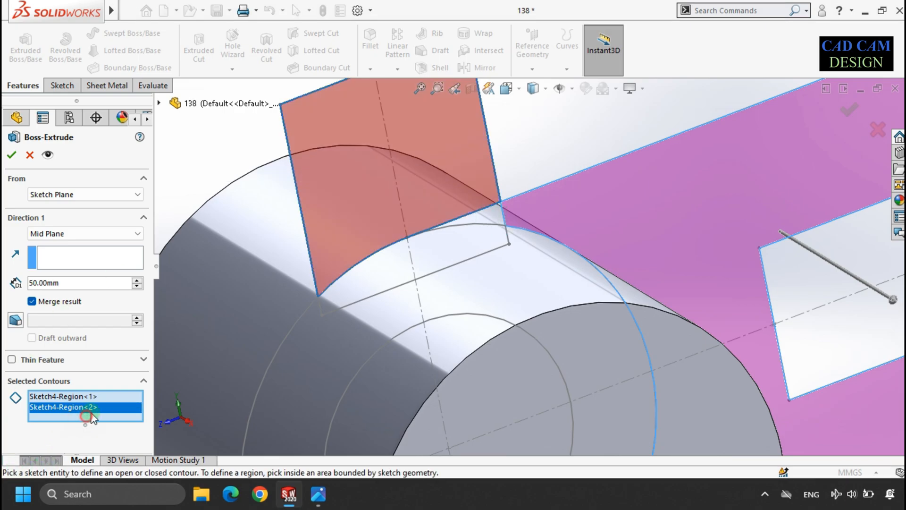
left_click(494, 221)
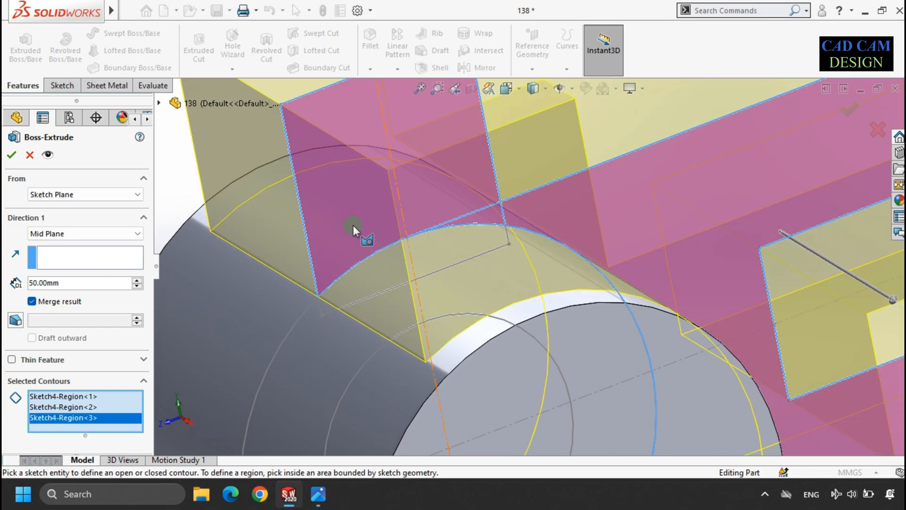
left_click(10, 157)
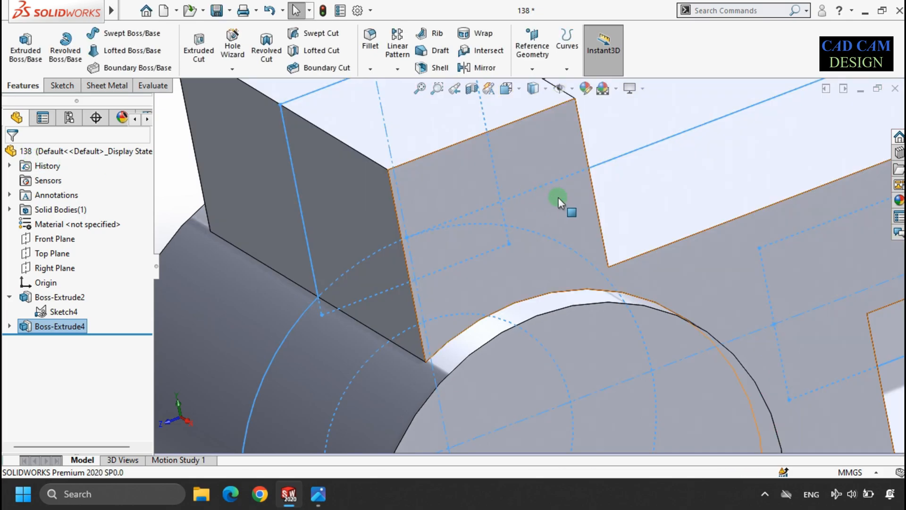
Step: Hide Sketch4 and review the extruded model against the reference drawing
scroll(559, 200, "up", 5)
left_click(291, 225)
middle_click_drag(511, 281, 445, 269)
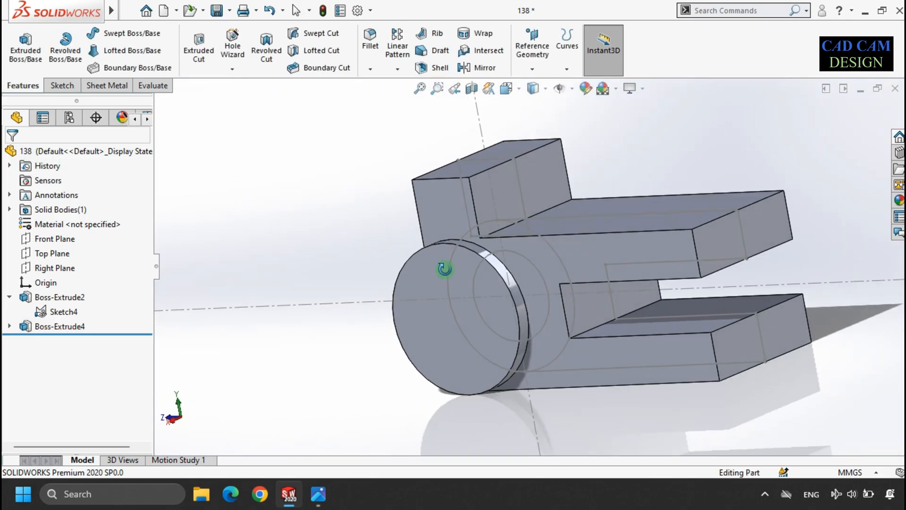
left_click(60, 311)
left_click(73, 293)
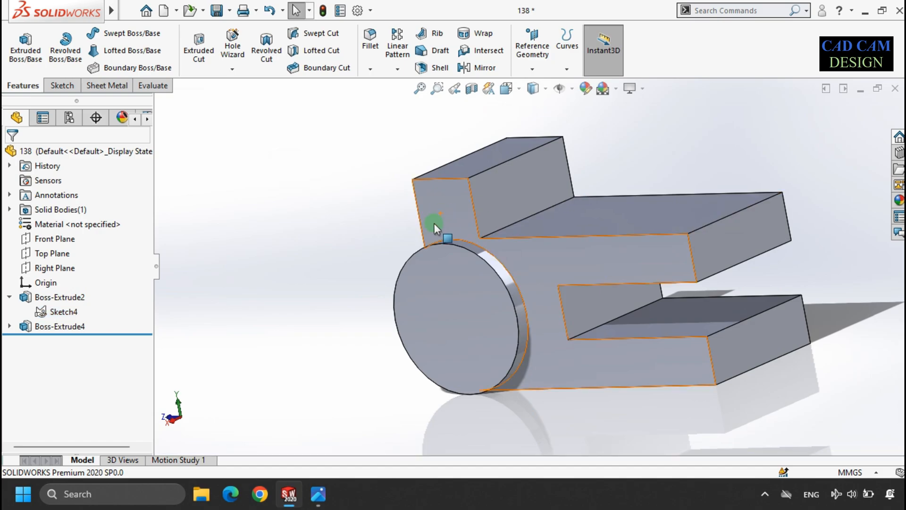
middle_click_drag(385, 255, 356, 255)
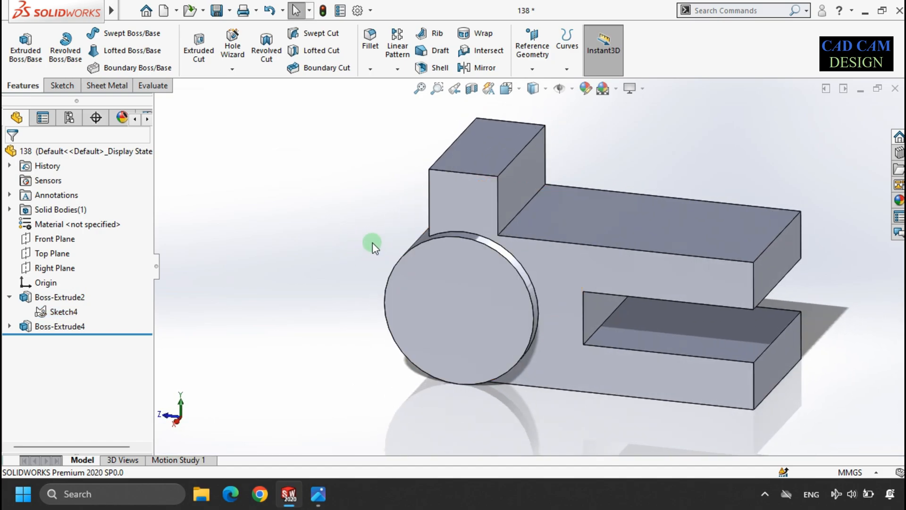
left_click(325, 494)
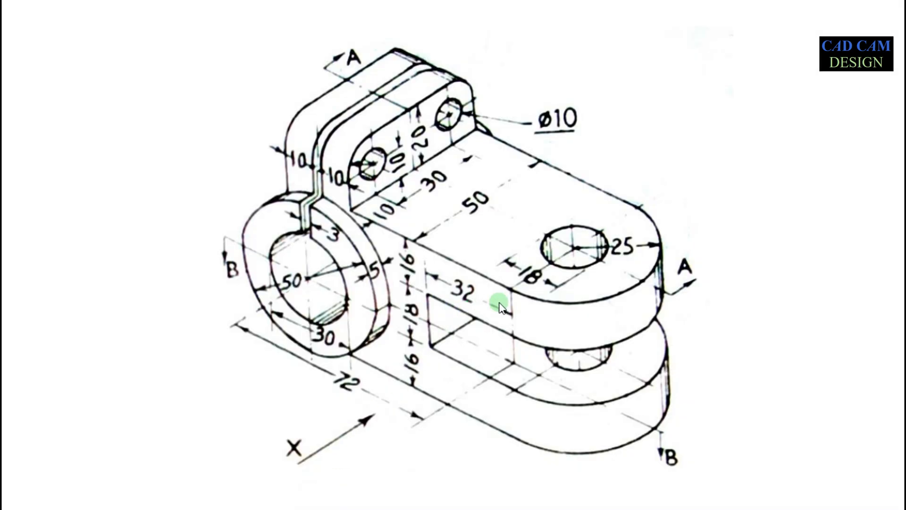
key("alt+Tab")
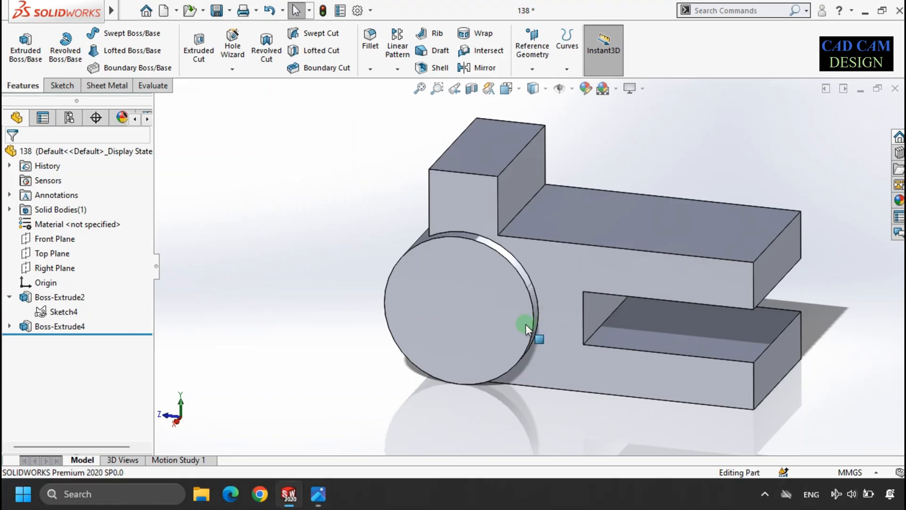
scroll(439, 246, "up", 3)
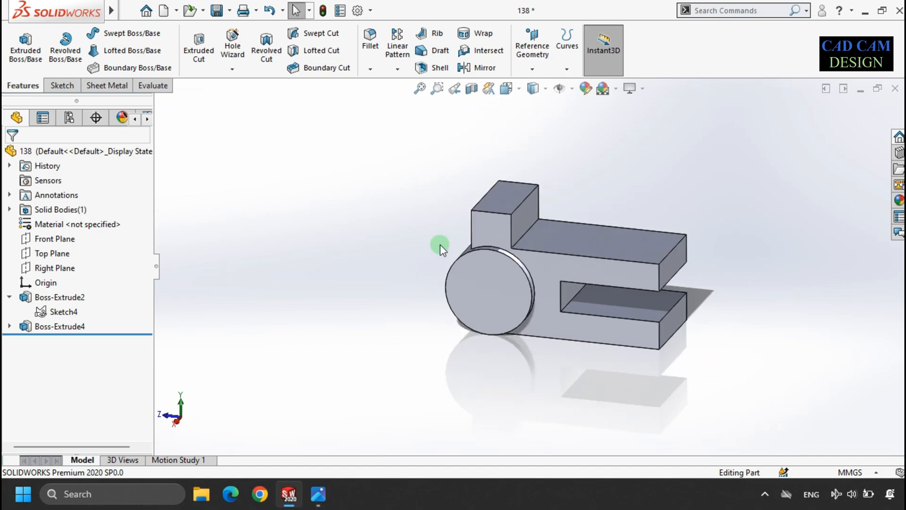
scroll(797, 248, "down", 2)
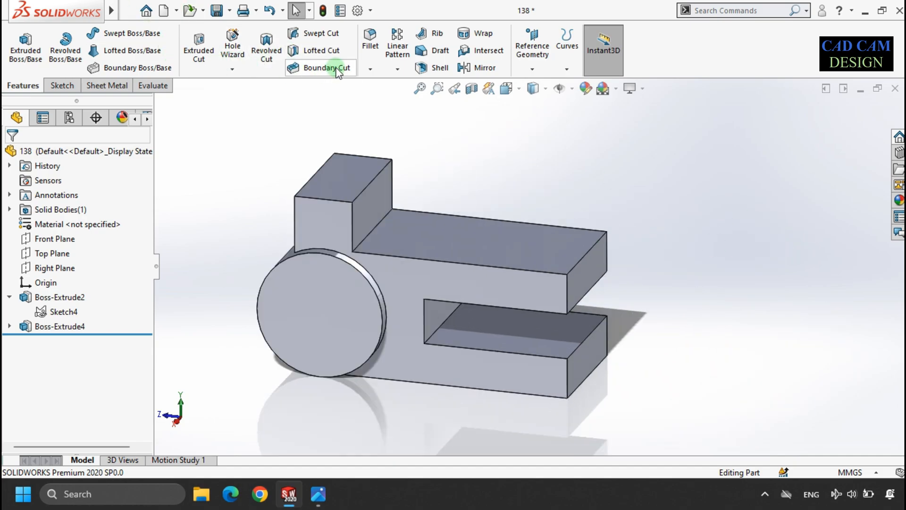
Step: Apply a Full Round Fillet to the end of the upper arm, selecting its top, end and bottom faces
left_click(376, 41)
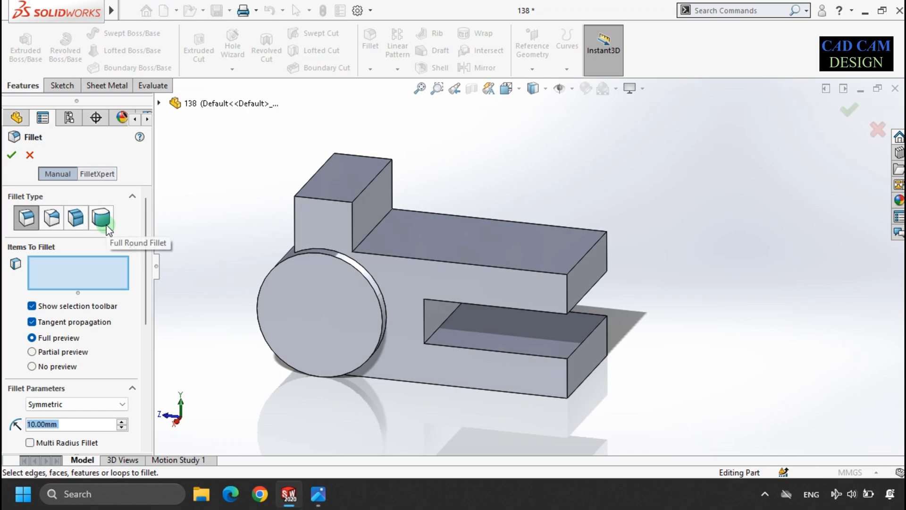
left_click(101, 218)
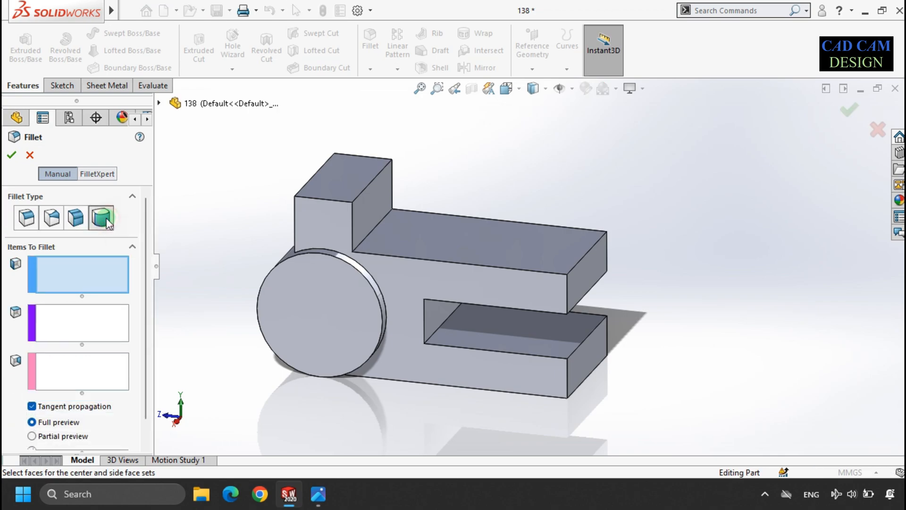
left_click(544, 283)
left_click(108, 331)
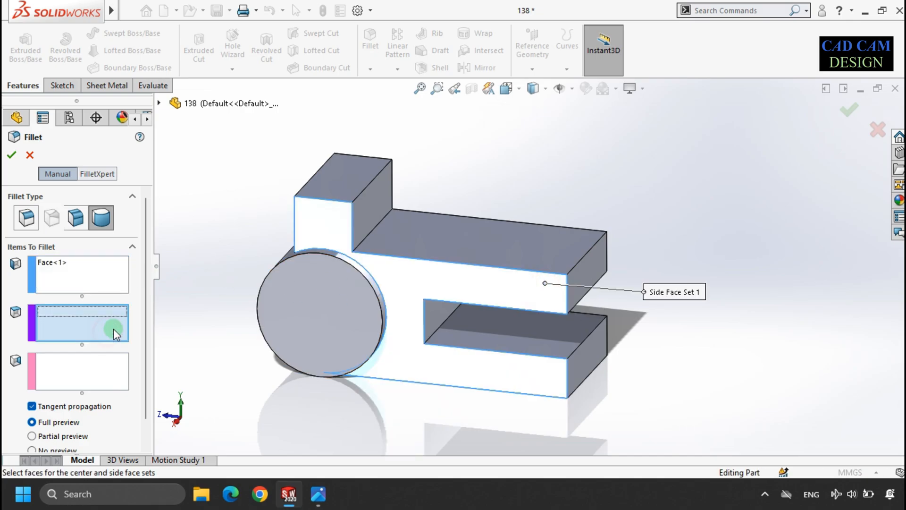
left_click(590, 265)
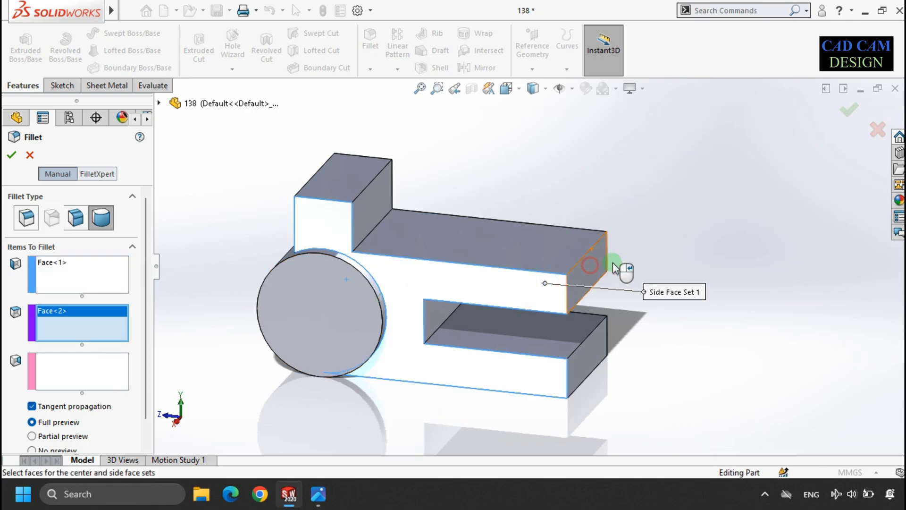
left_click(100, 368)
middle_click_drag(658, 238, 386, 285)
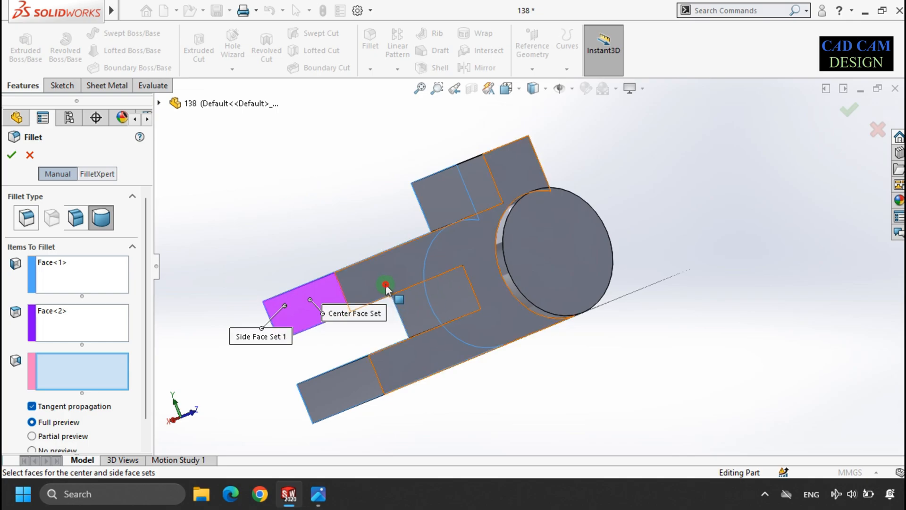
left_click(385, 285)
left_click(10, 156)
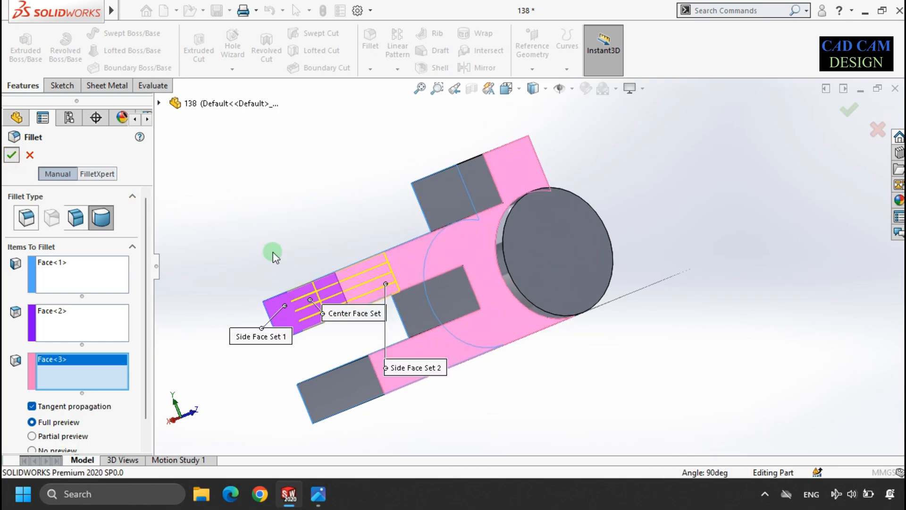
middle_click_drag(272, 252, 463, 255)
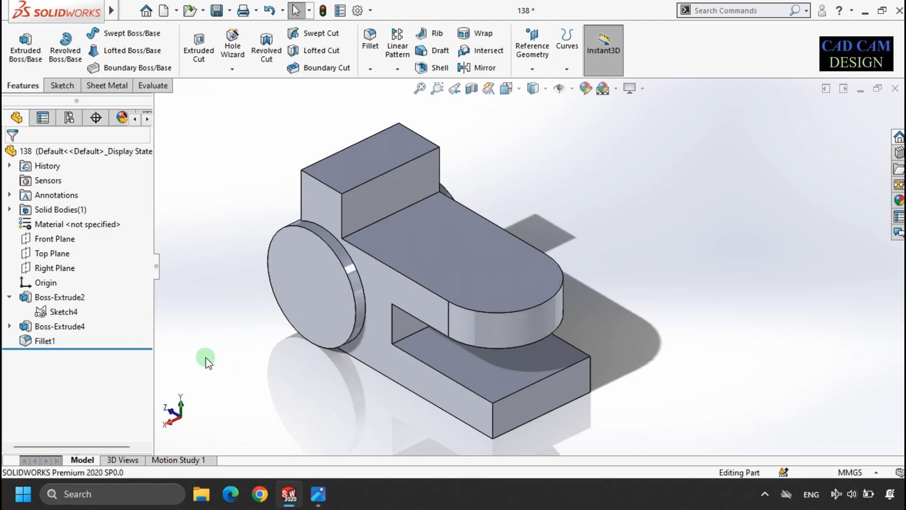
Step: Apply a Full Round Fillet to the end of the lower arm, selecting its two side faces and end face
left_click(371, 37)
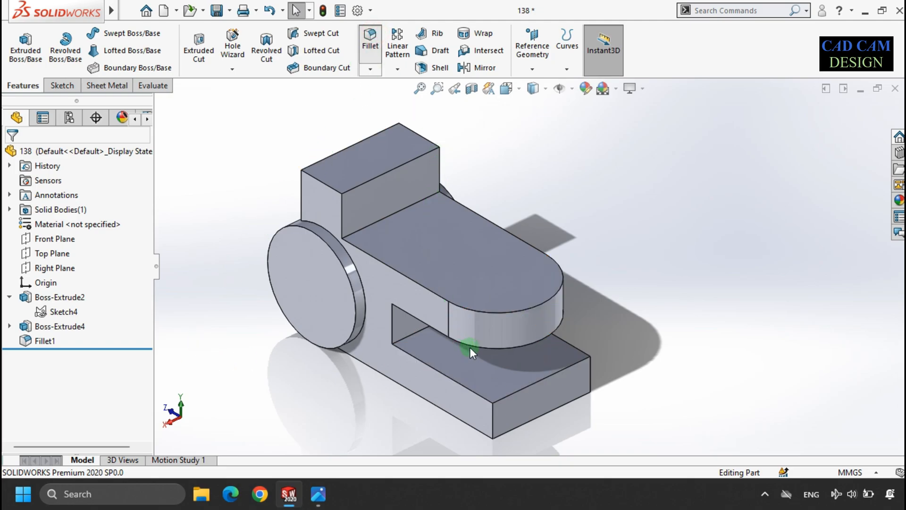
left_click(448, 401)
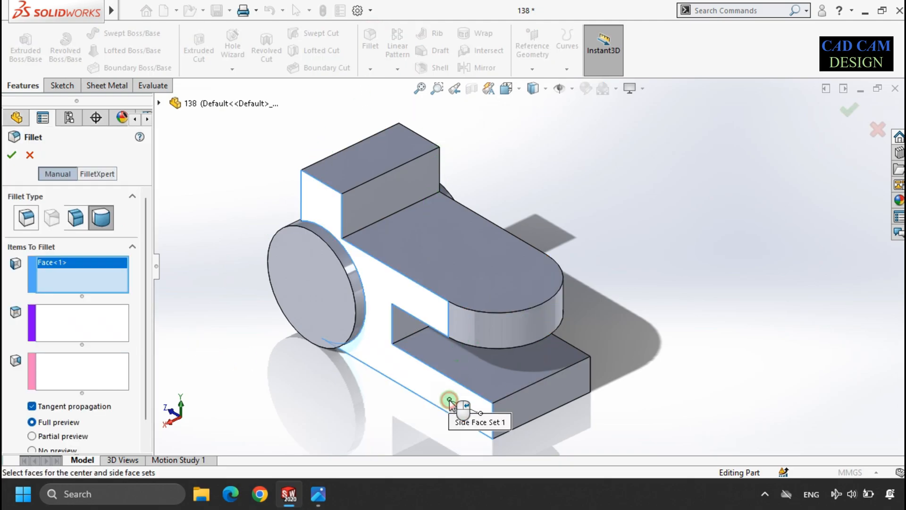
left_click(81, 324)
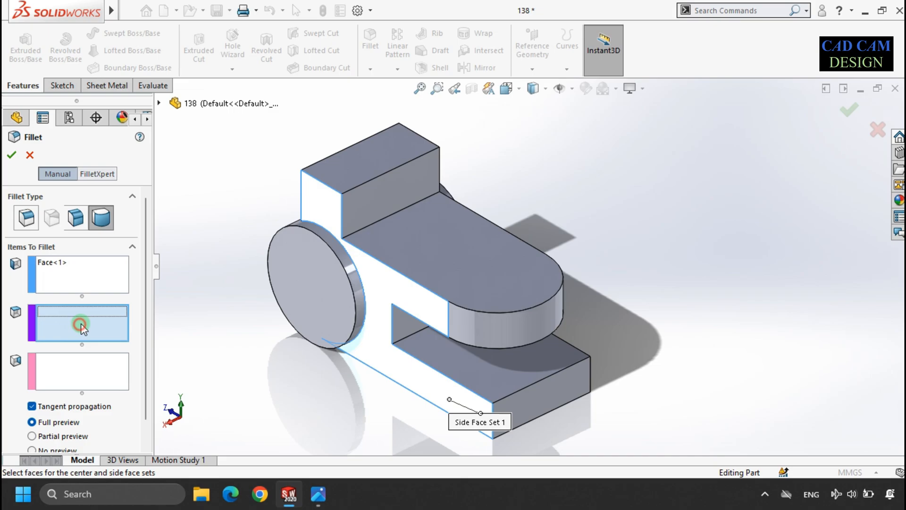
left_click(559, 383)
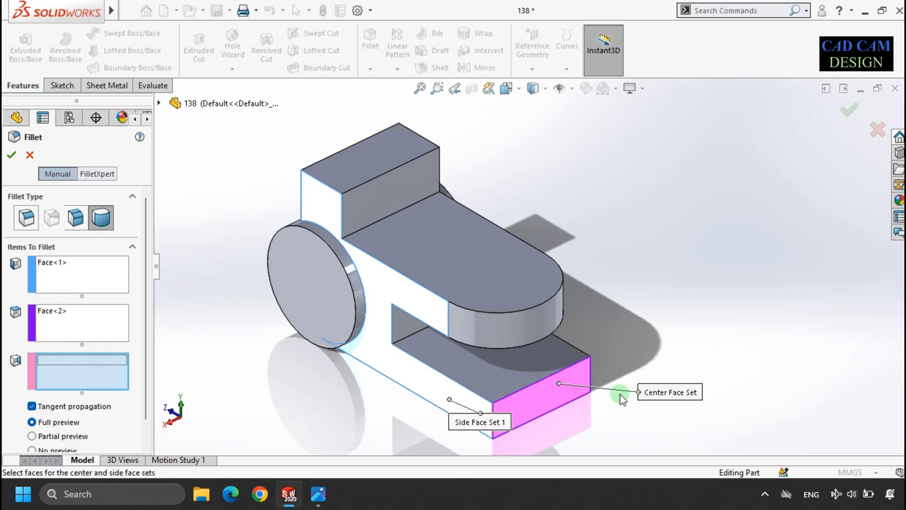
middle_click_drag(541, 366, 488, 351)
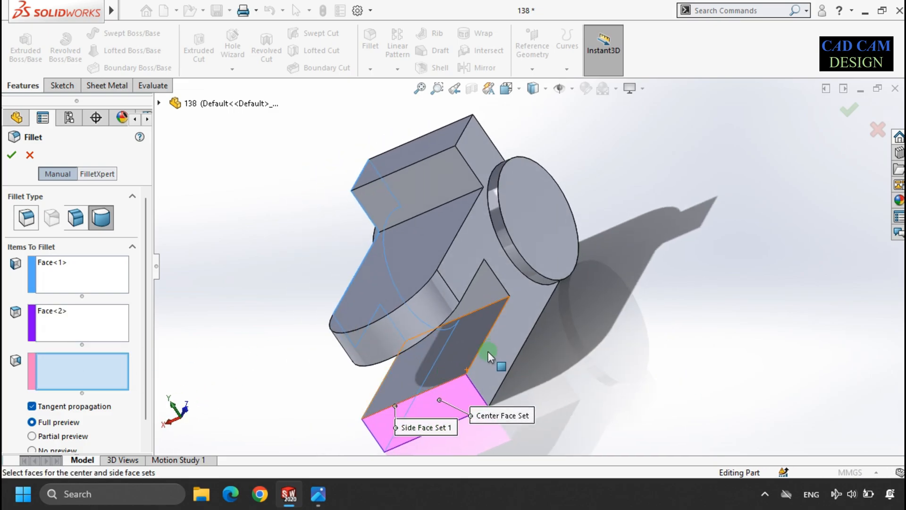
left_click(493, 341)
left_click(11, 154)
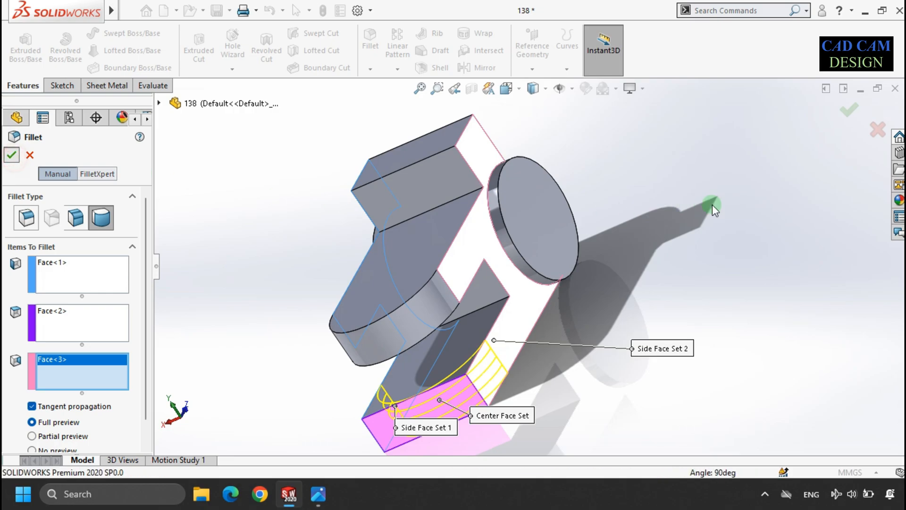
middle_click_drag(511, 259, 561, 240)
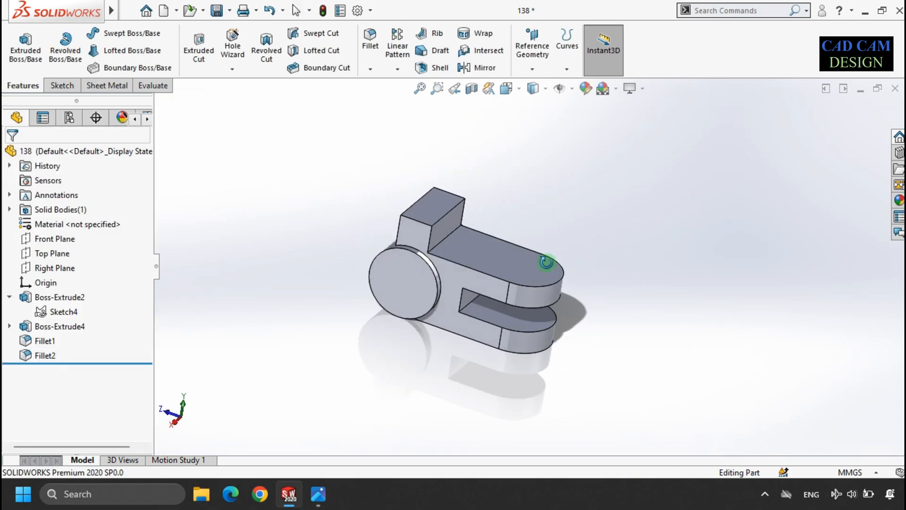
Step: Measure the radius of the lower arm's rounded end edge
scroll(566, 268, "down", 3)
left_click(107, 86)
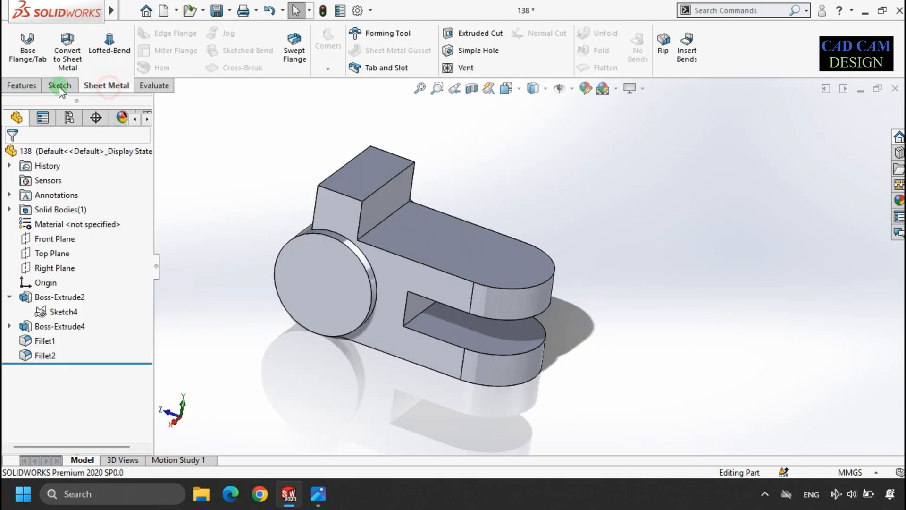
left_click(152, 85)
left_click(111, 51)
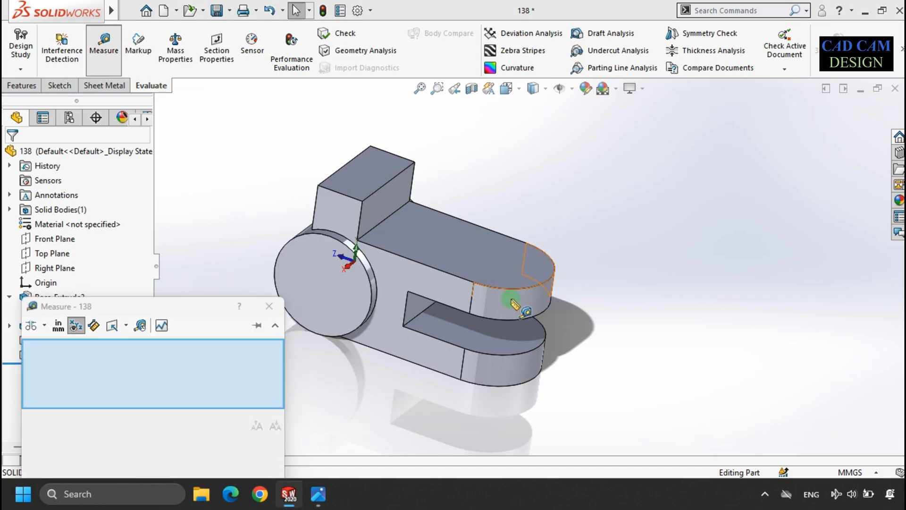
left_click(526, 355)
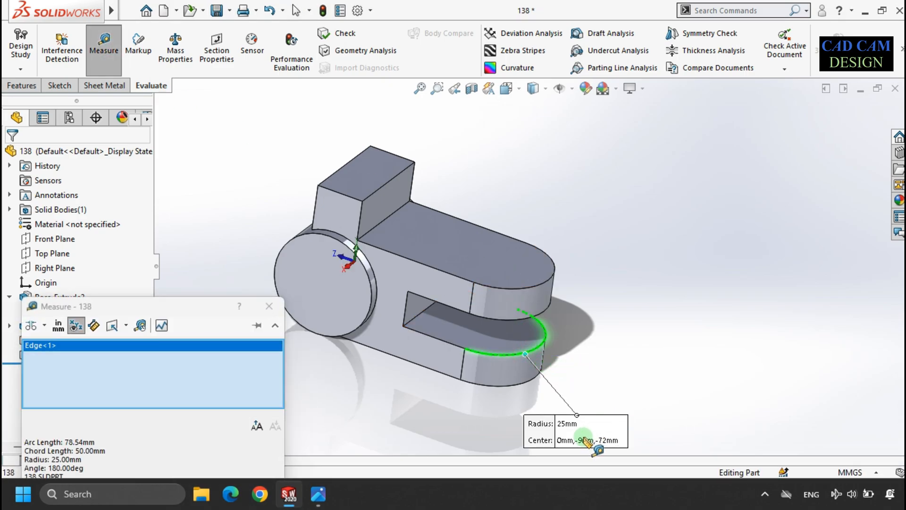
key("Escape")
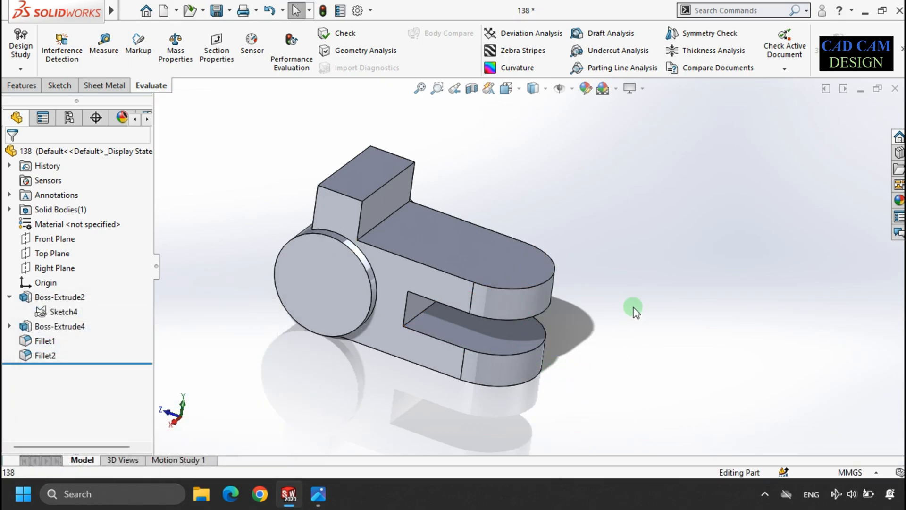
Step: Check the reference drawing and measure the distance from the slot's inner edge to a point near the ring
left_click(318, 494)
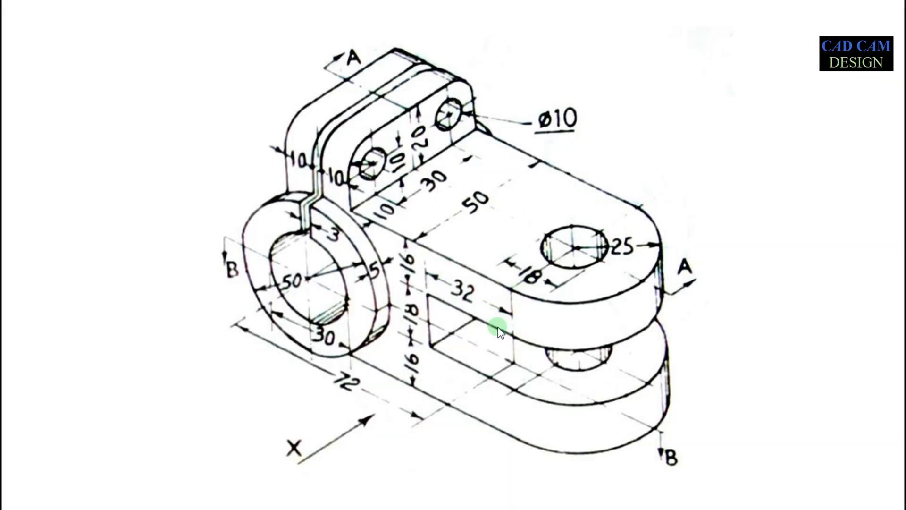
key("alt+Tab")
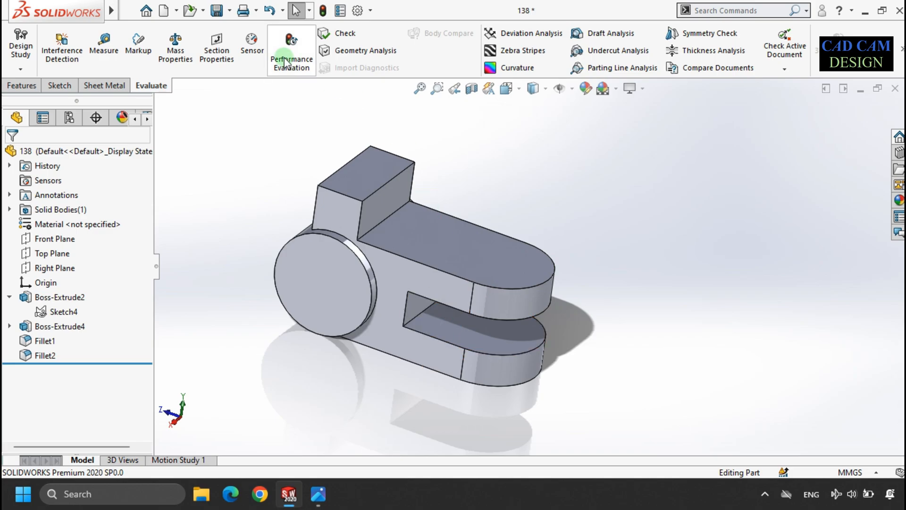
left_click(103, 45)
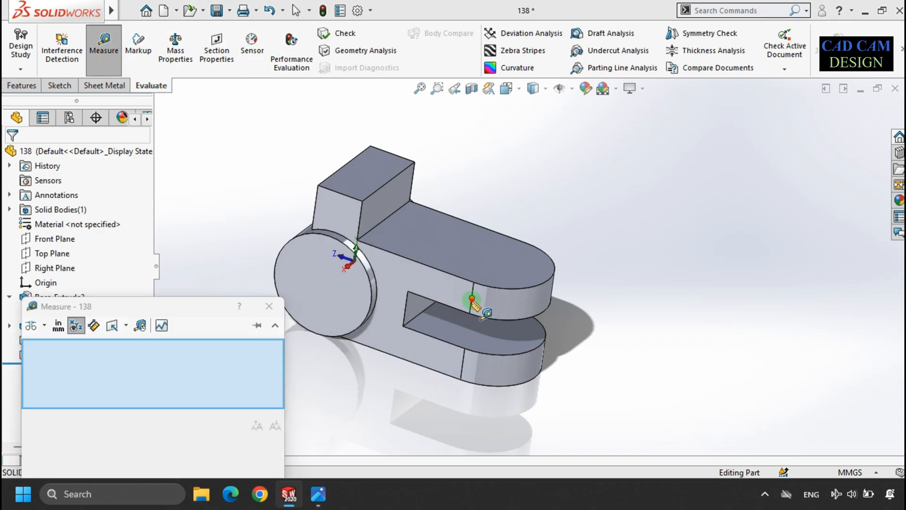
left_click(471, 298)
left_click(407, 307)
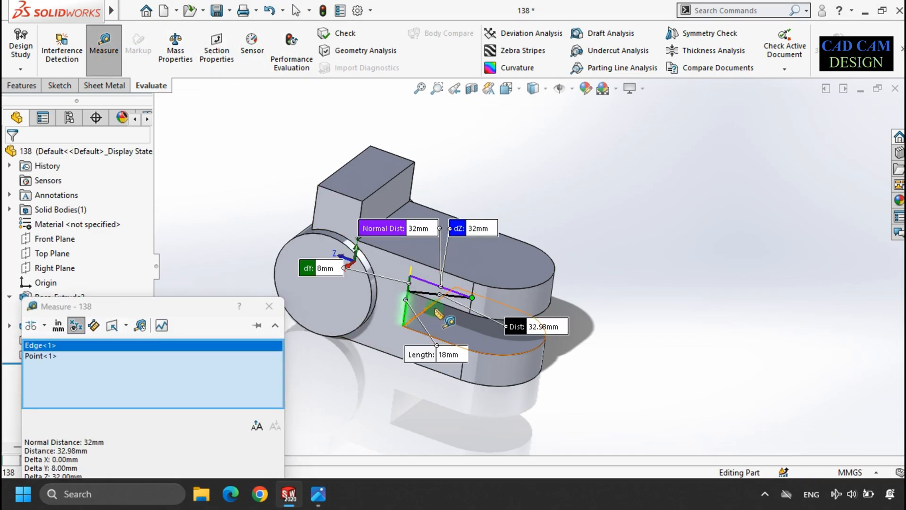
Step: Close the distance measurement and compare the model against the reference drawing
left_click_drag(404, 228, 279, 133)
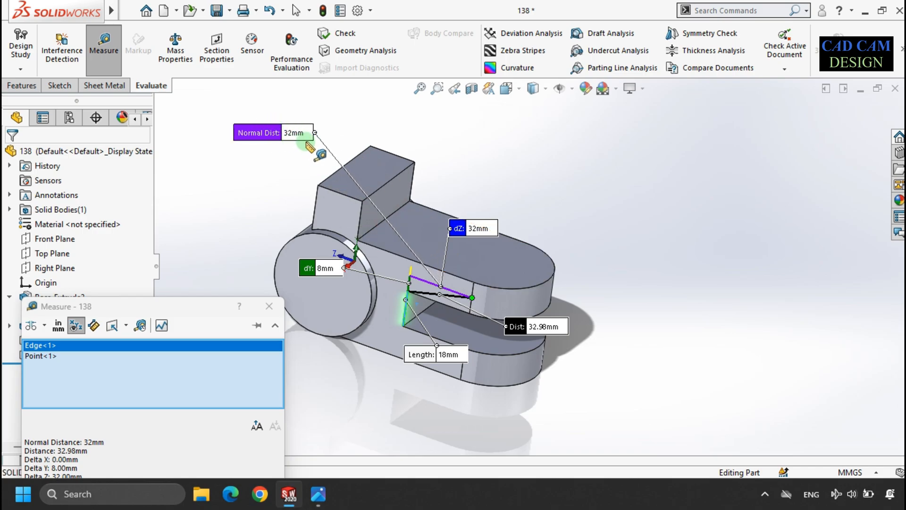
left_click(305, 143)
key("Escape")
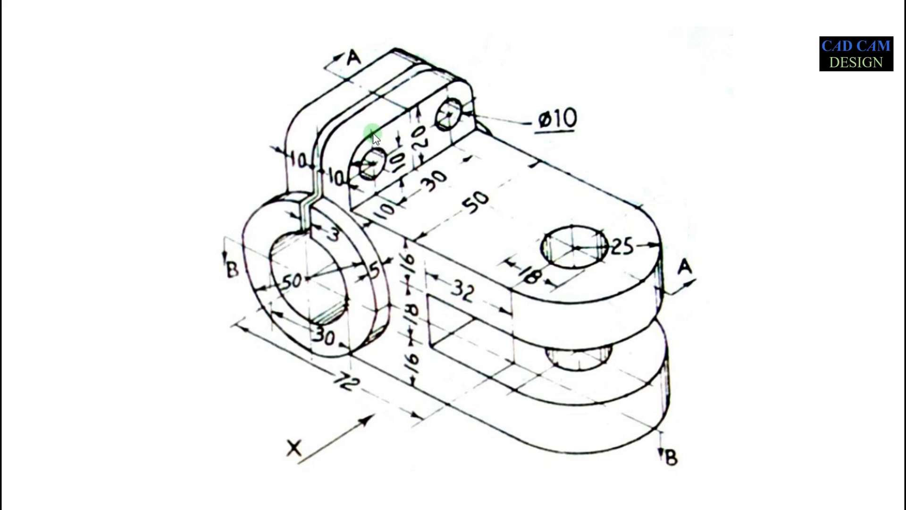
key("alt+Tab")
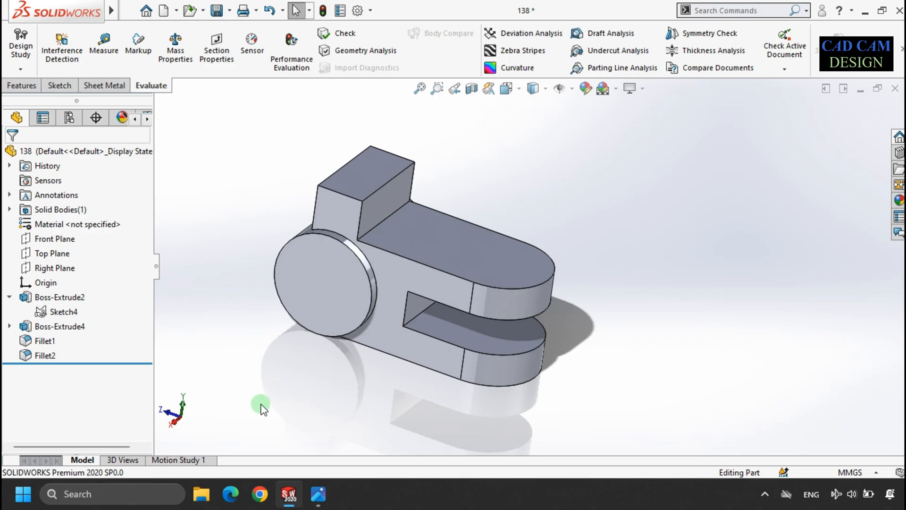
left_click(325, 494)
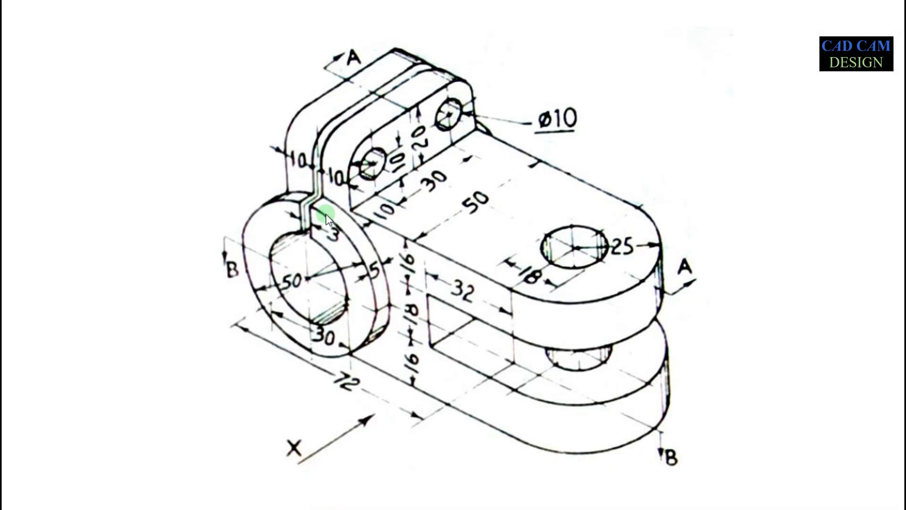
key("alt+Tab")
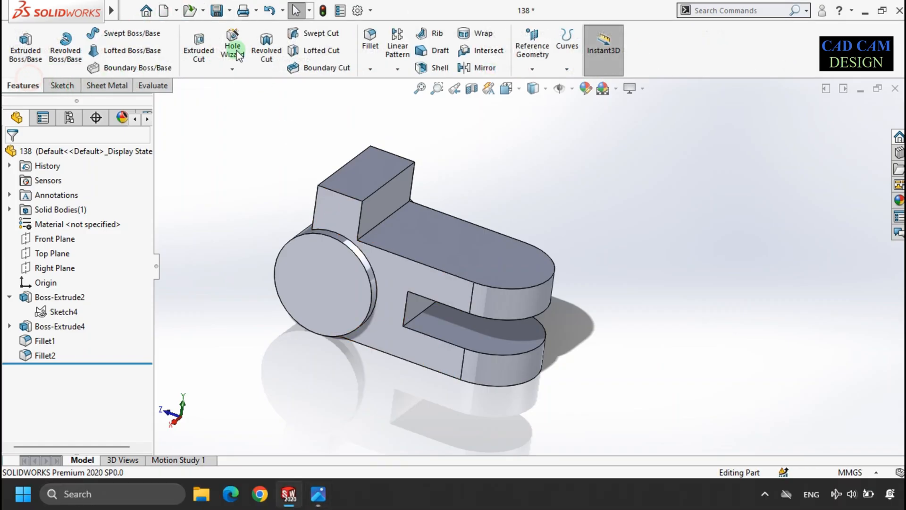
Step: Fillet the two upper end edges of the top lug with a 10 mm radius
left_click(371, 42)
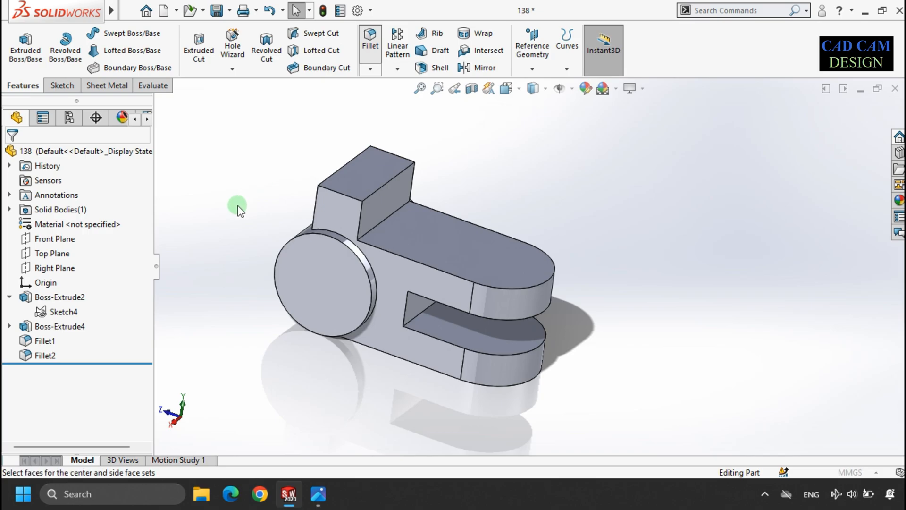
left_click(29, 219)
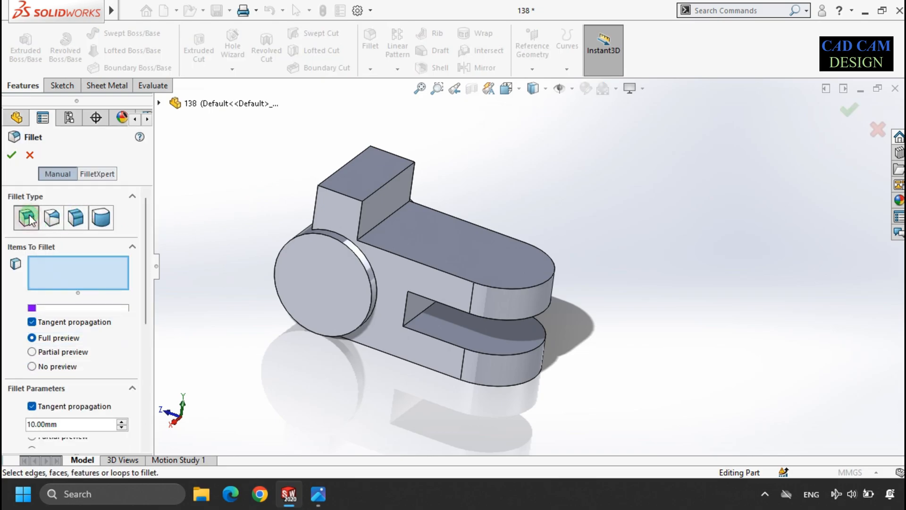
left_click(344, 198)
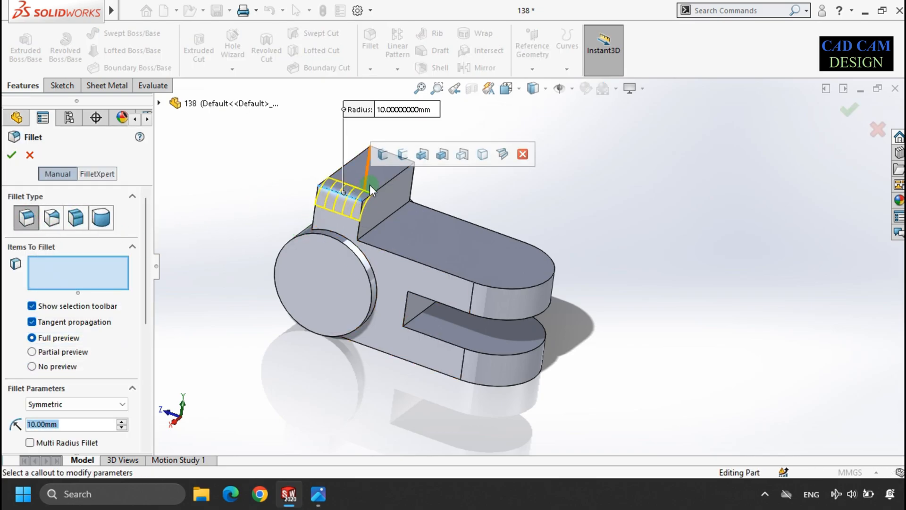
key("z")
scroll(479, 208, "down", 5)
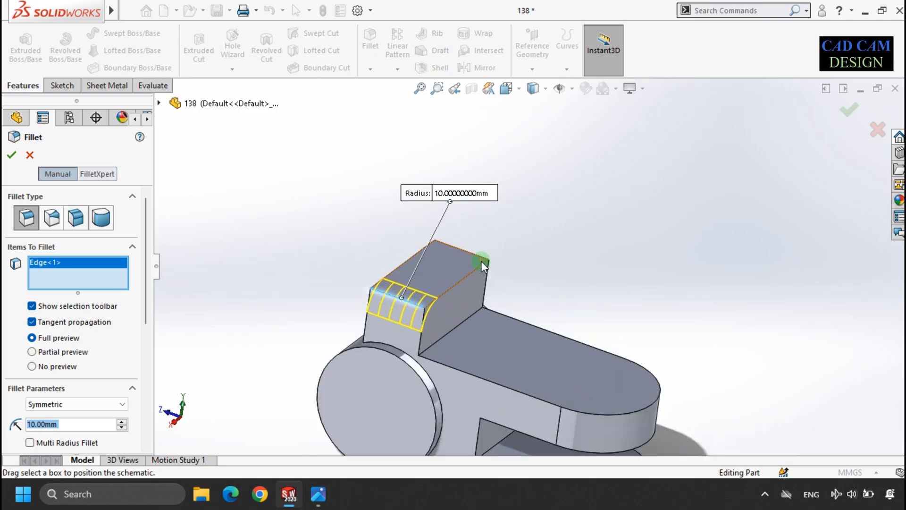
left_click(479, 262)
key("z")
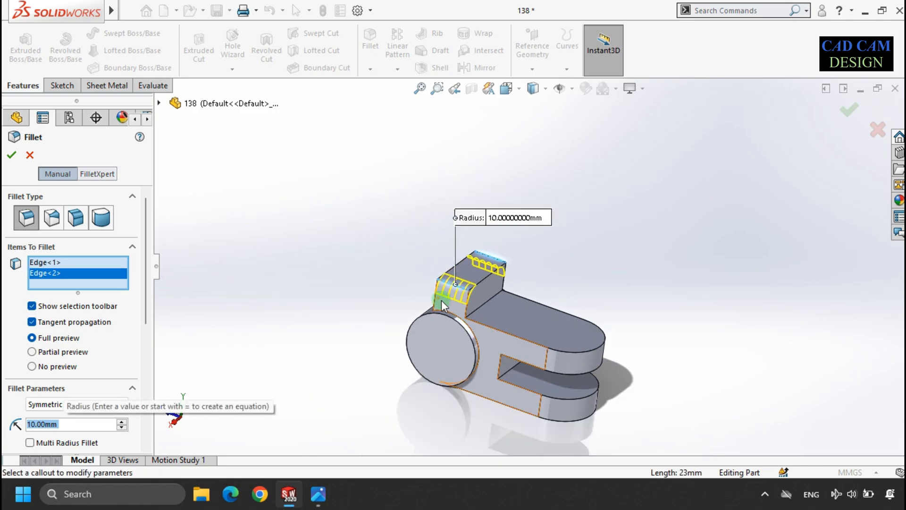
scroll(548, 329, "down", 5)
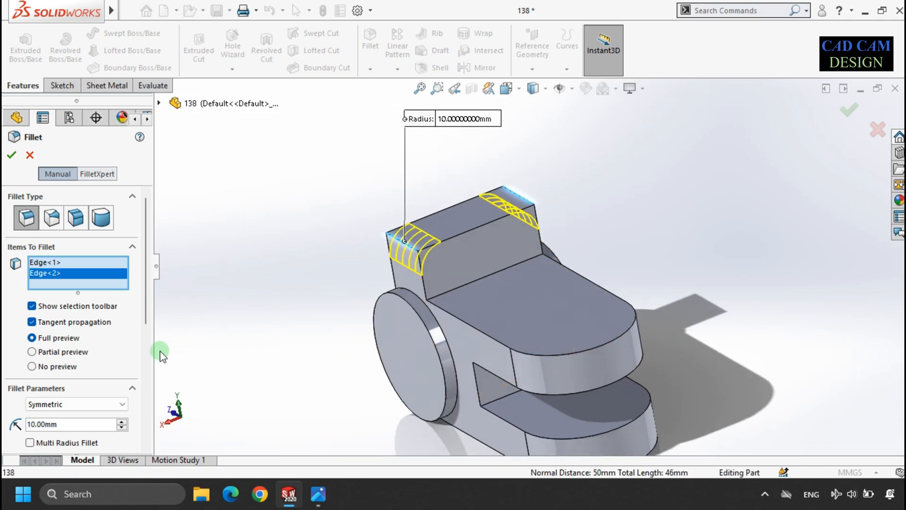
left_click(75, 424)
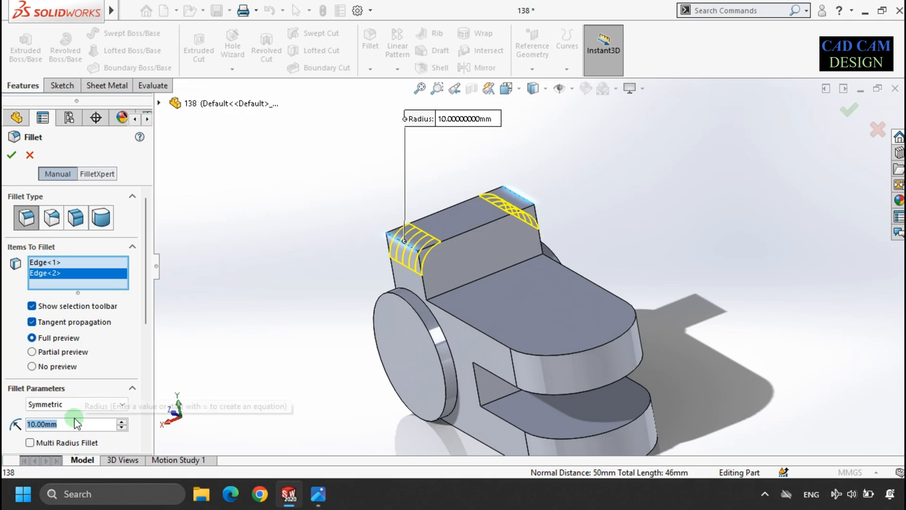
left_click(12, 155)
Step: Review the reference drawing for the hole in the slotted arm's rounded end
left_click(268, 176)
scroll(247, 243, "up", 3)
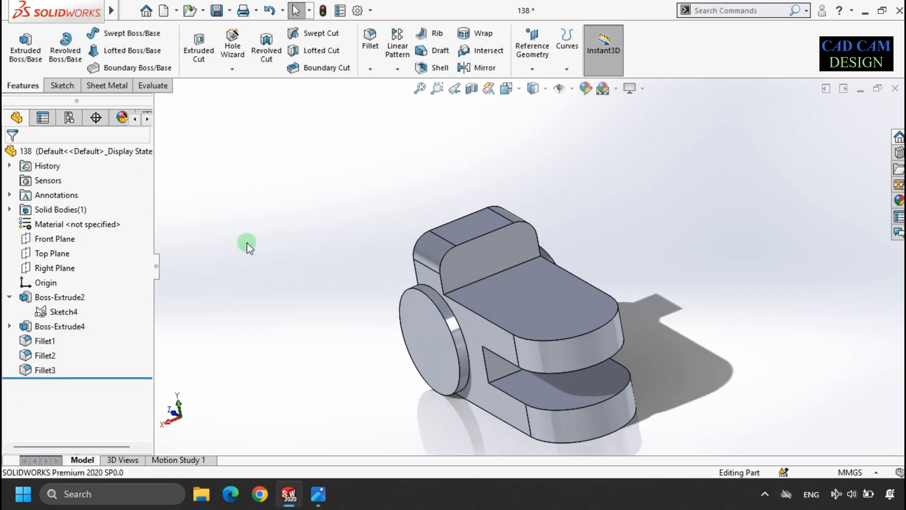
scroll(658, 339, "down", 2)
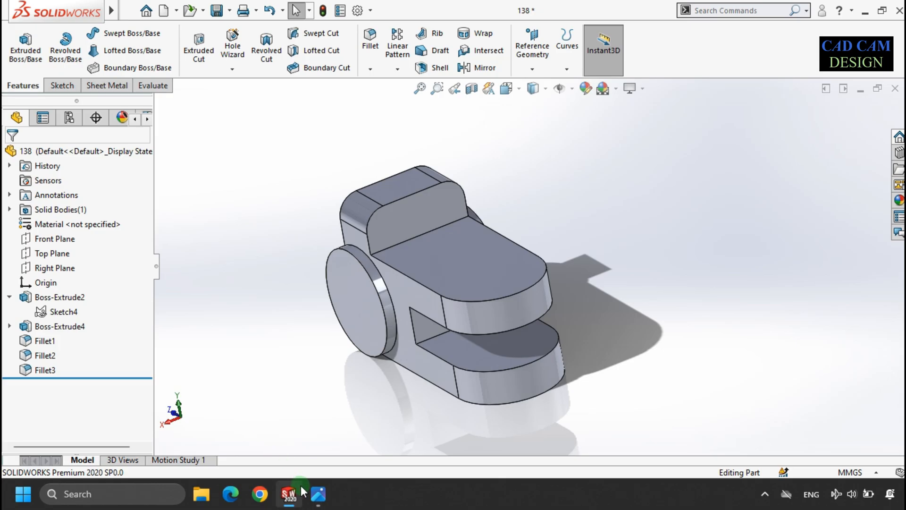
left_click(317, 494)
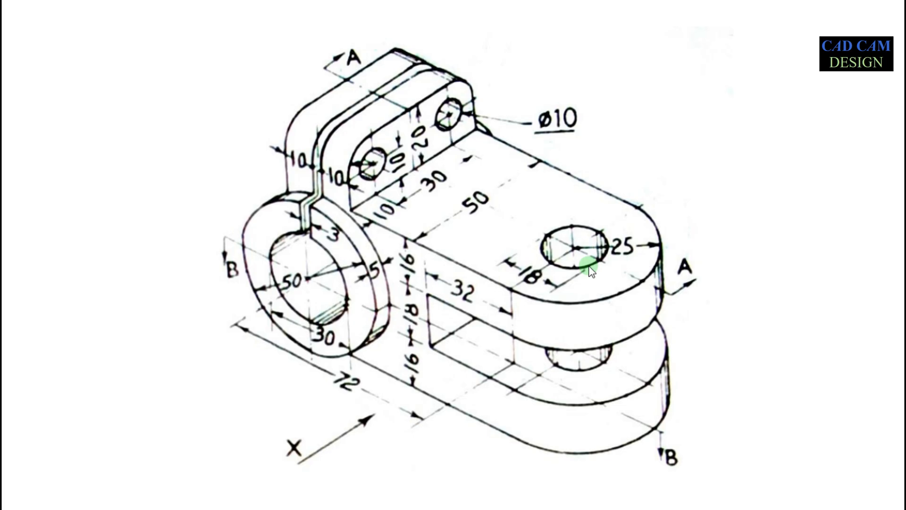
key("alt+Tab")
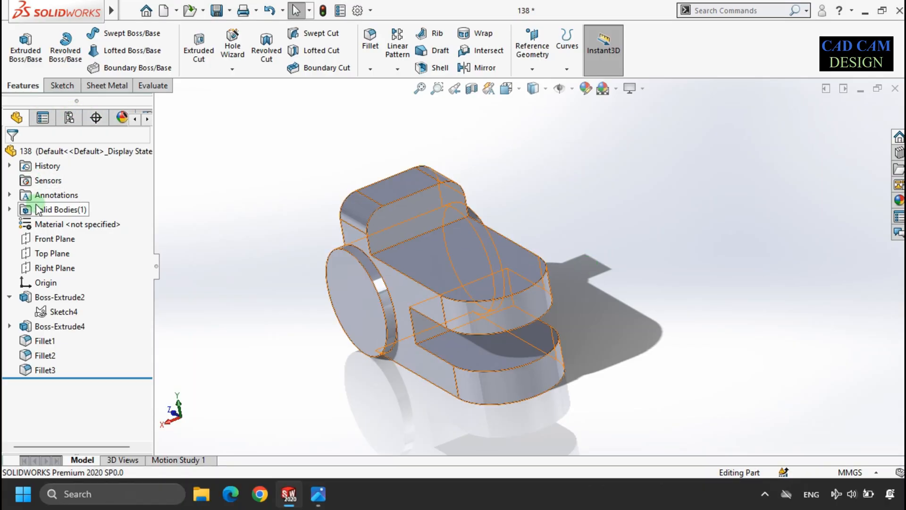
Step: Sketch a circle on the Top Plane centred on the arm's rounded end and dimension it to 18 mm diameter
left_click(52, 256)
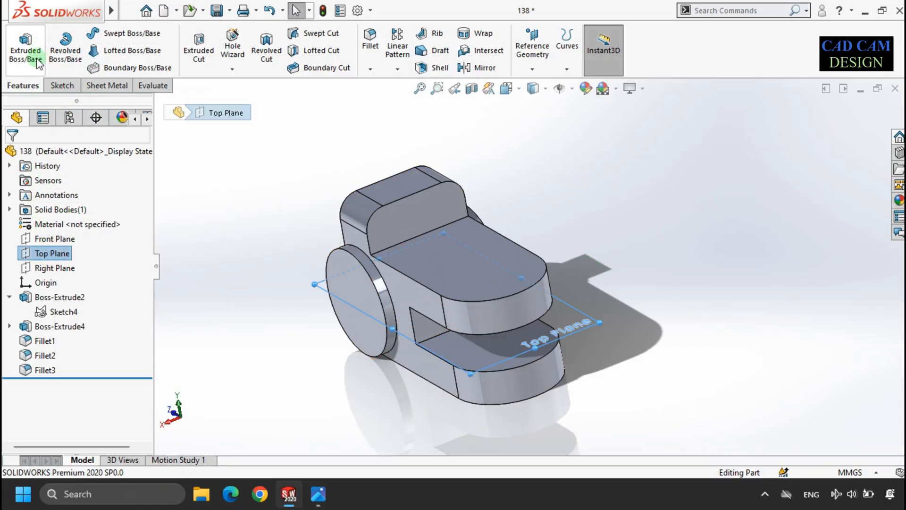
left_click(202, 43)
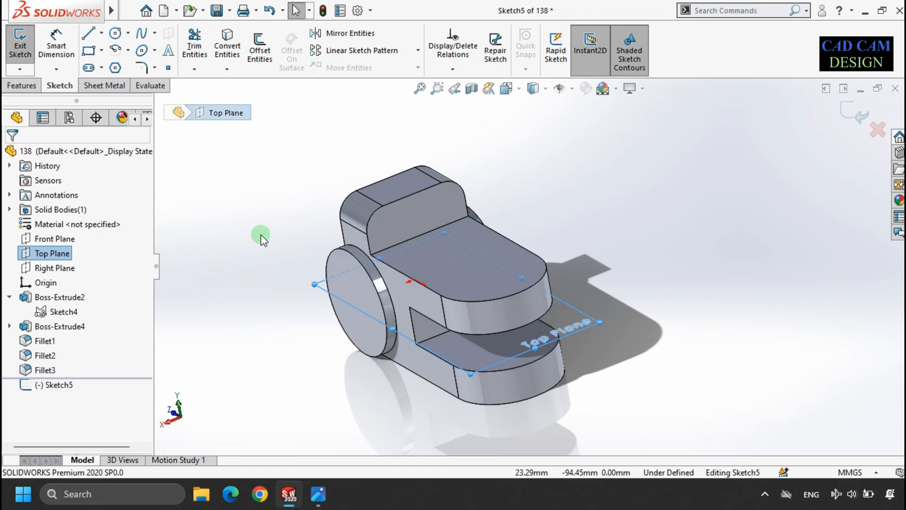
left_click(60, 385)
left_click(81, 361)
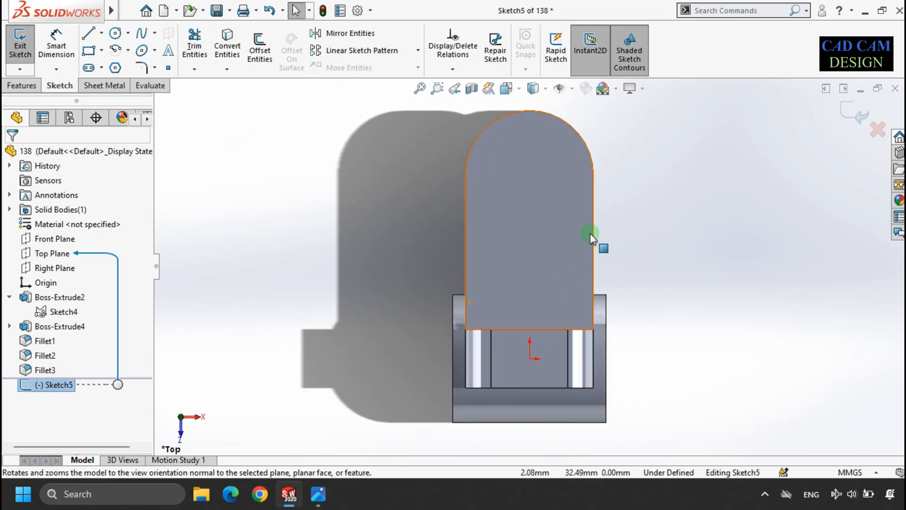
left_click(115, 33)
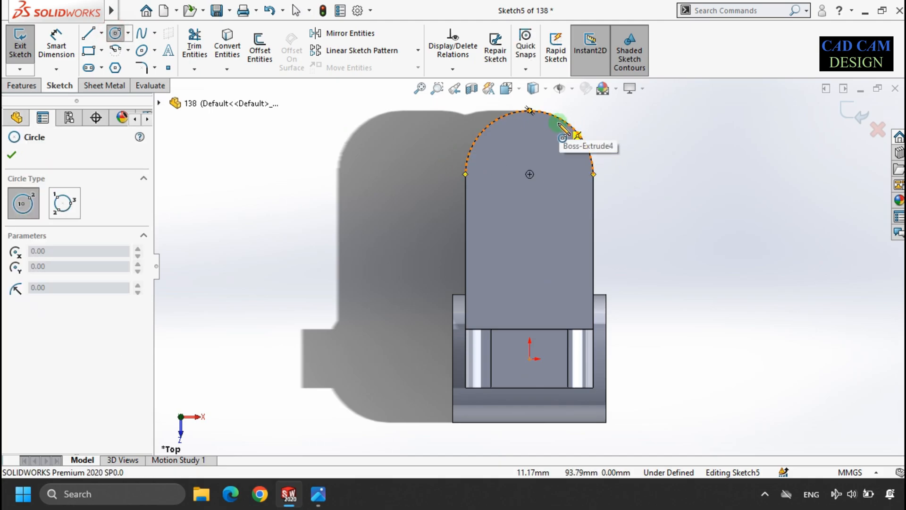
left_click(530, 174)
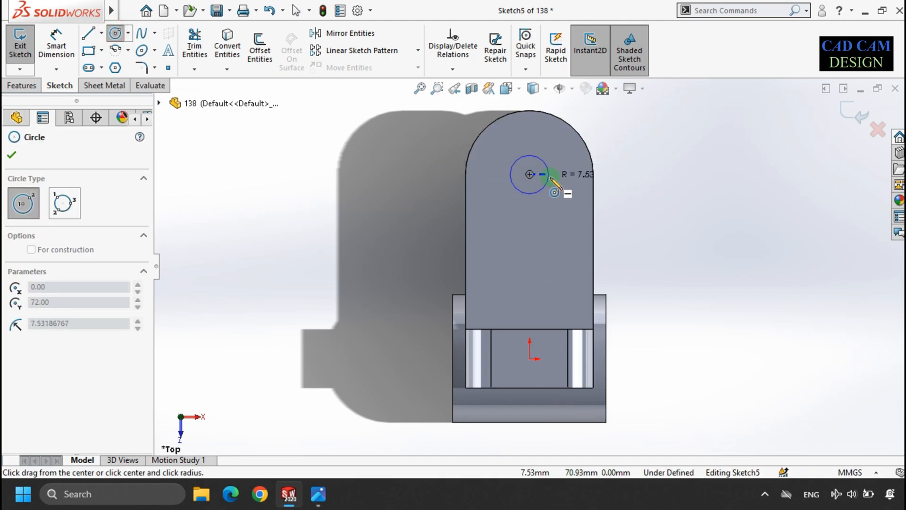
left_click(557, 174)
left_click(69, 47)
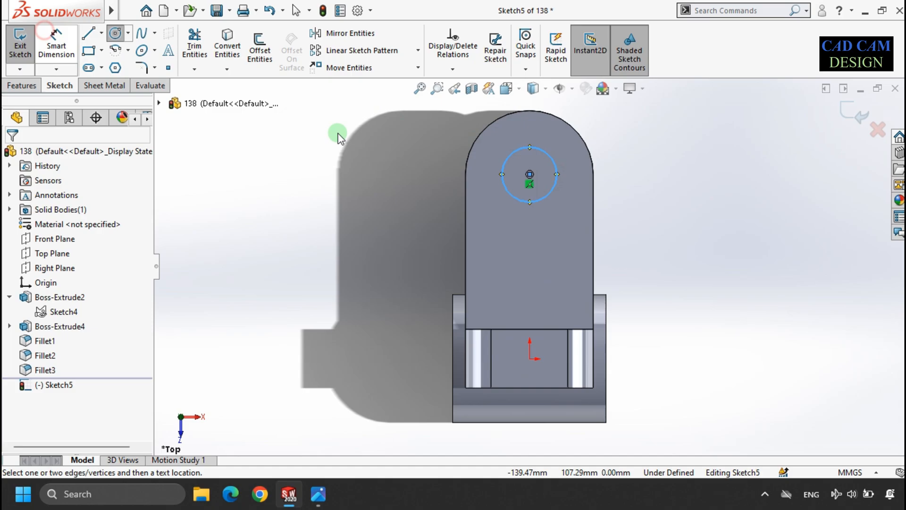
left_click(548, 155)
left_click(627, 146)
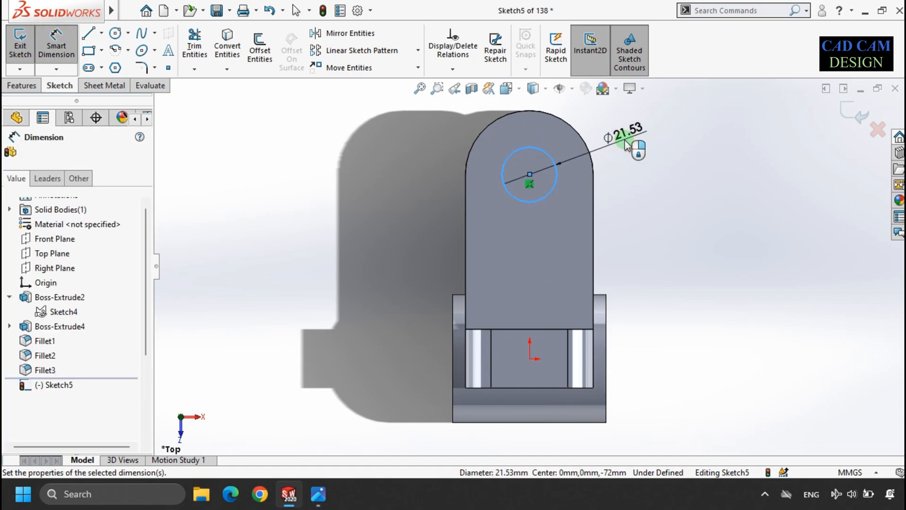
key("Return")
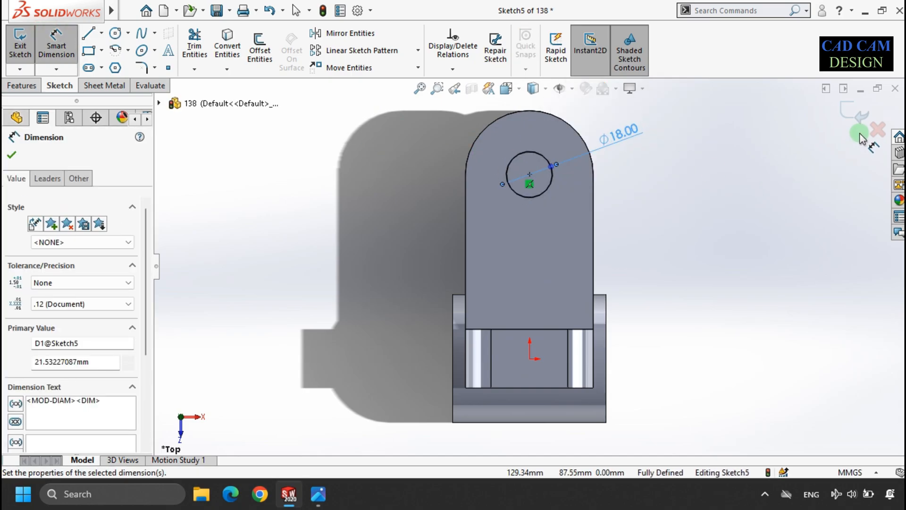
Step: Cut-extrude the 18 mm circle Through All - Both to bore the hole through both arm prongs
left_click(858, 112)
left_click(316, 497)
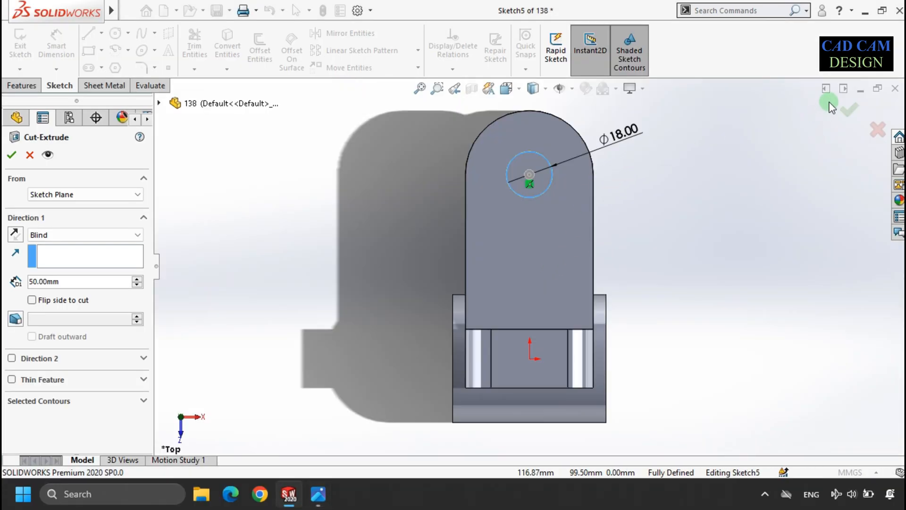
left_click(56, 234)
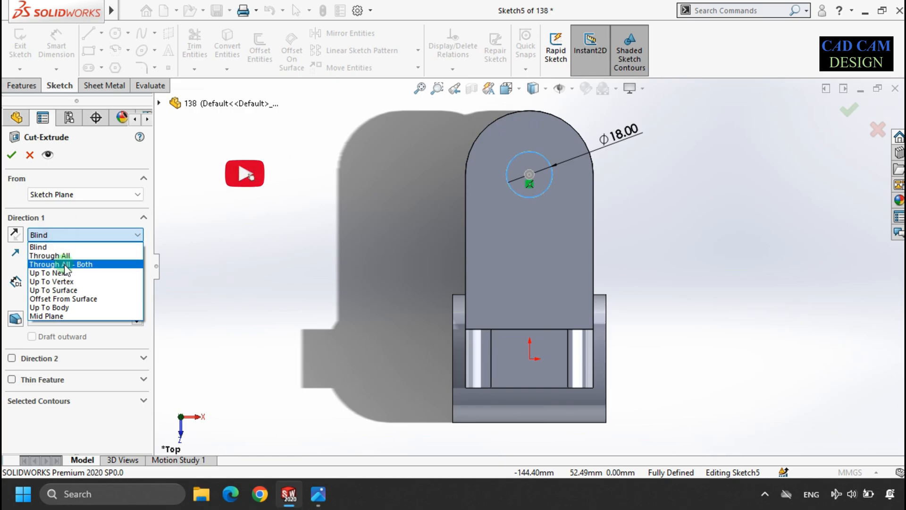
left_click(60, 263)
left_click(12, 154)
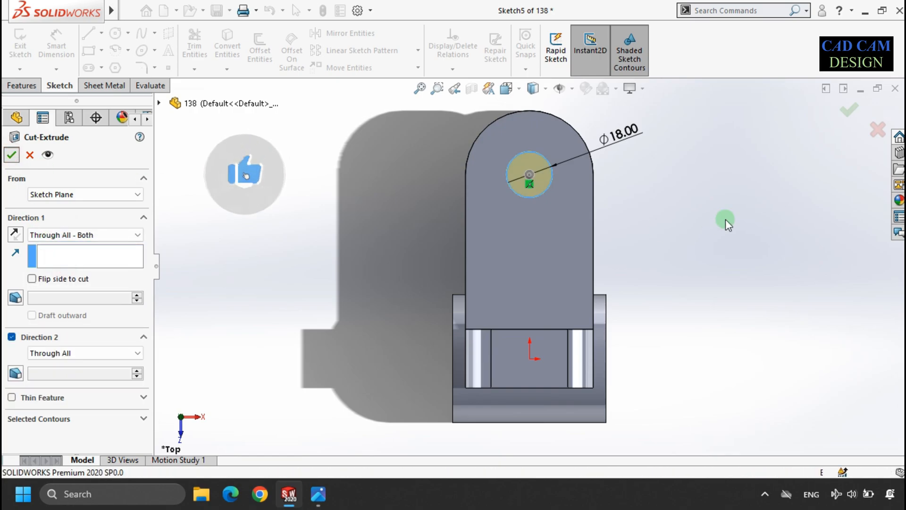
Step: Orbit and zoom the model and display Sketch4's dimensions for inspection
middle_click_drag(694, 279, 579, 178)
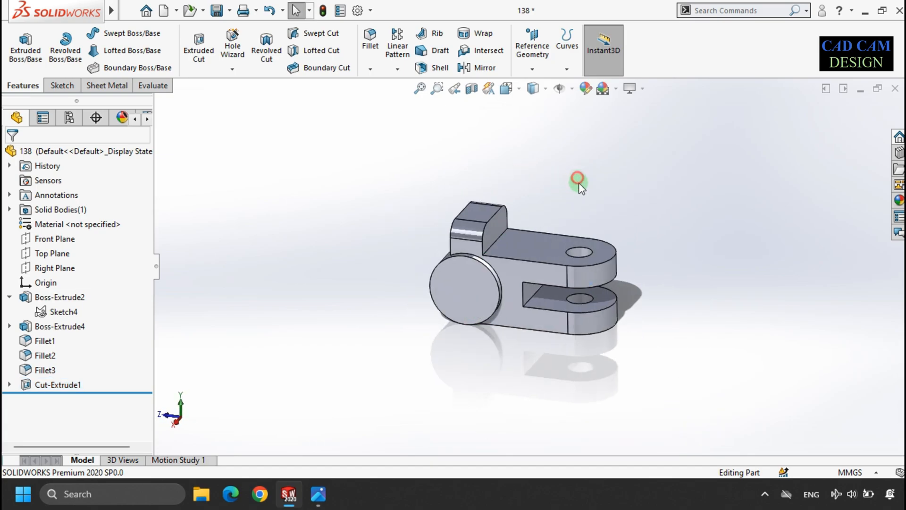
scroll(565, 264, "down", 2)
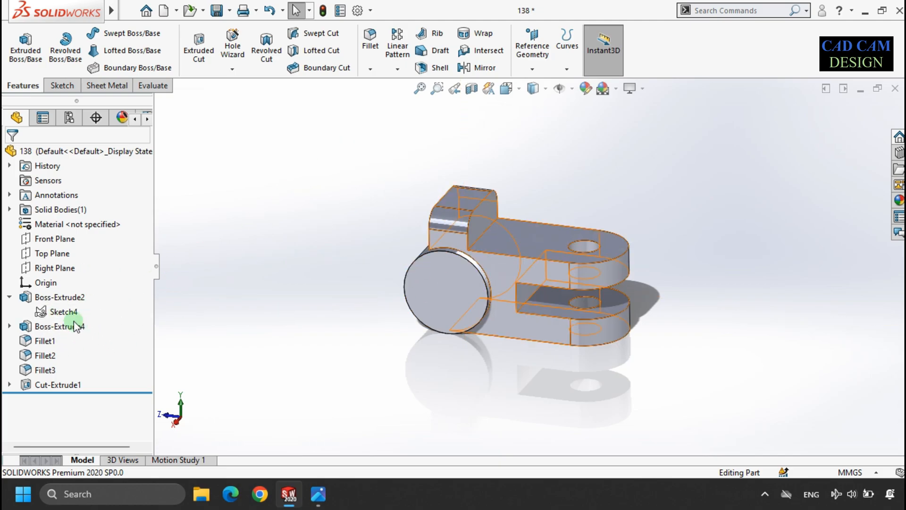
left_click(63, 312)
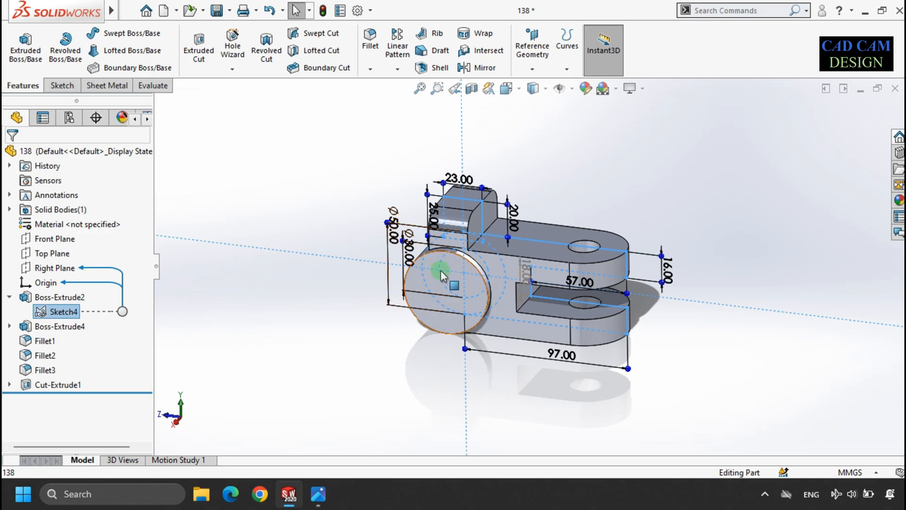
left_click(295, 184)
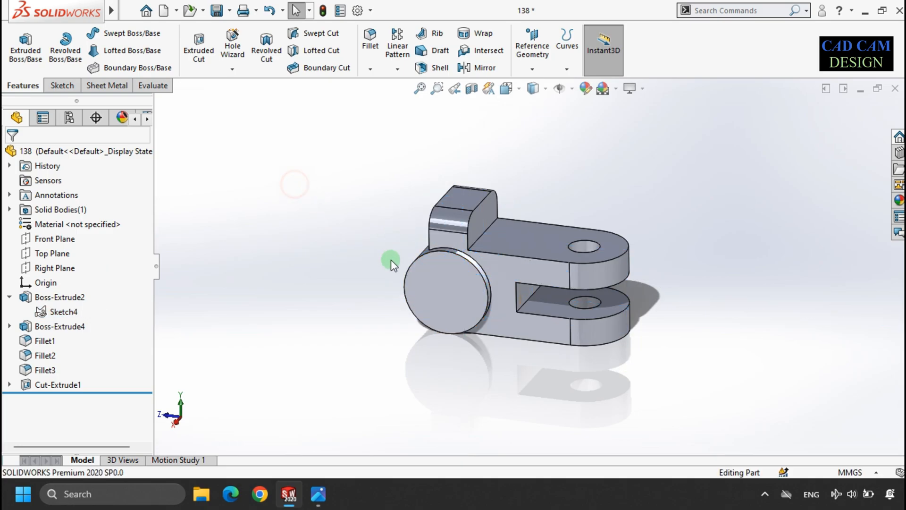
Step: Start a sketch on the Right Plane, view it face-on, and draw a circle centred on the origin
left_click(33, 273)
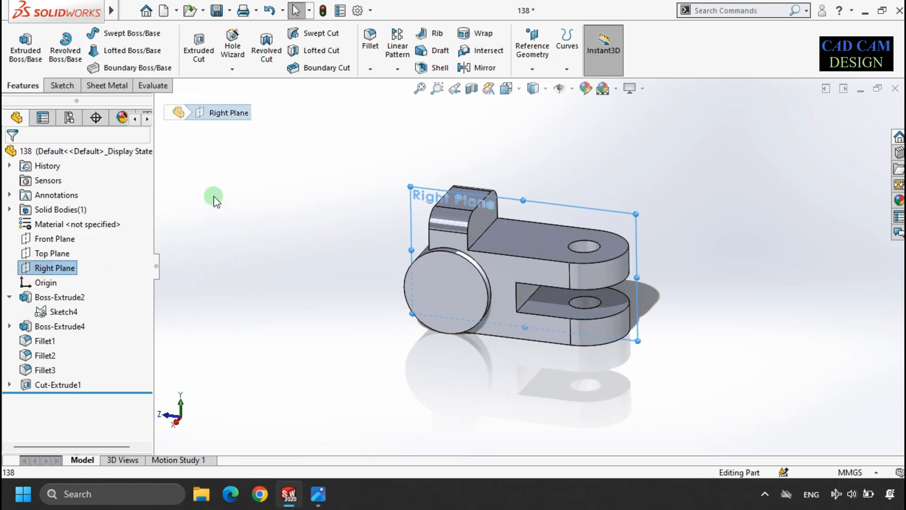
left_click(200, 47)
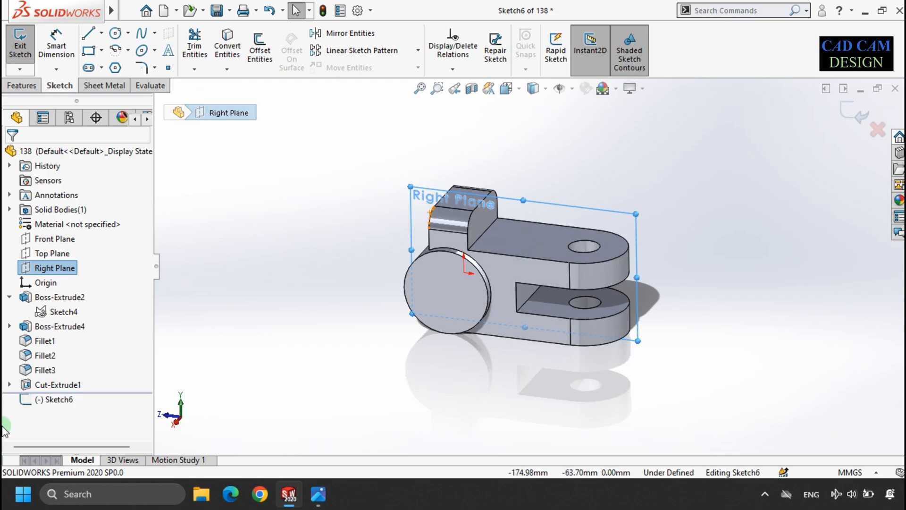
left_click(53, 400)
left_click(77, 377)
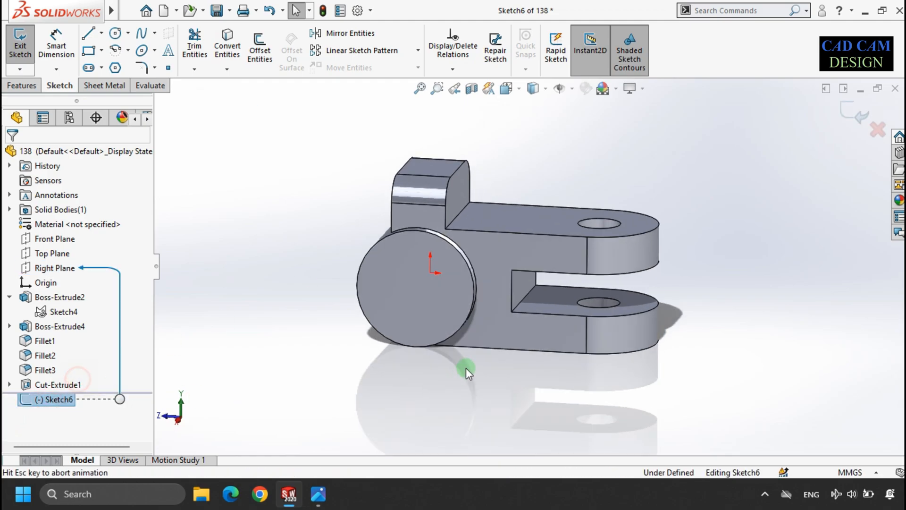
left_click(115, 34)
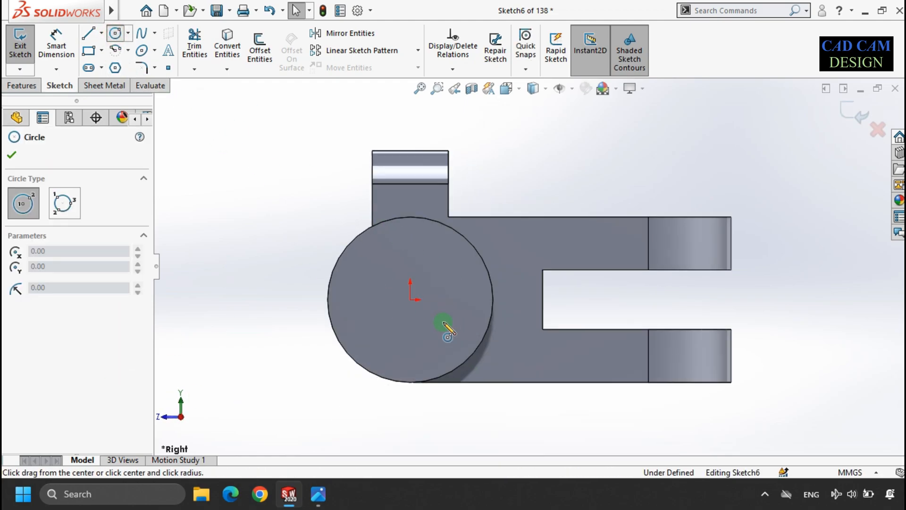
left_click(410, 299)
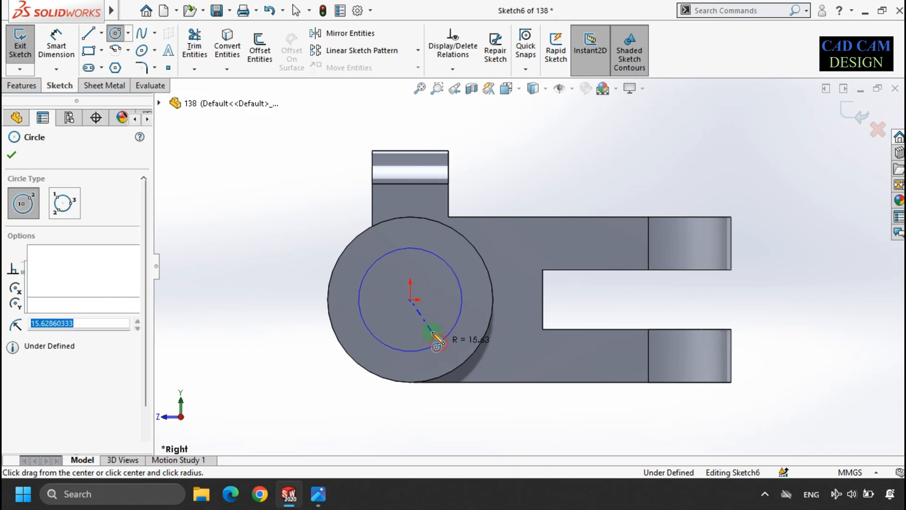
left_click(420, 351)
Step: Draw a narrow vertical rectangle from just above the circle's centre up past the top lug
left_click(88, 50)
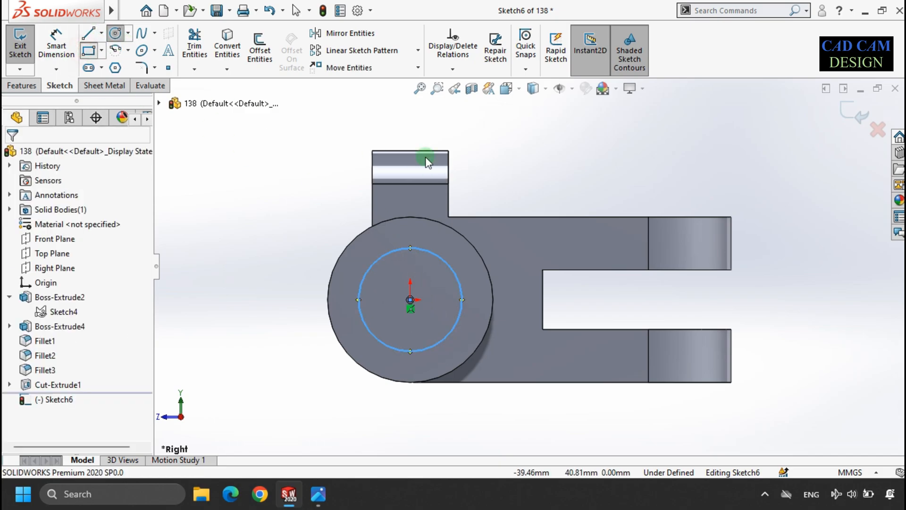
left_click(430, 276)
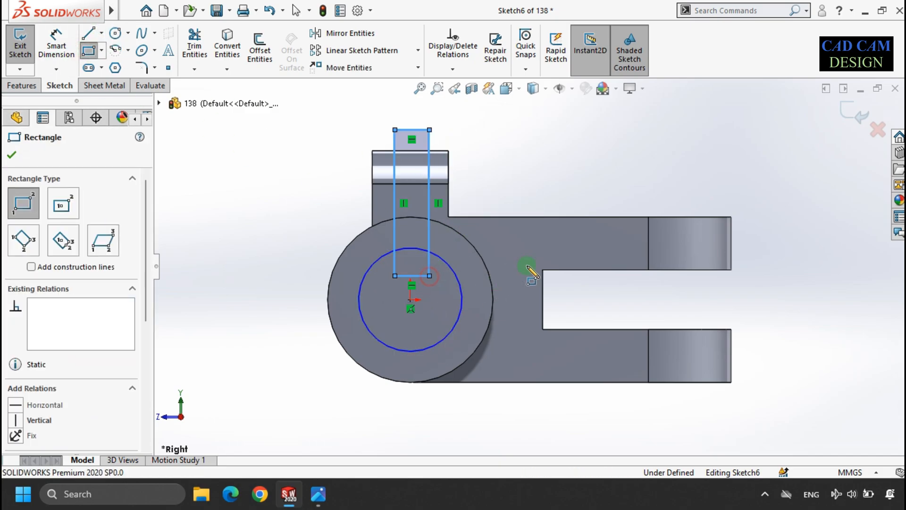
key("Escape")
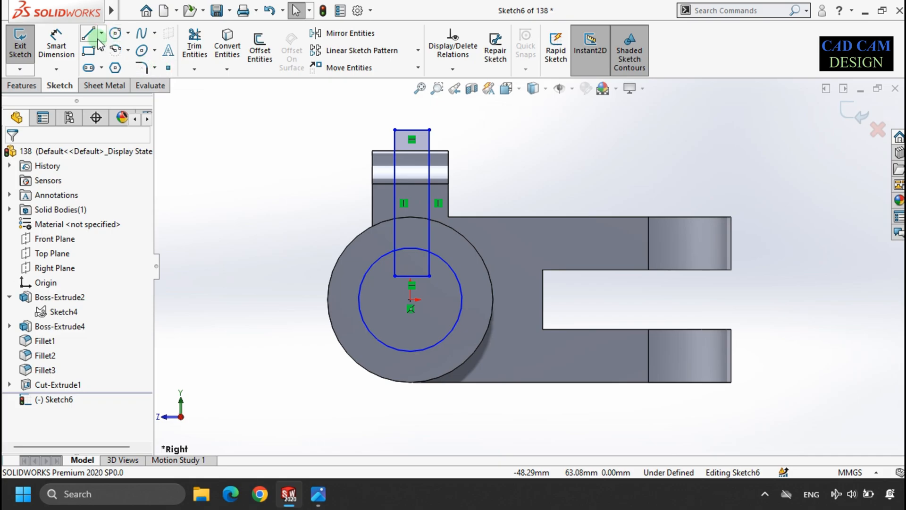
Step: Make the rectangle's bottom edge midpoint vertically aligned with the circle's centre
left_click(413, 279)
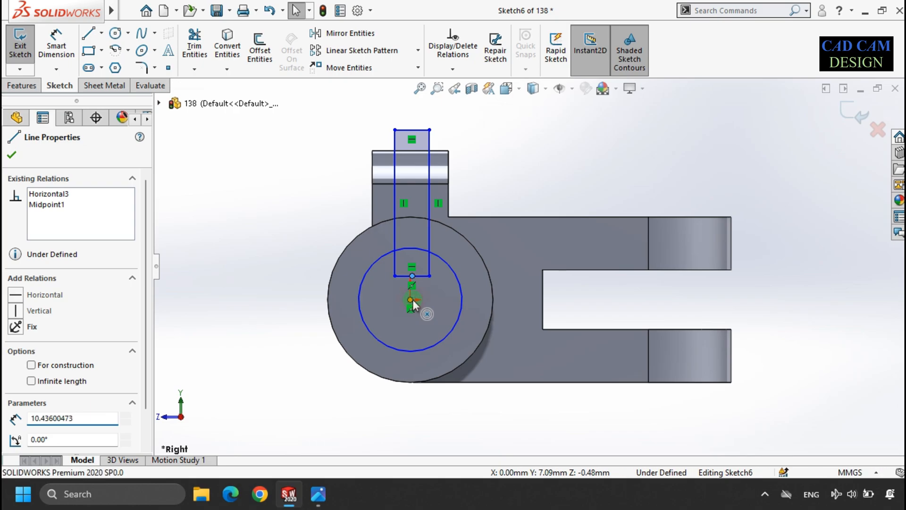
left_click(412, 299, "ctrl")
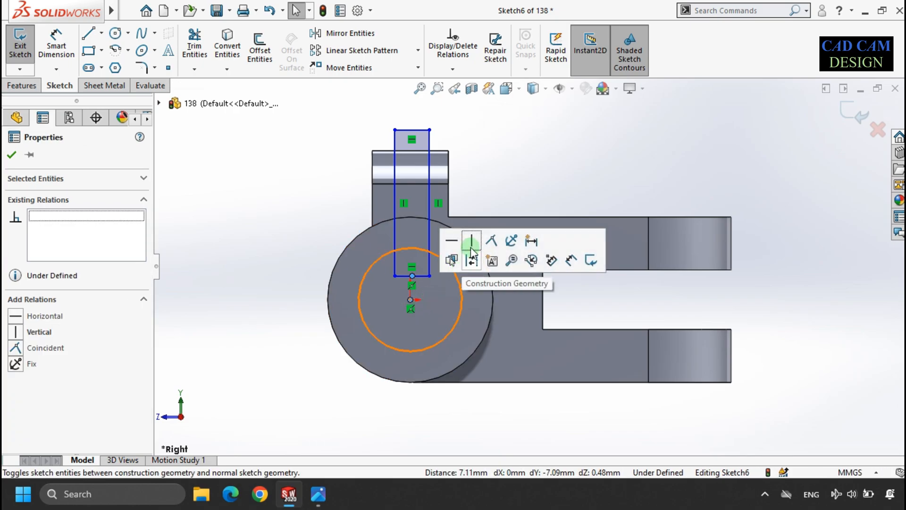
left_click(473, 241)
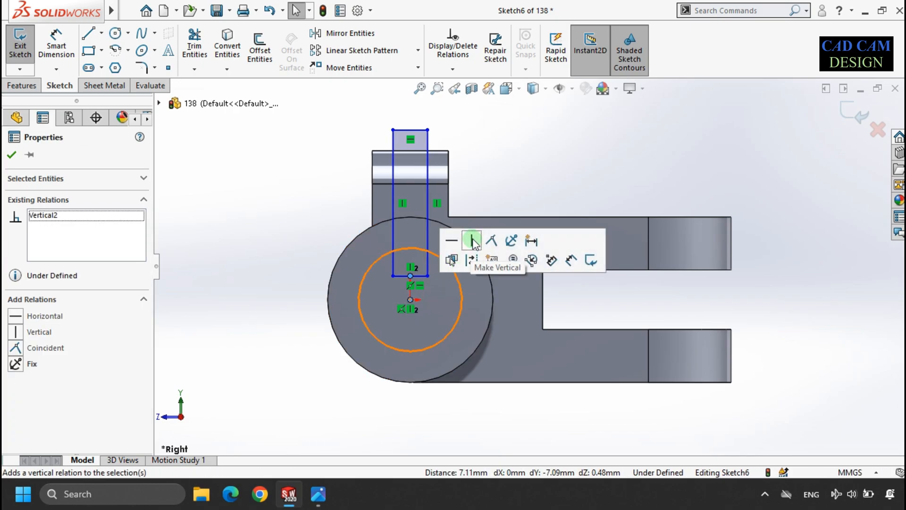
left_click(461, 211)
left_click(472, 194)
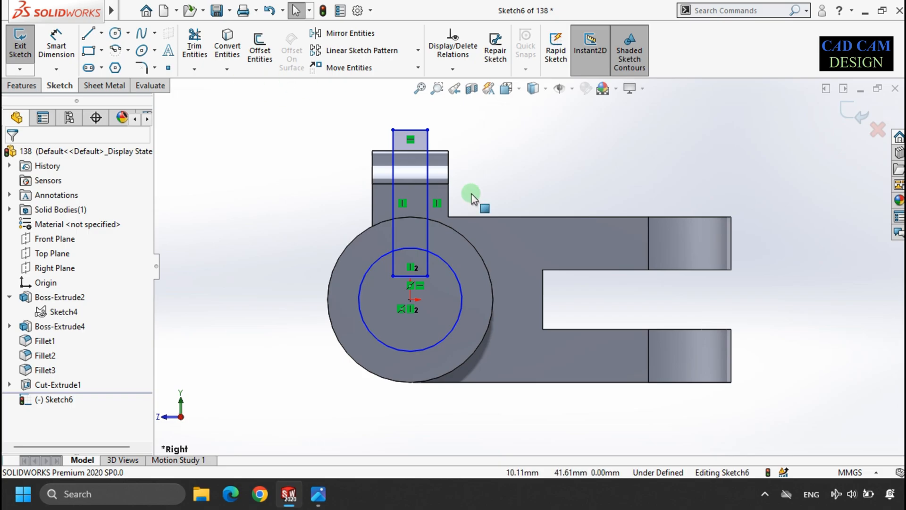
Step: Add a tangent relation between the sketch circle and the rectangle's bottom edge
left_click(417, 275)
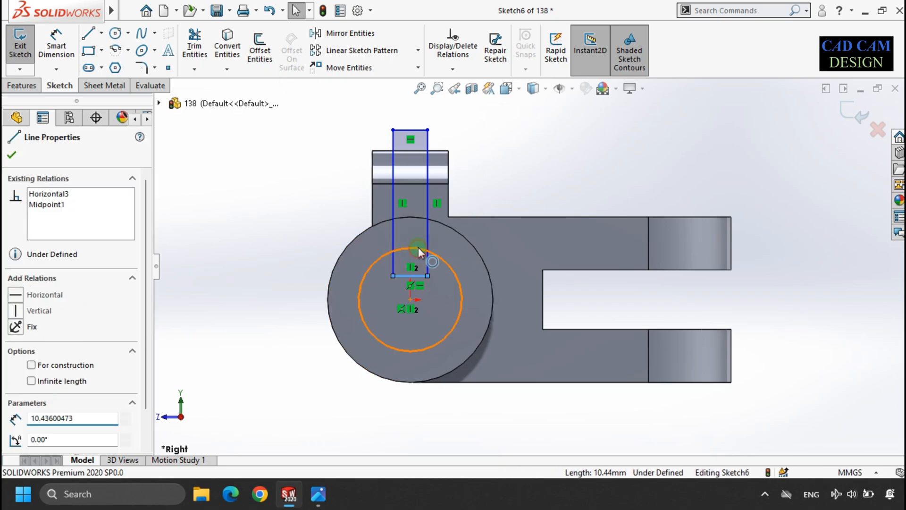
left_click(418, 251)
left_click(325, 307, "ctrl")
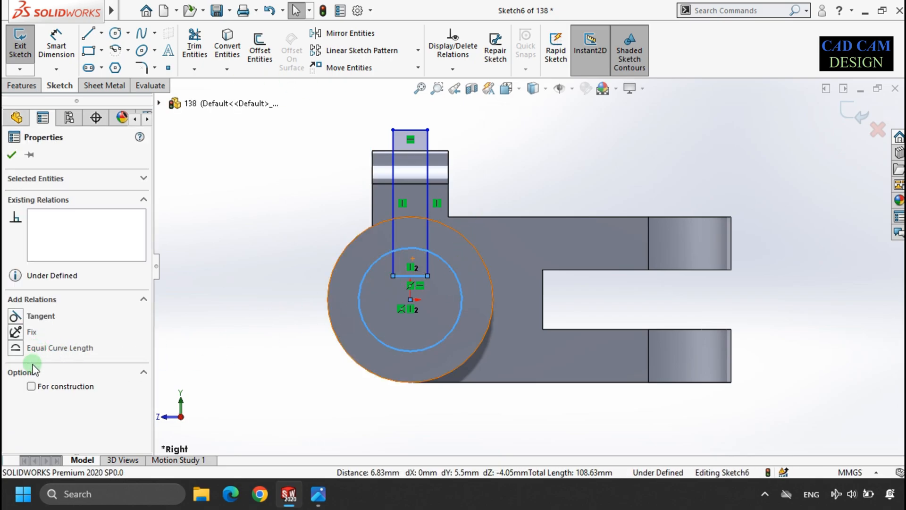
left_click(26, 320)
left_click(186, 168)
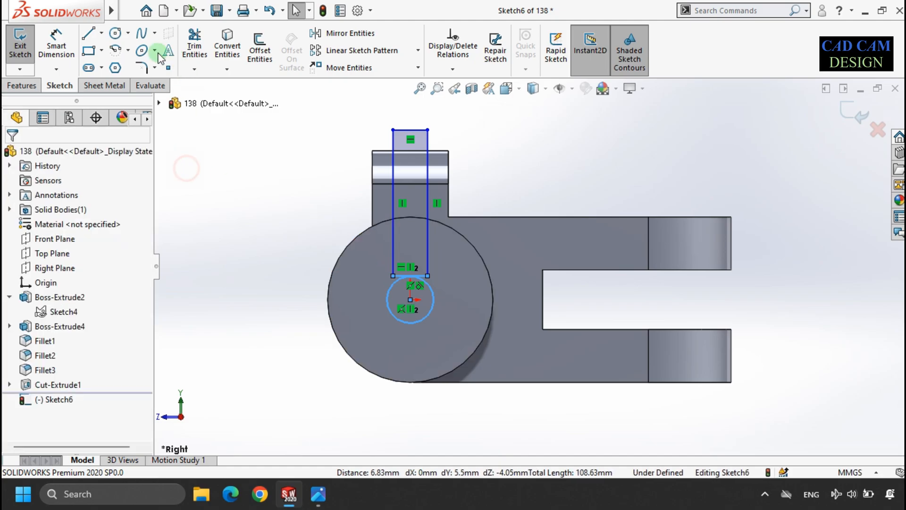
Step: Dimension the sketch circle to a 30 mm diameter
left_click(56, 45)
left_click(389, 286)
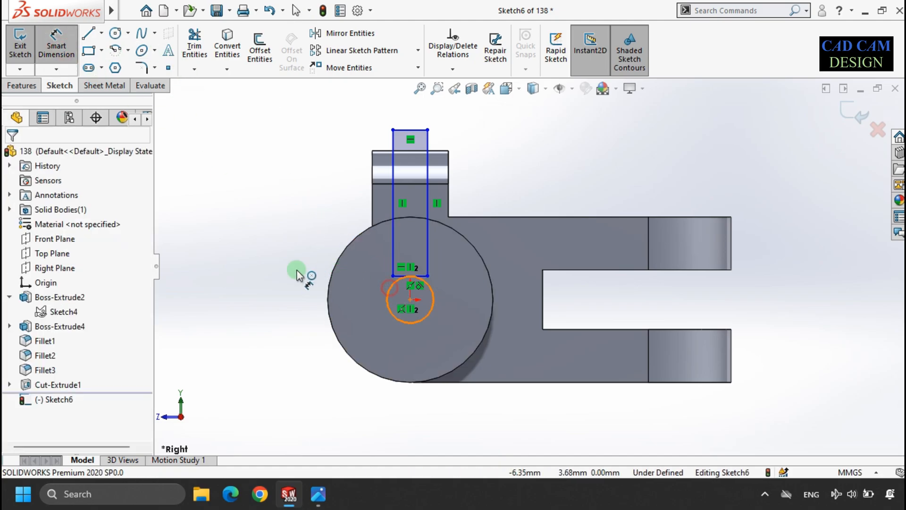
left_click(238, 276)
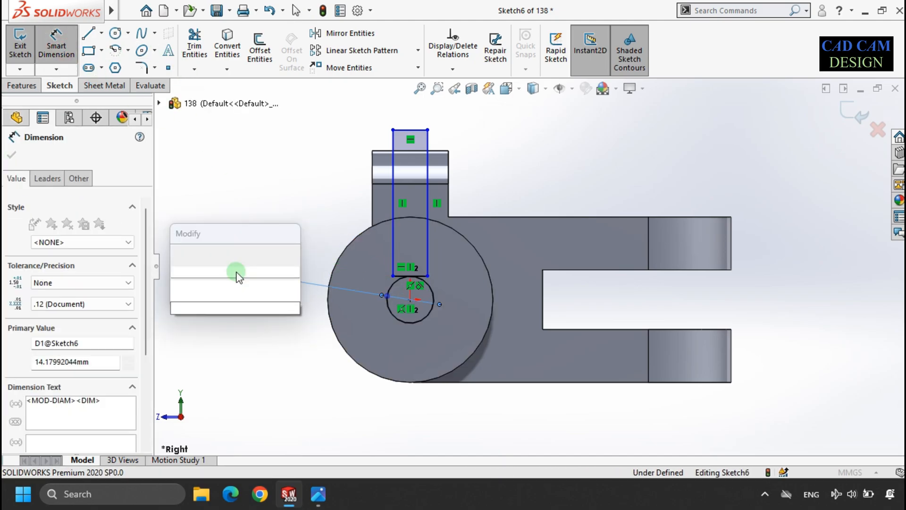
type("30")
key("Return")
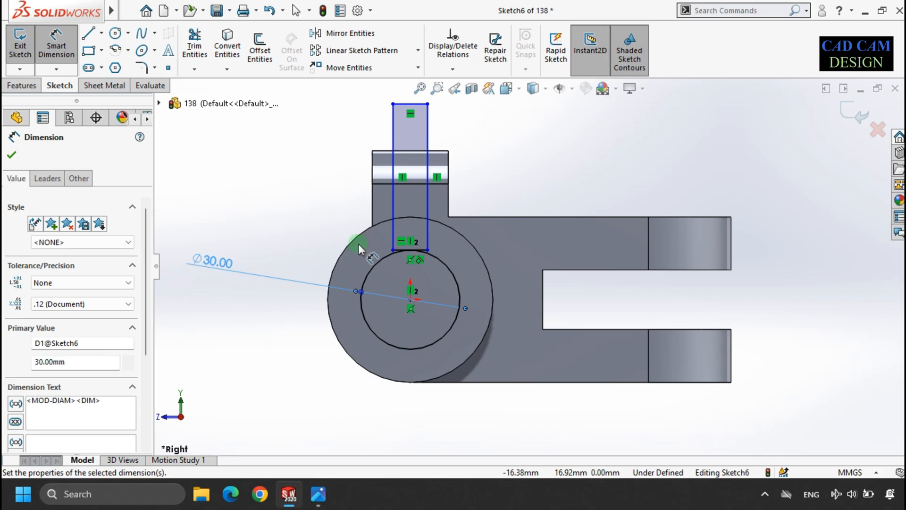
Step: Dimension the rectangle's width to 3 mm
scroll(402, 253, "up", 5)
scroll(441, 324, "down", 3)
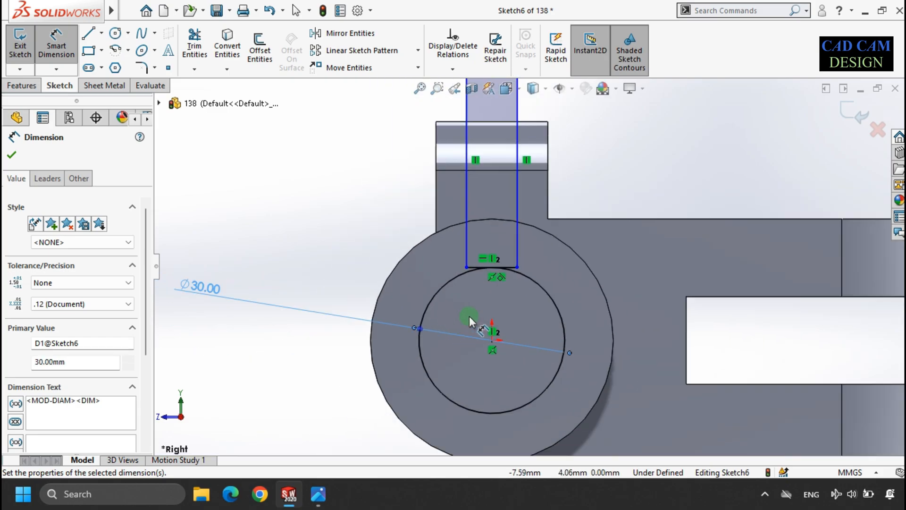
scroll(524, 255, "down", 2)
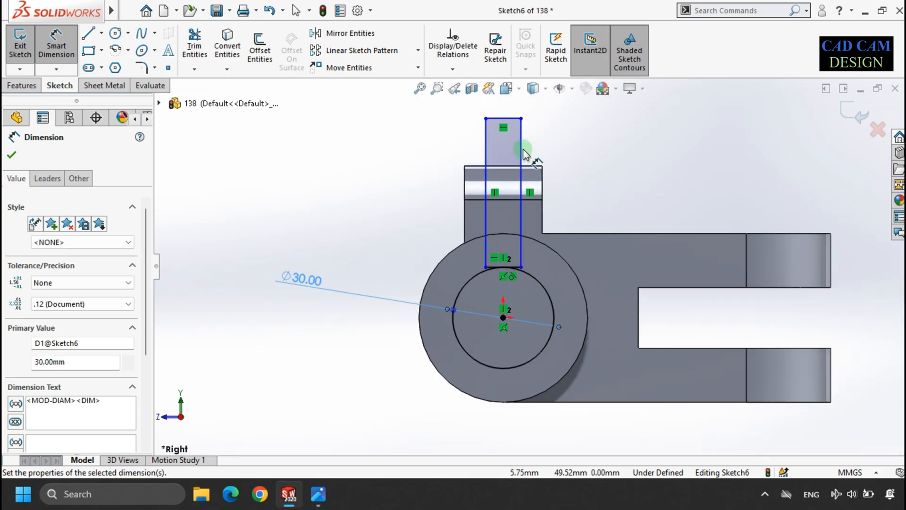
left_click(509, 118)
left_click(509, 112)
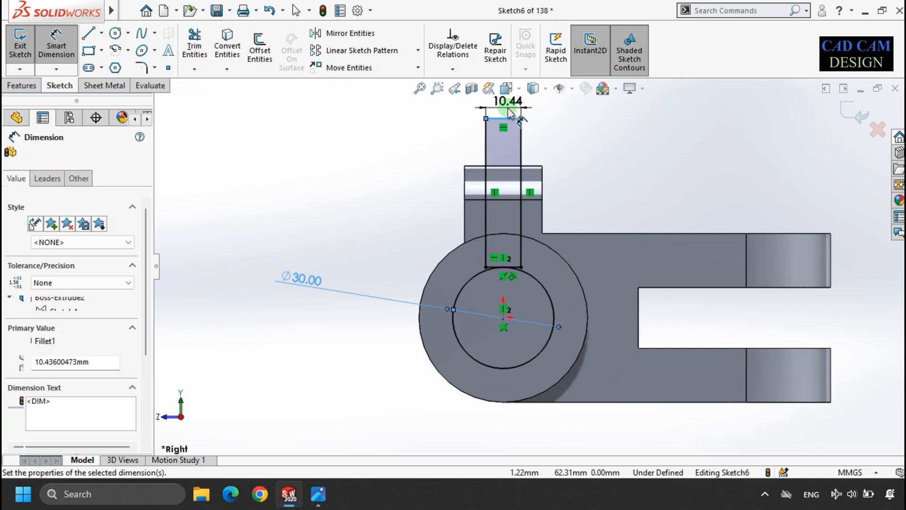
type("3")
key("Return")
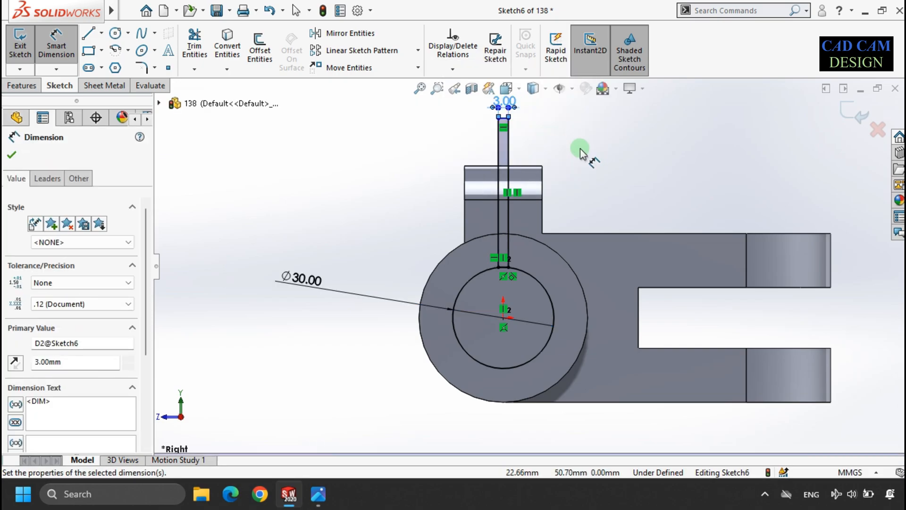
key("Escape")
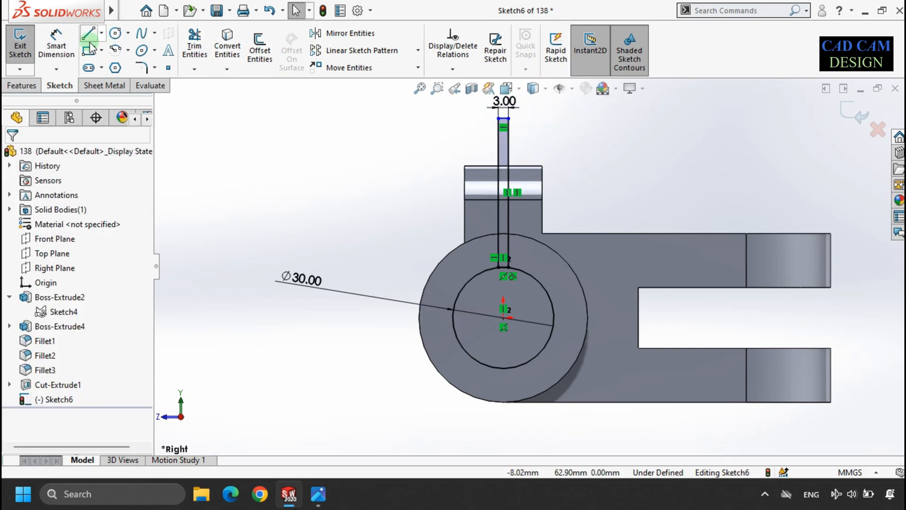
Step: Make the rectangle's top edge collinear with the top edge of the lug
left_click(56, 42)
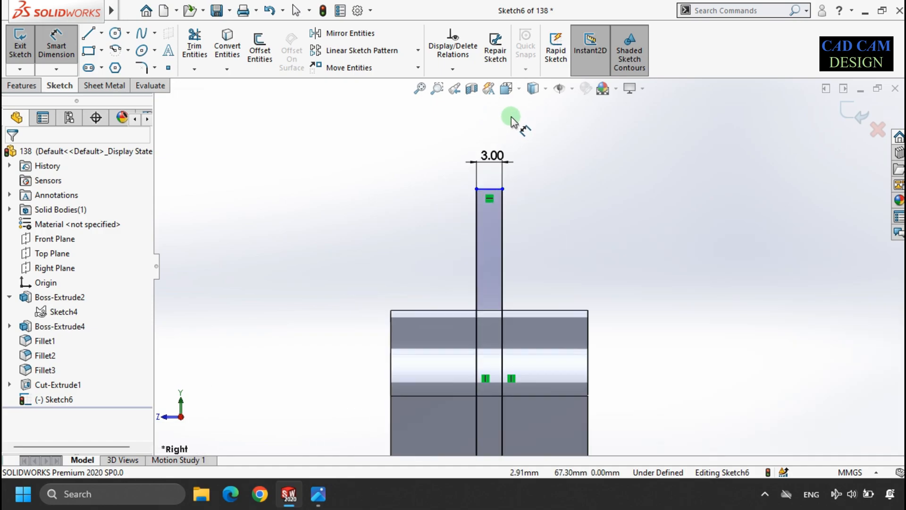
scroll(516, 66, "down", 4)
key("Escape")
left_click(491, 190)
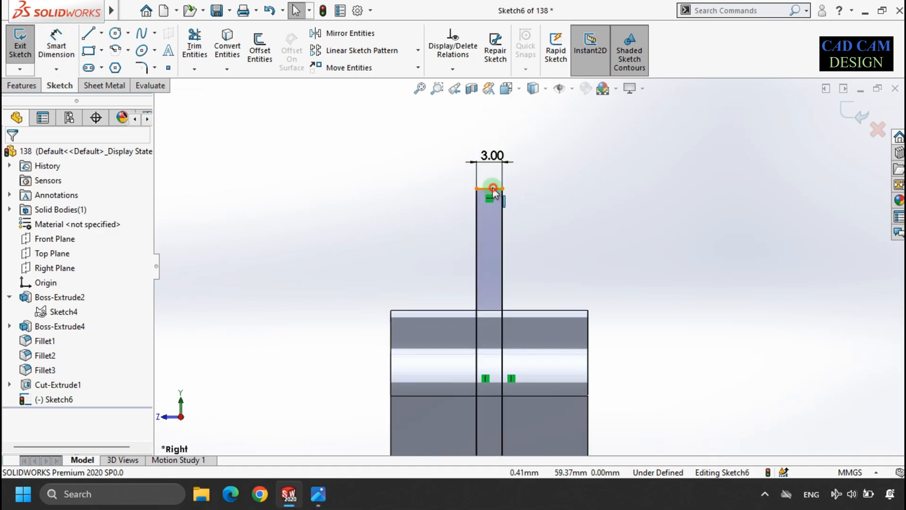
left_click(465, 311, "ctrl")
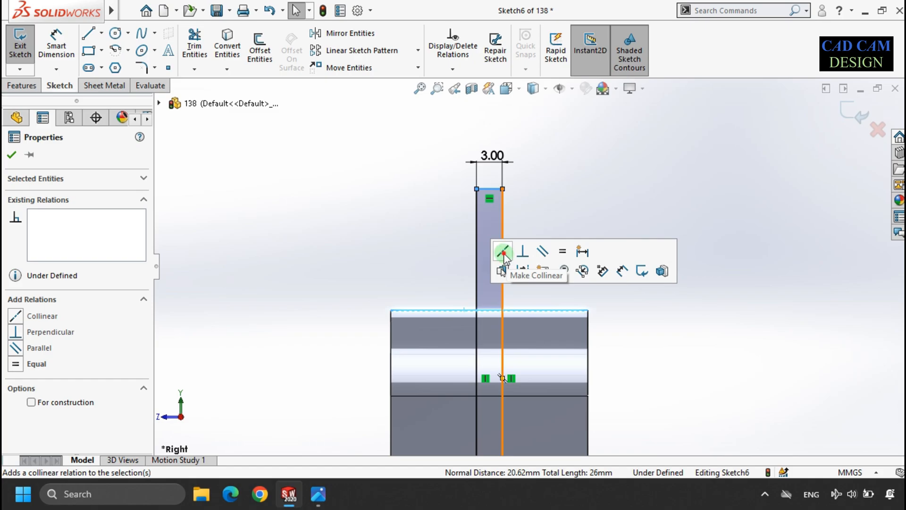
left_click(503, 255)
left_click(491, 216)
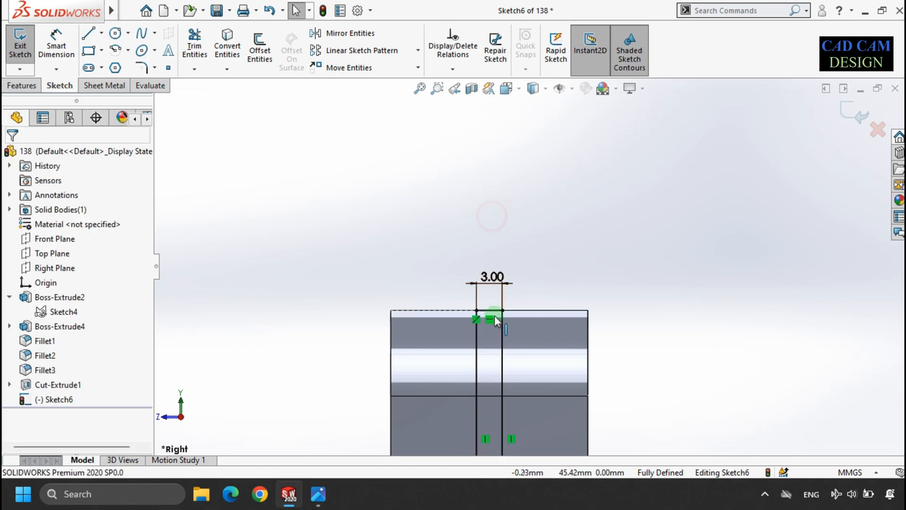
Step: Try to trim the rectangle's vertical sides at the circle with Trim Entities
scroll(478, 311, "up", 5)
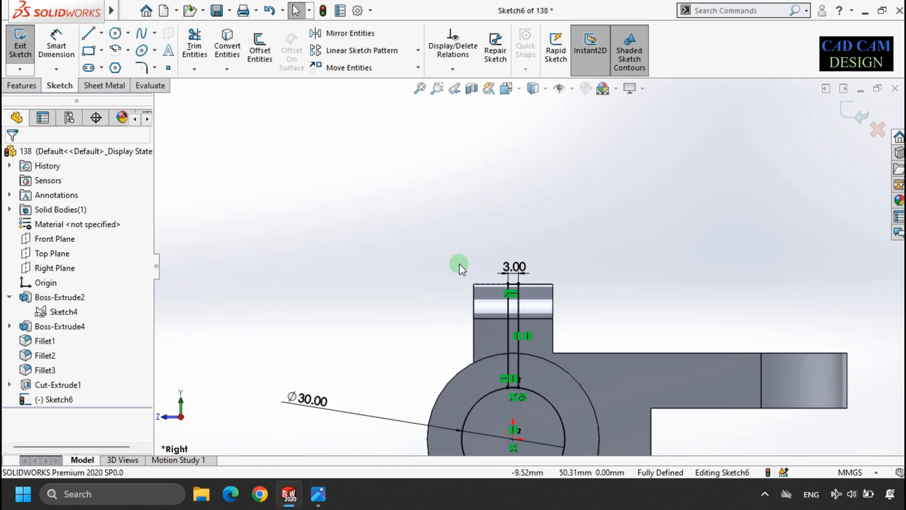
scroll(564, 310, "down", 1)
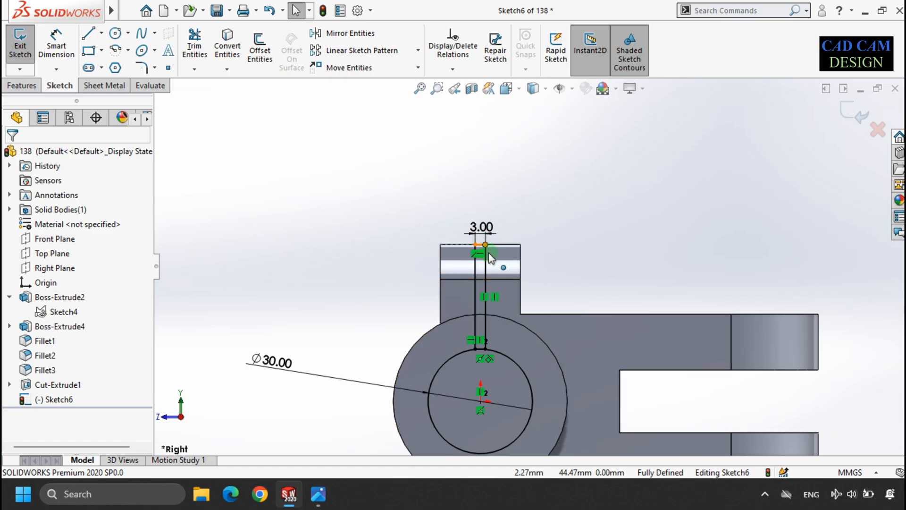
scroll(525, 335, "down", 1)
scroll(487, 346, "down", 5)
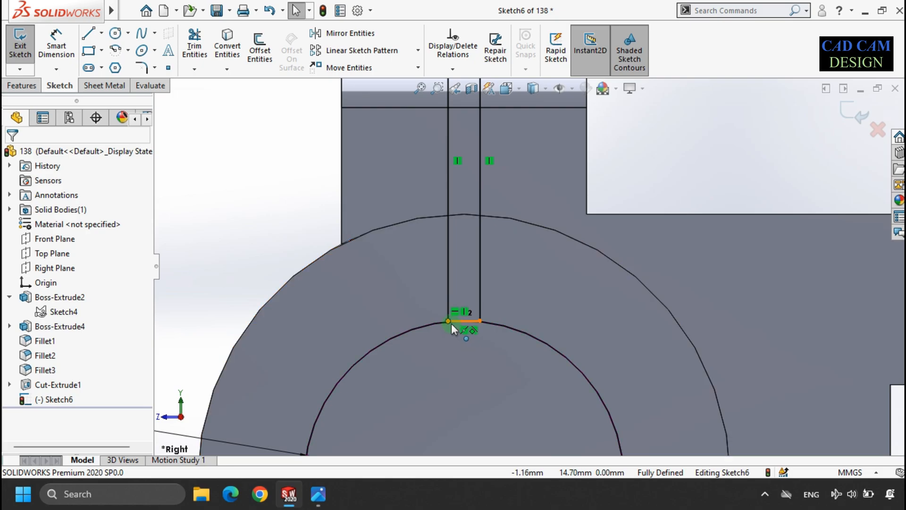
scroll(451, 324, "down", 7)
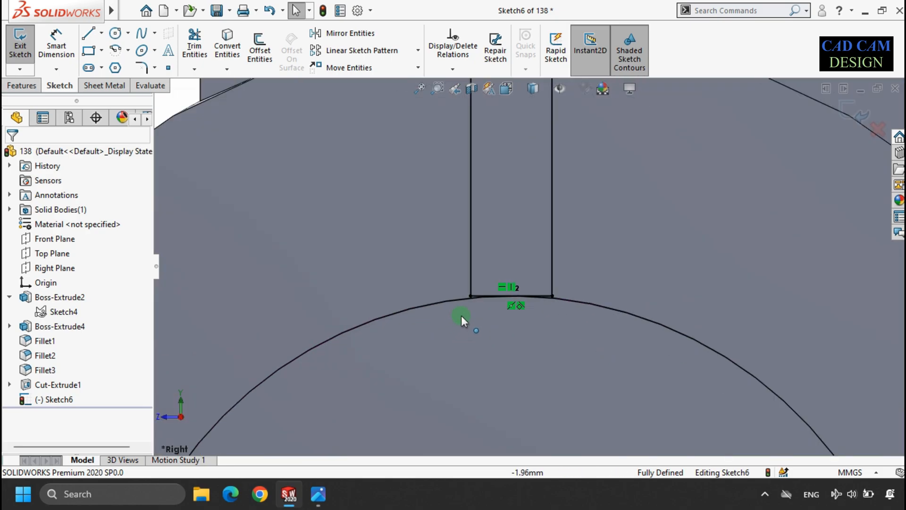
left_click(128, 51)
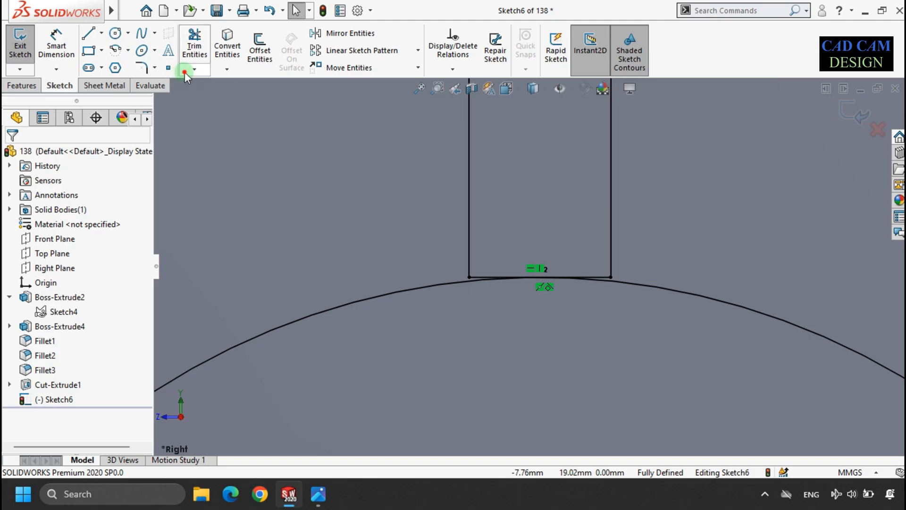
left_click(193, 70)
left_click(218, 101)
left_click(469, 234)
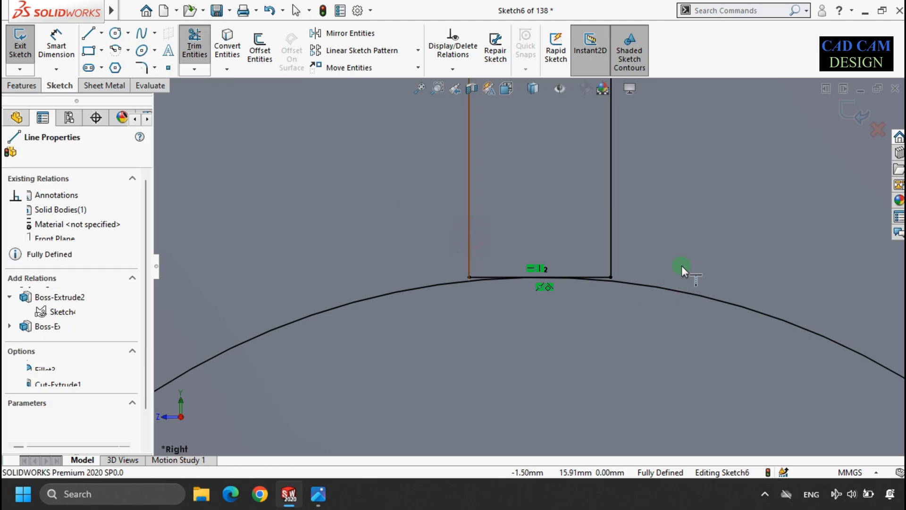
left_click(612, 235)
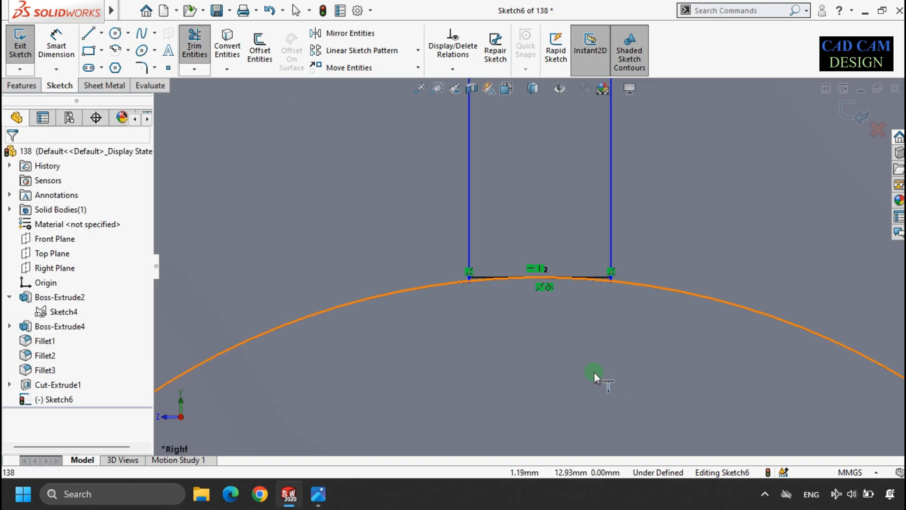
scroll(608, 262, "down", 2)
key("Escape")
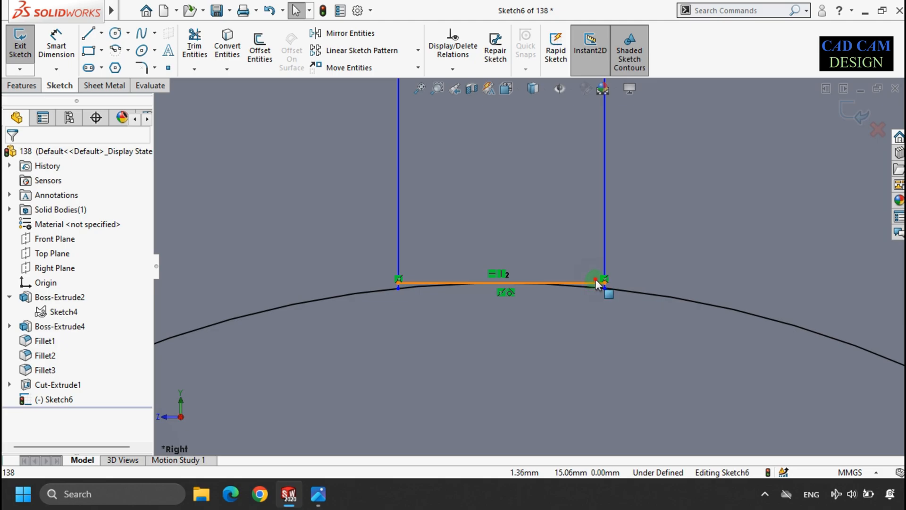
Step: Delete the rectangle's bottom edge that lies along the circle
left_click(595, 278)
key("Delete")
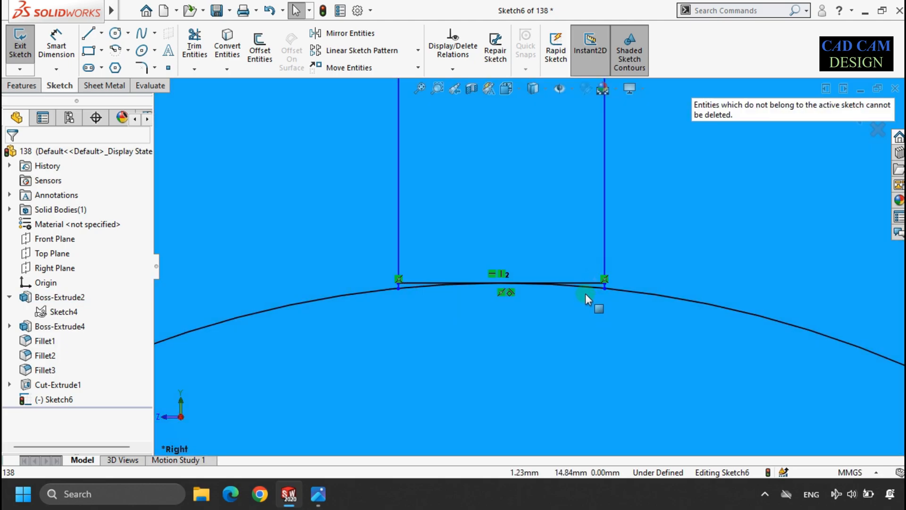
left_click(587, 283)
key("Delete")
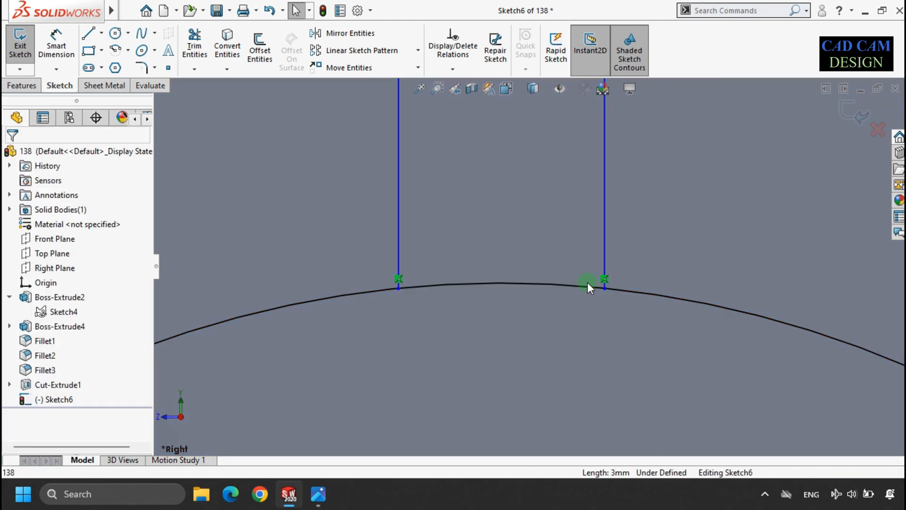
Step: Trim away the circle's arc between the rectangle's two vertical sides with Trim Entities
left_click(194, 46)
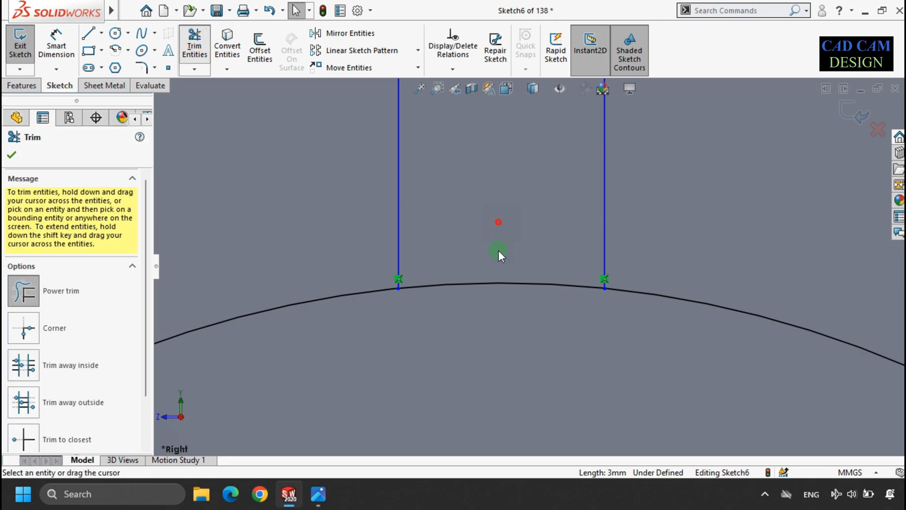
left_click_drag(499, 250, 497, 336)
scroll(410, 321, "up", 10)
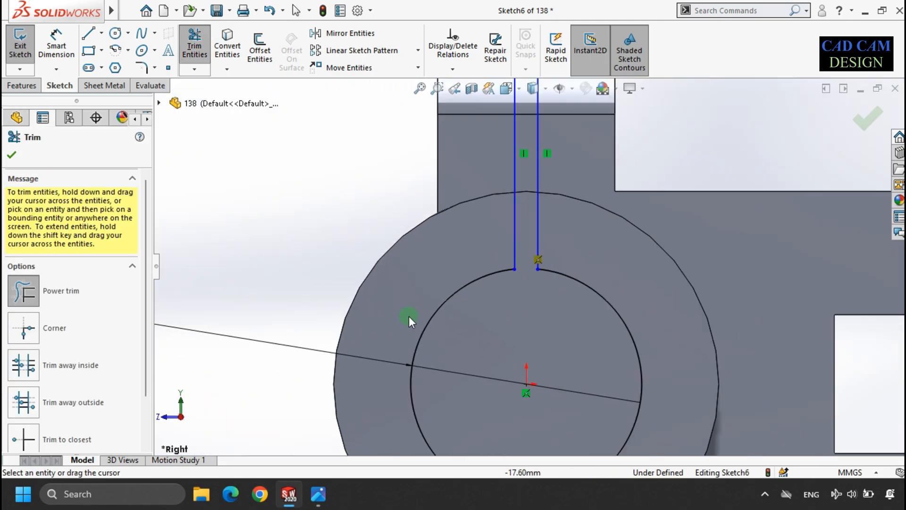
scroll(623, 197, "down", 3)
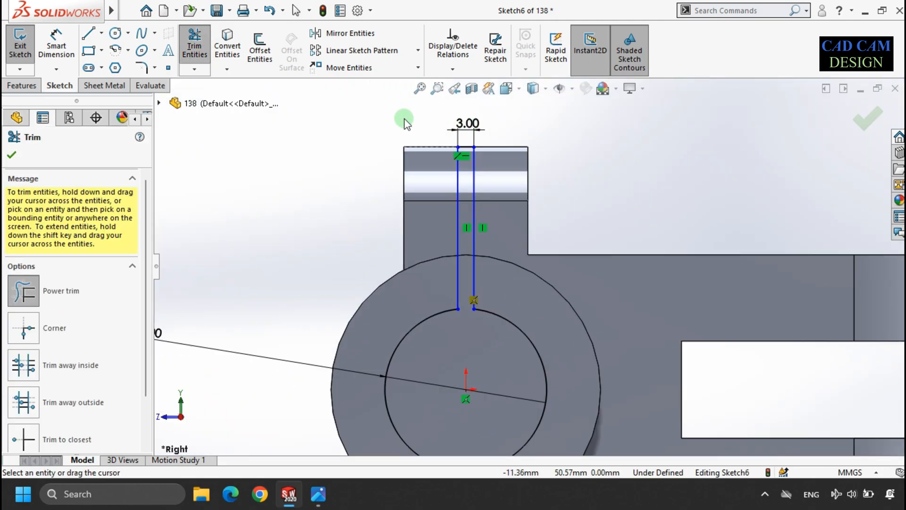
key("Escape")
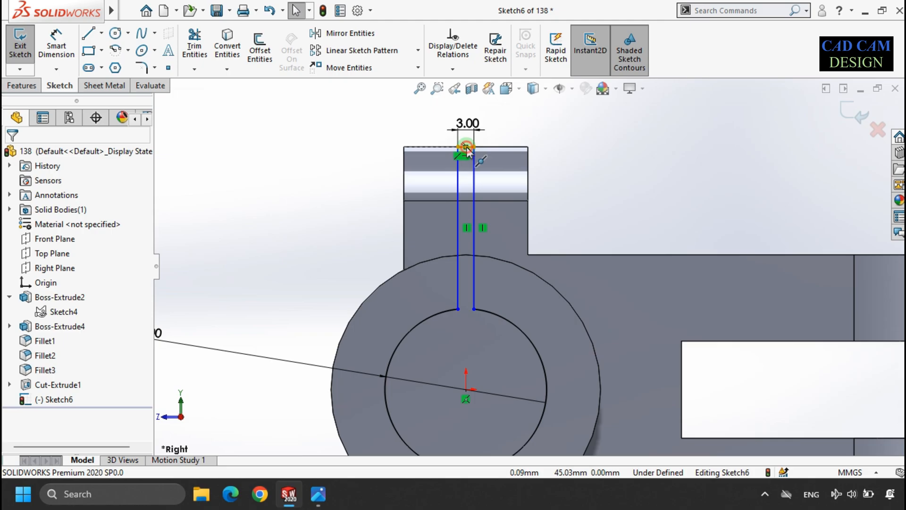
Step: Add a vertical relation between the slot's top edge midpoint and the circle's centre
left_click(465, 146)
left_click(464, 391, "ctrl")
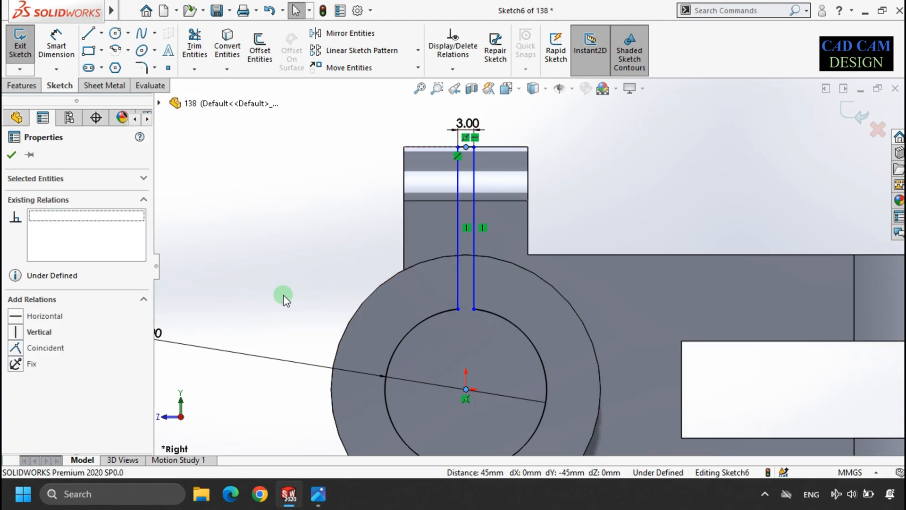
left_click(16, 332)
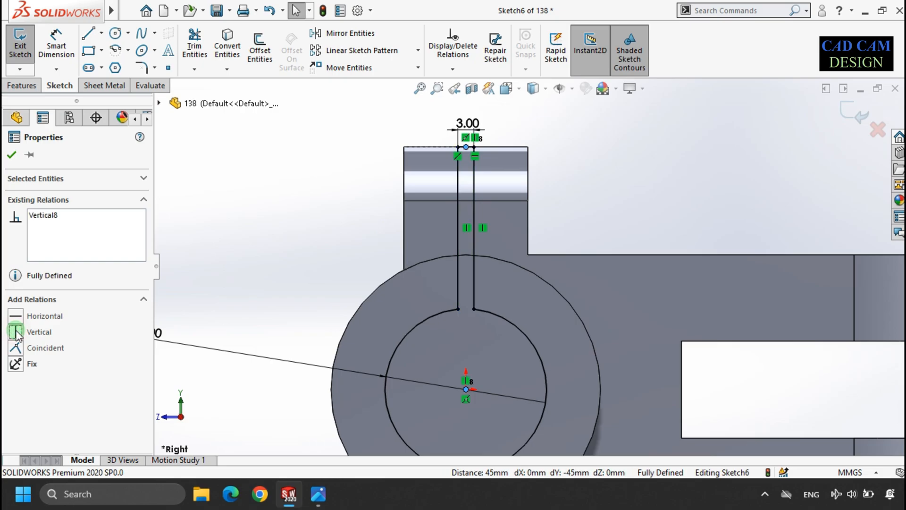
left_click(12, 154)
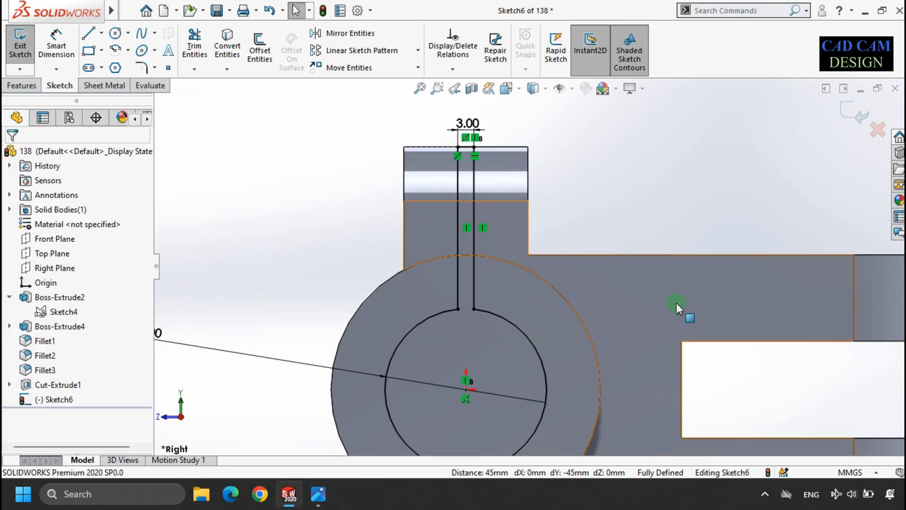
Step: Cut-extrude the slot and circle profile Through All - Both
key("ctrl+b")
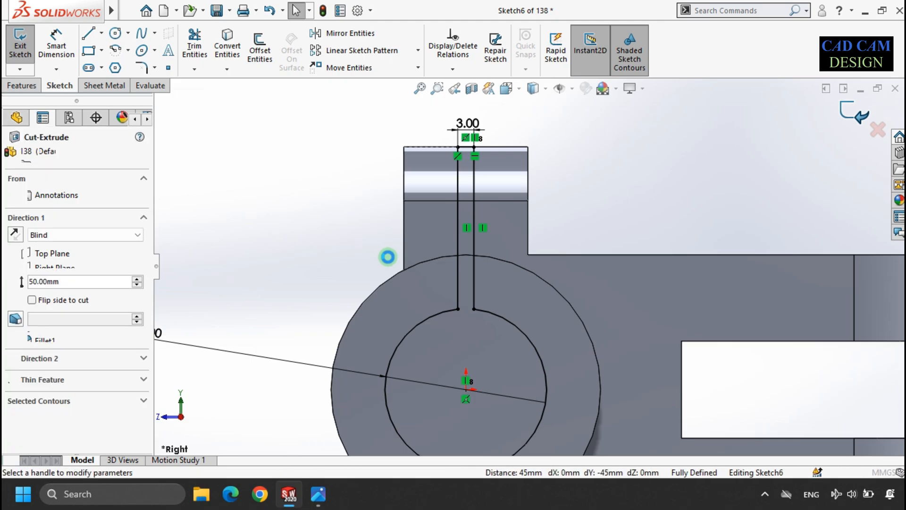
left_click(56, 234)
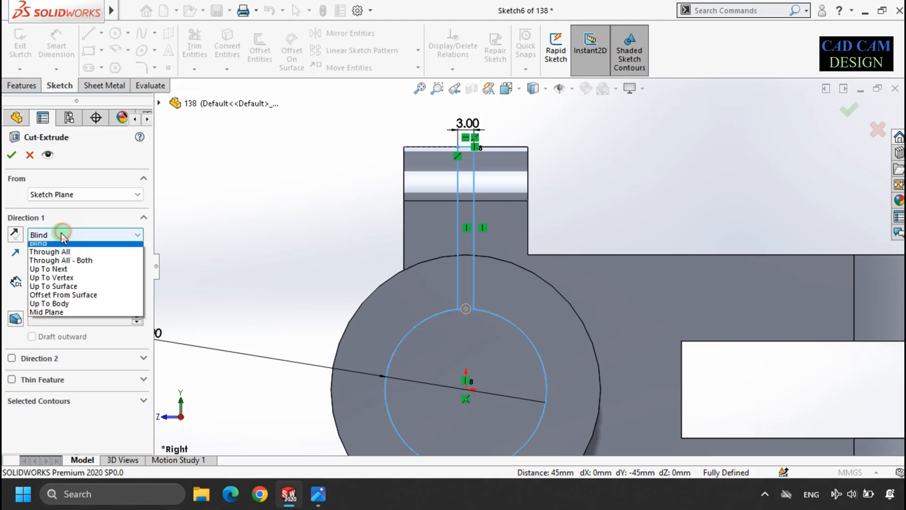
left_click(56, 263)
left_click(12, 154)
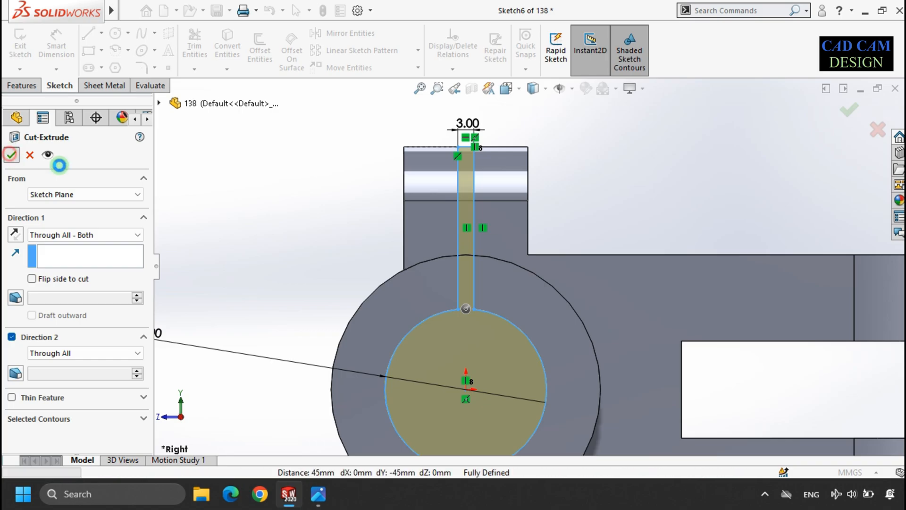
Step: Examine the cut model and compare it with the reference drawing
scroll(566, 239, "up", 3)
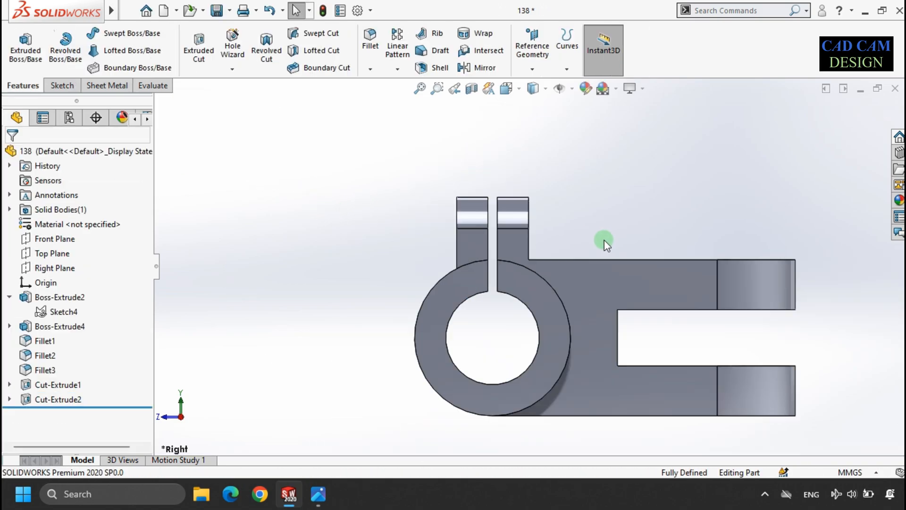
middle_click_drag(602, 241, 551, 271)
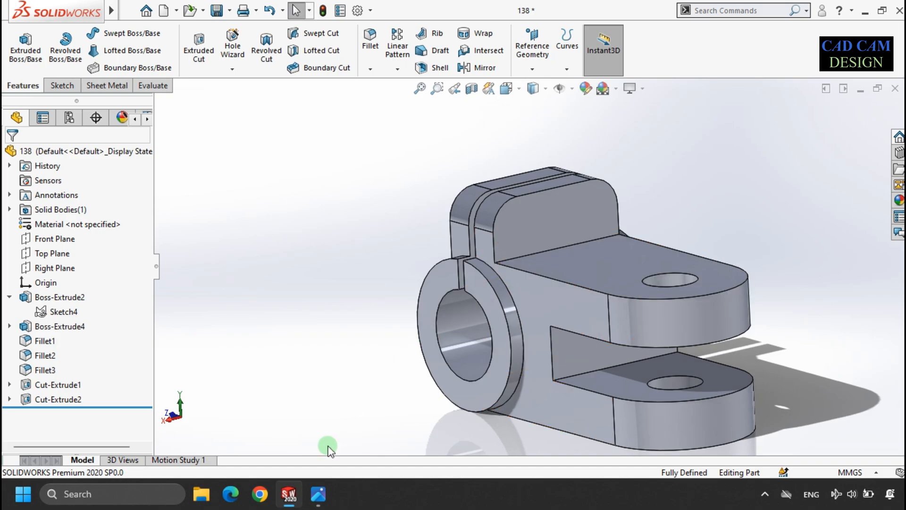
left_click(318, 493)
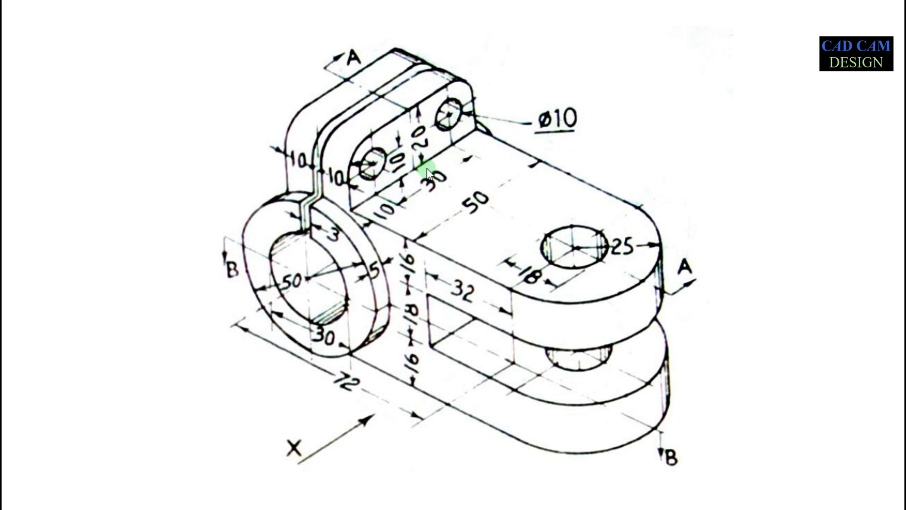
key("alt+Tab")
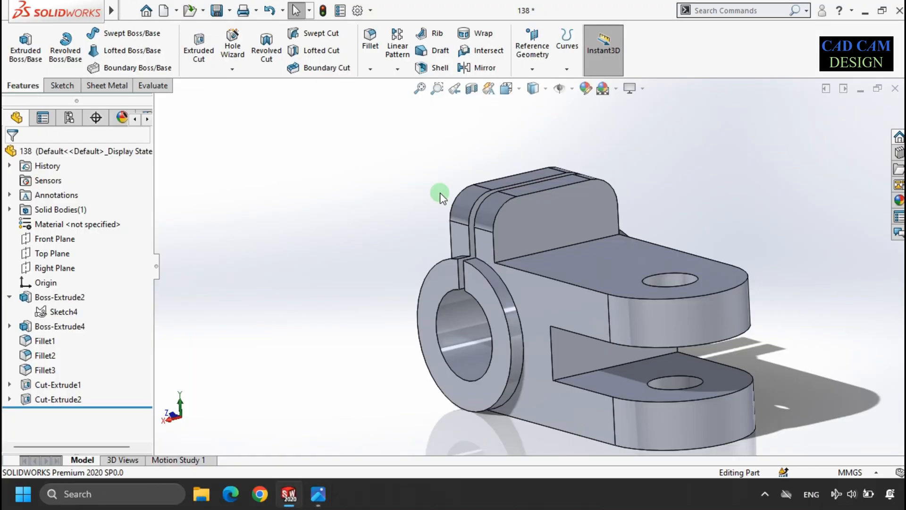
Step: Start a new sketch on the Front Plane and view it normal to the plane
left_click(56, 241)
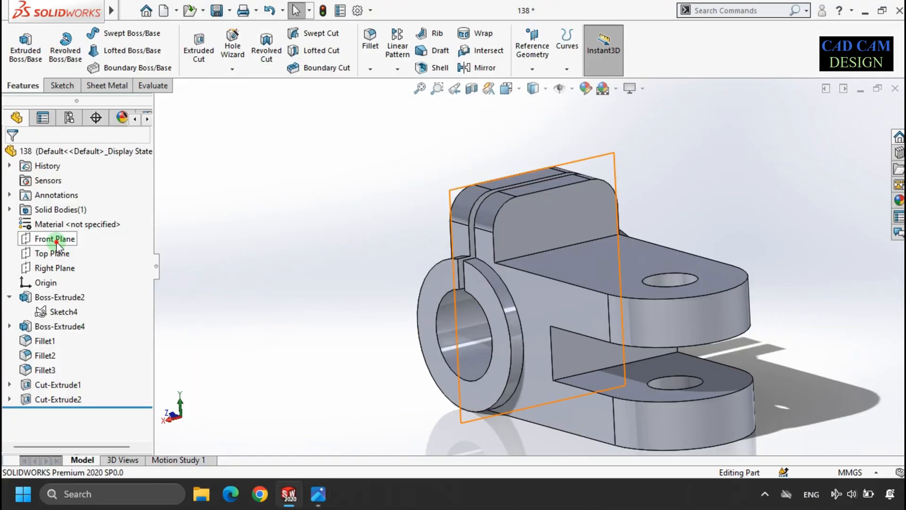
middle_click_drag(331, 243, 350, 222)
left_click(198, 49)
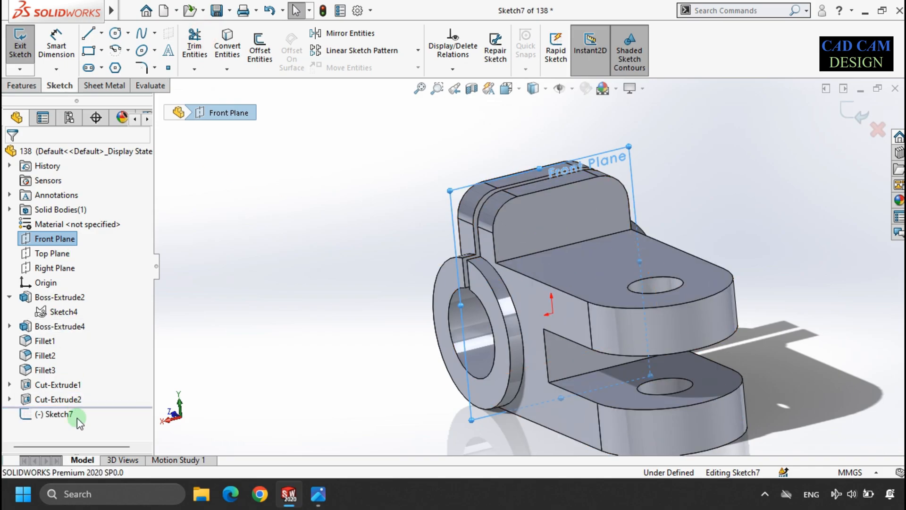
left_click(107, 400)
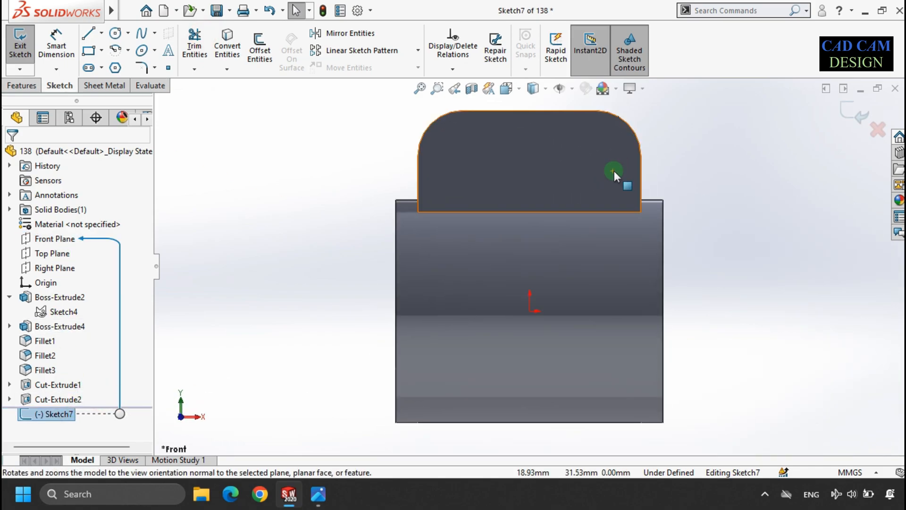
Step: Sketch two circles about 12 mm in diameter near the upper corners of the top lug
left_click(114, 34)
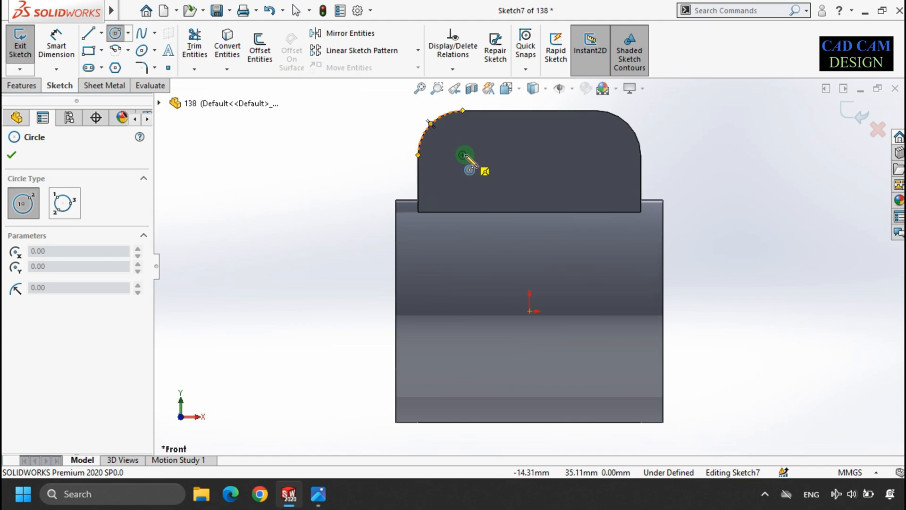
left_click_drag(463, 155, 478, 172)
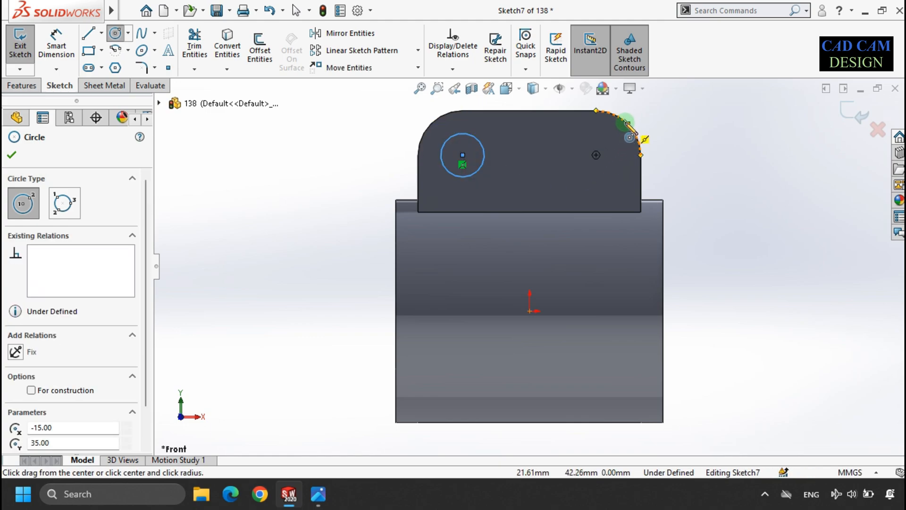
left_click(595, 155)
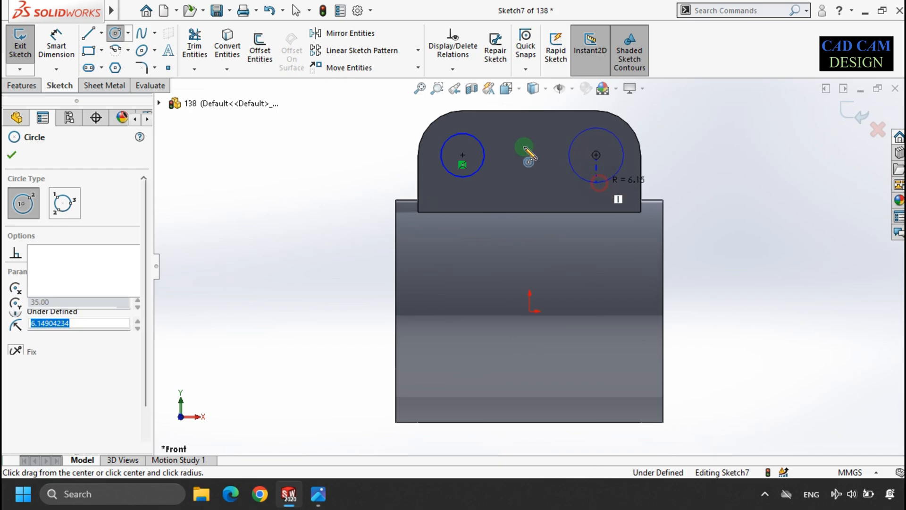
Step: Dimension the distance between the two circle centres as a 30 mm driven dimension
left_click(62, 44)
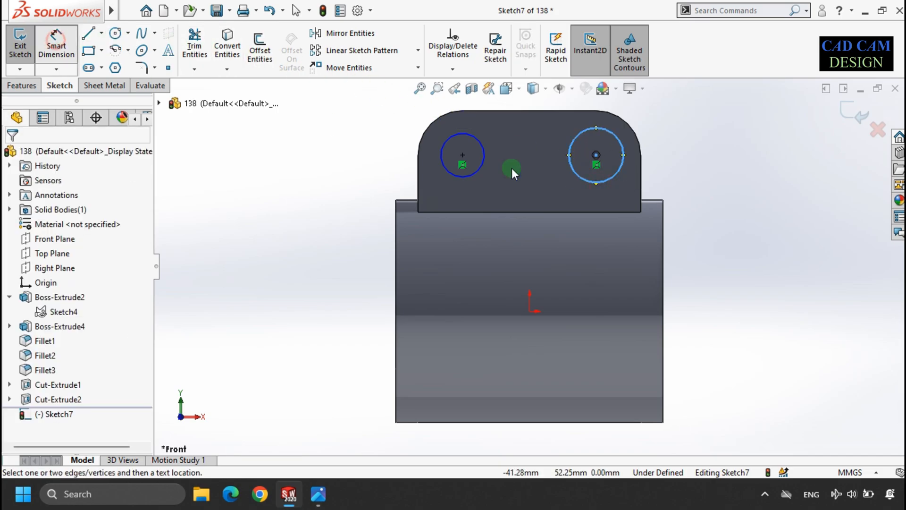
left_click(483, 145)
left_click(576, 135)
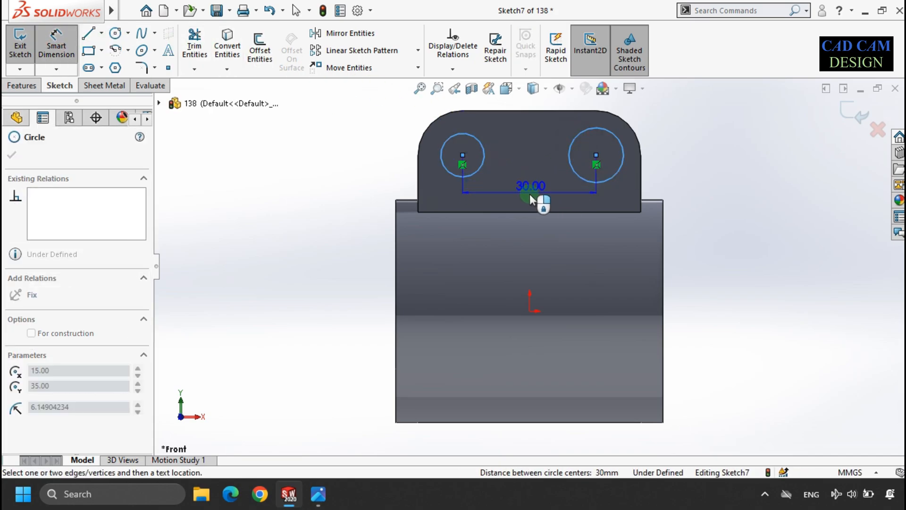
scroll(538, 184, "up", 2)
left_click(535, 178)
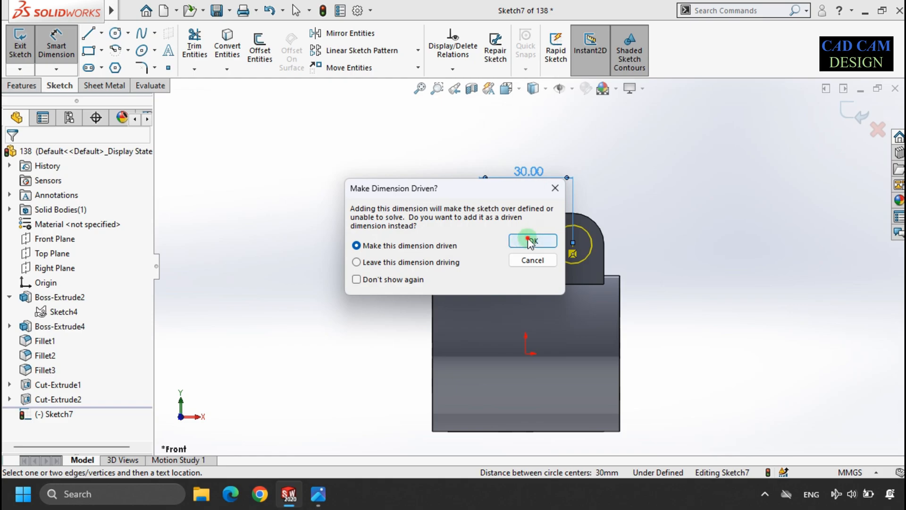
left_click(529, 241)
key("Escape")
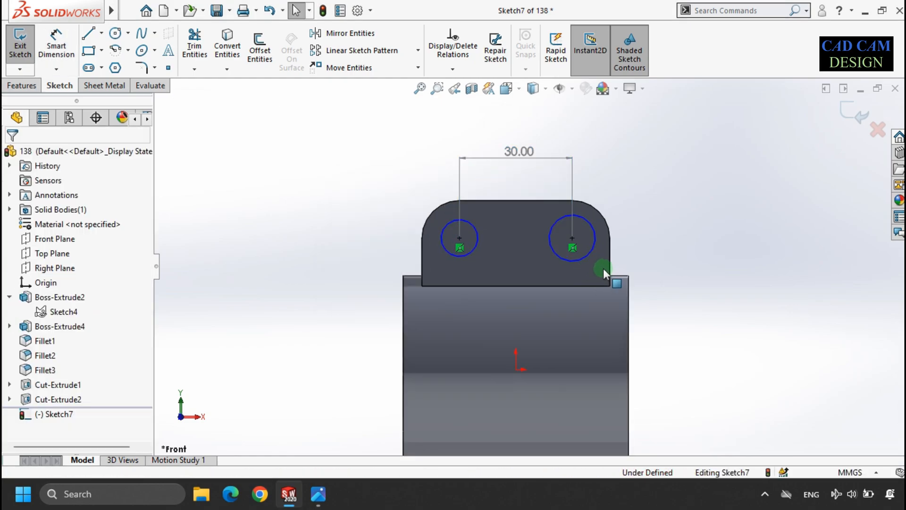
Step: Make the two circles equal in size
scroll(582, 250, "down", 2)
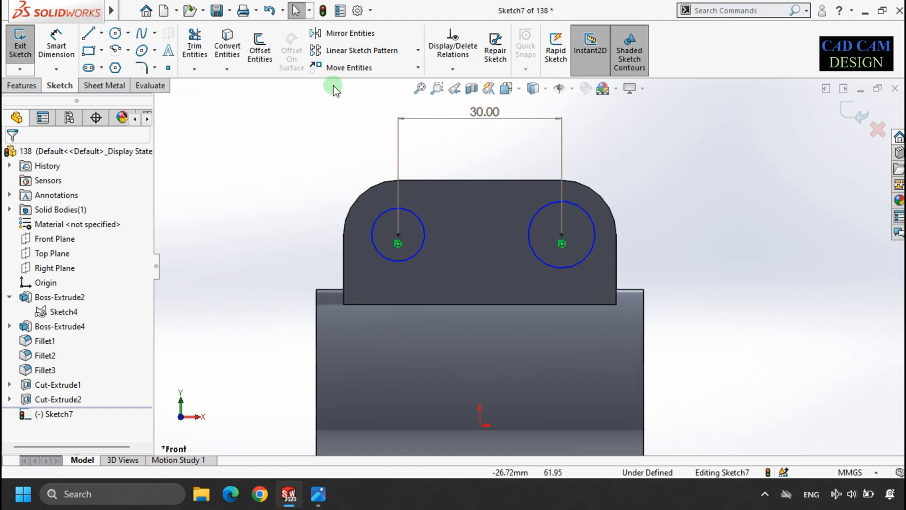
left_click(541, 207)
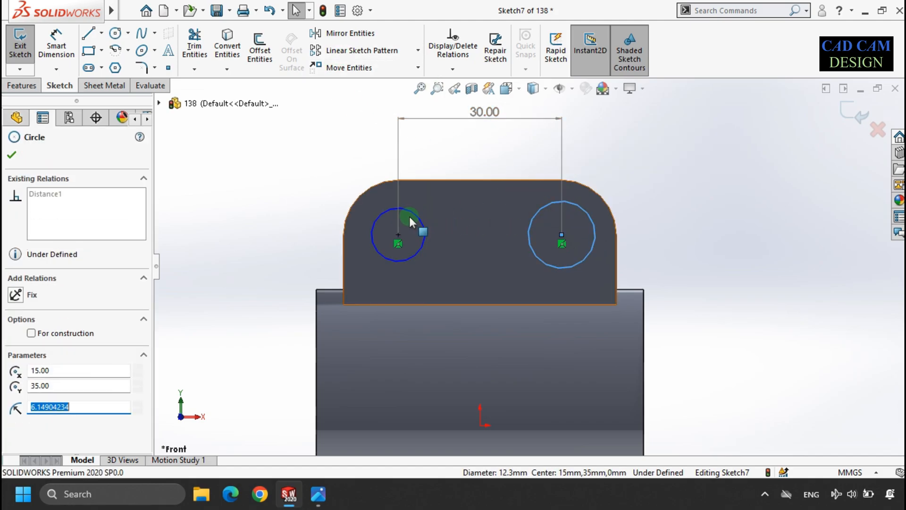
left_click(413, 214, "ctrl")
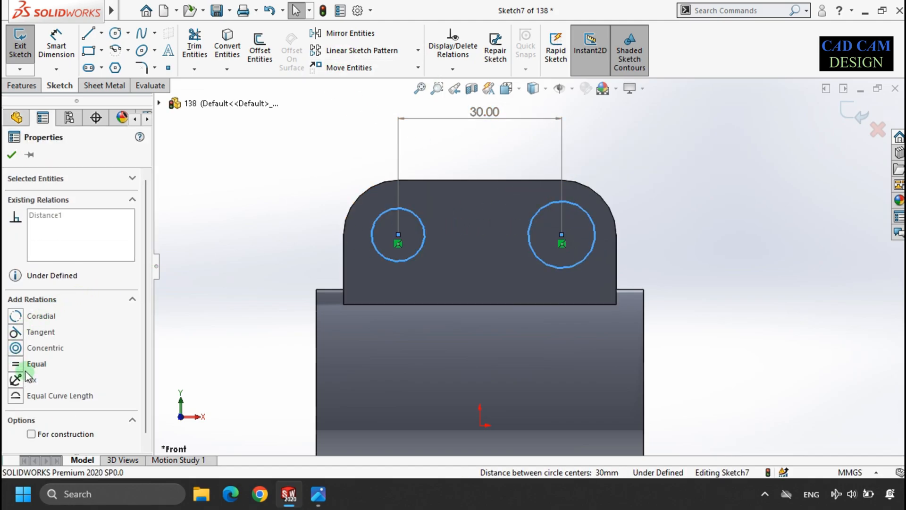
left_click(15, 364)
key("Escape")
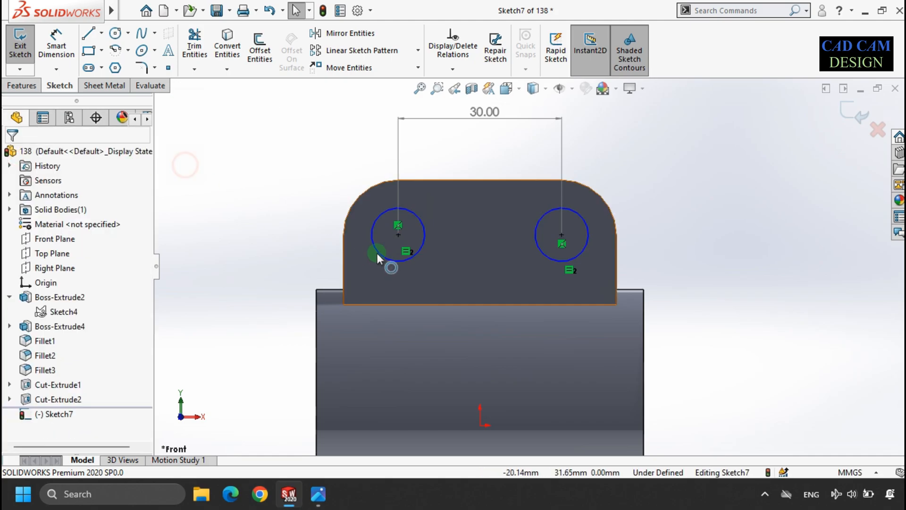
Step: Add a horizontal relation between the two circle centres
left_click(398, 234)
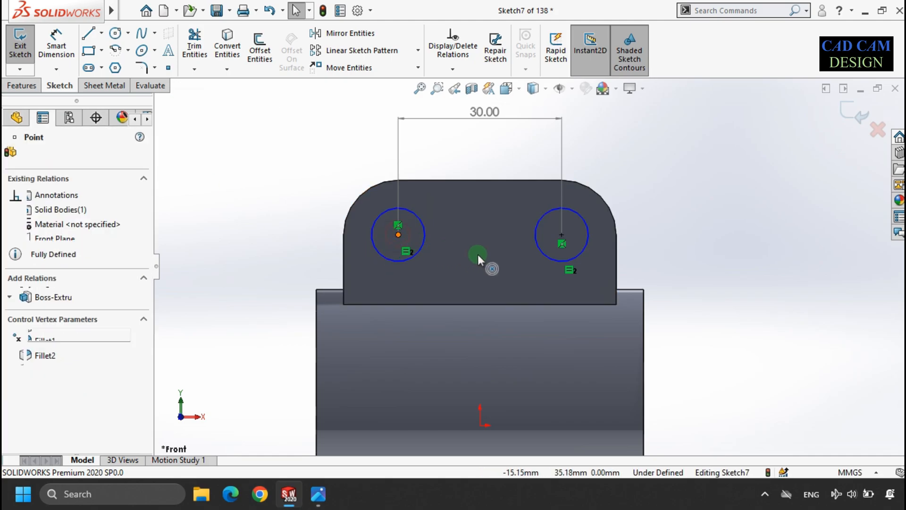
left_click(561, 234, "ctrl")
left_click(43, 318)
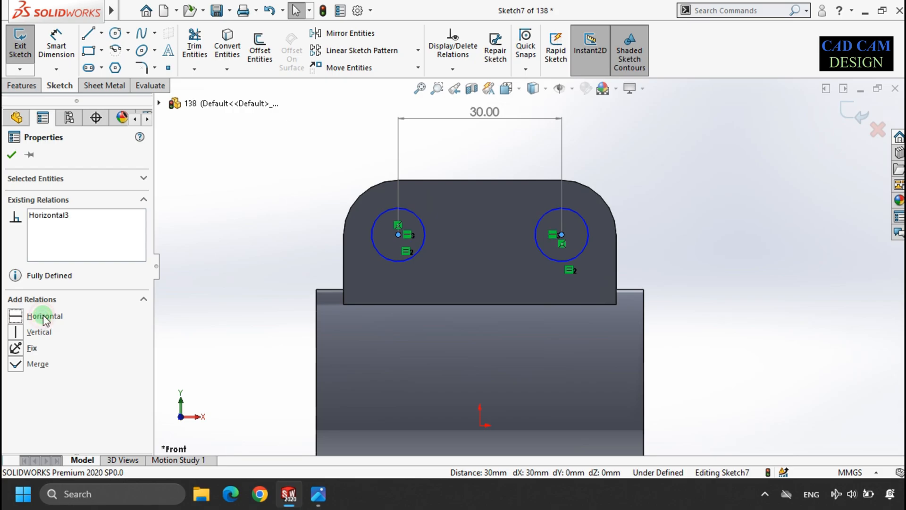
left_click(272, 168)
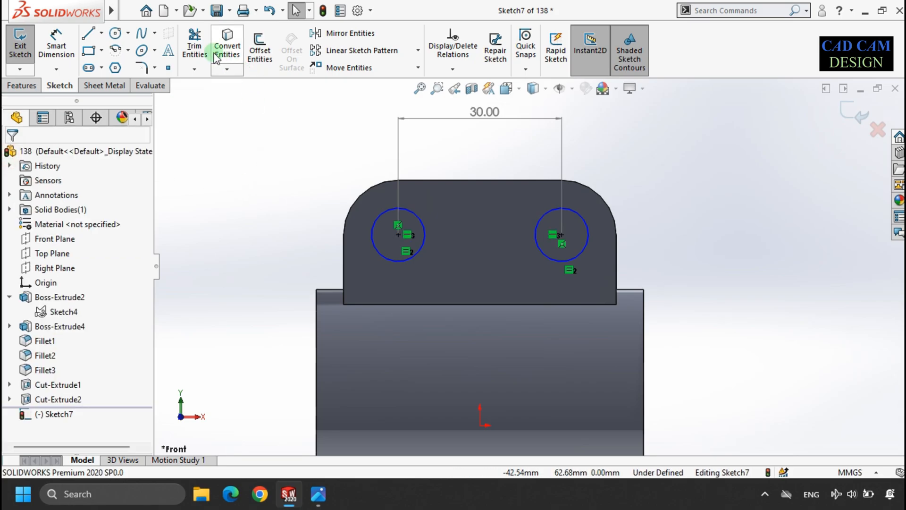
Step: Dimension the left circle's diameter as 10 mm
left_click(56, 46)
left_click(386, 210)
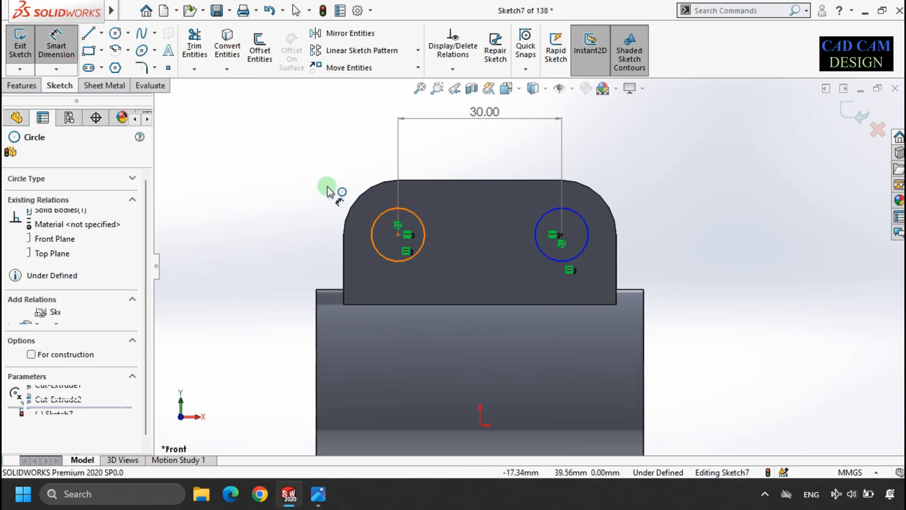
left_click(328, 188)
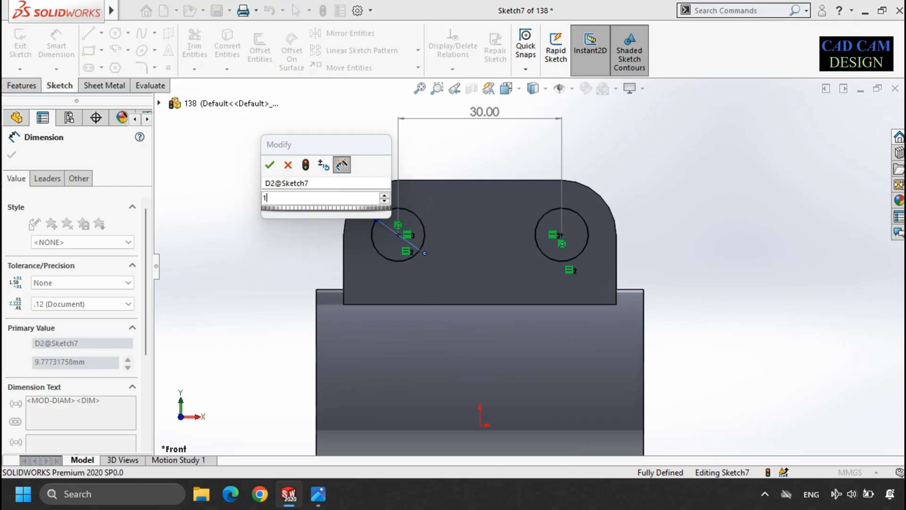
type("10")
key("Return")
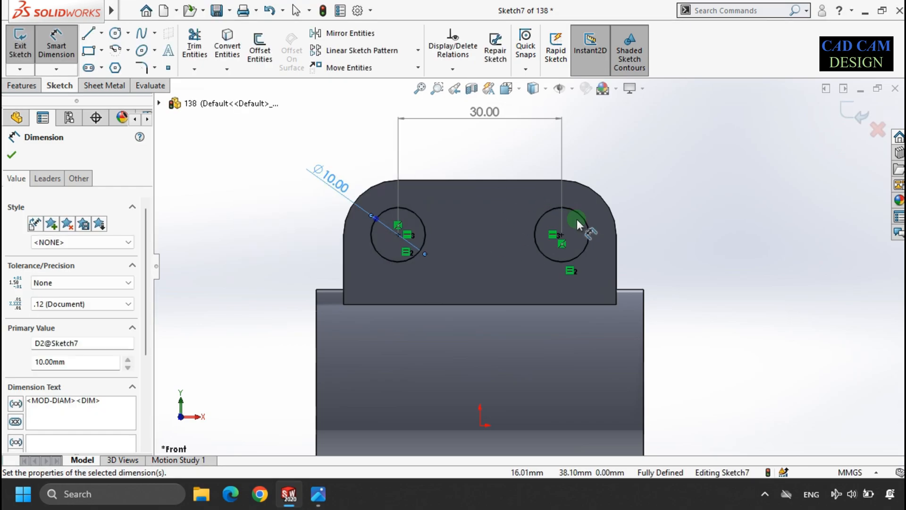
Step: Cut-extrude the two circles with the Through All - Both end condition to make the holes in the top lug
left_click(635, 197)
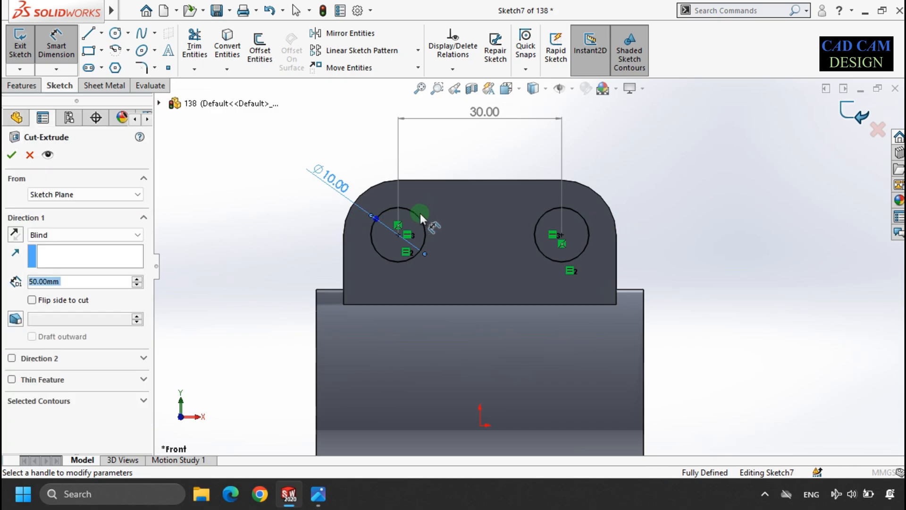
left_click(60, 235)
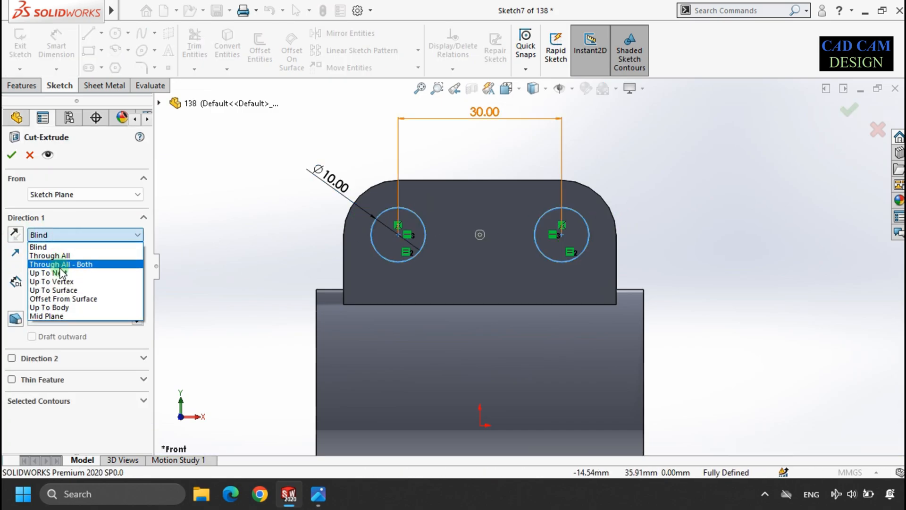
left_click(60, 264)
key("Return")
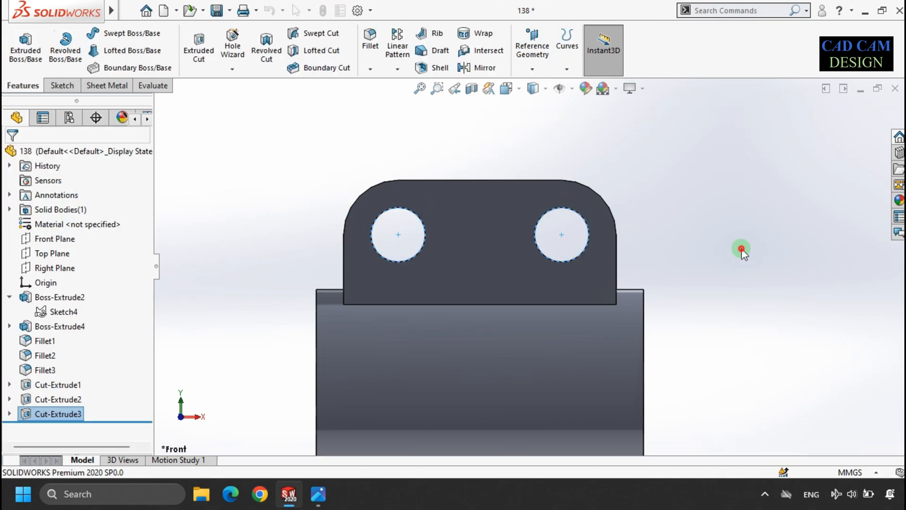
Step: Rotate the finished part to an isometric view and compare it with the reference drawing
middle_click_drag(742, 250, 476, 271)
scroll(475, 271, "up", 4)
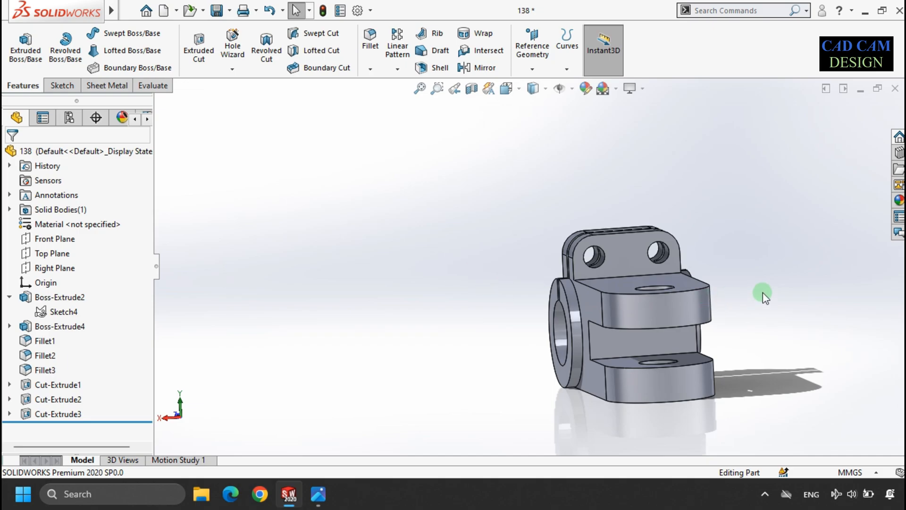
middle_click_drag(763, 293, 557, 299)
key("space")
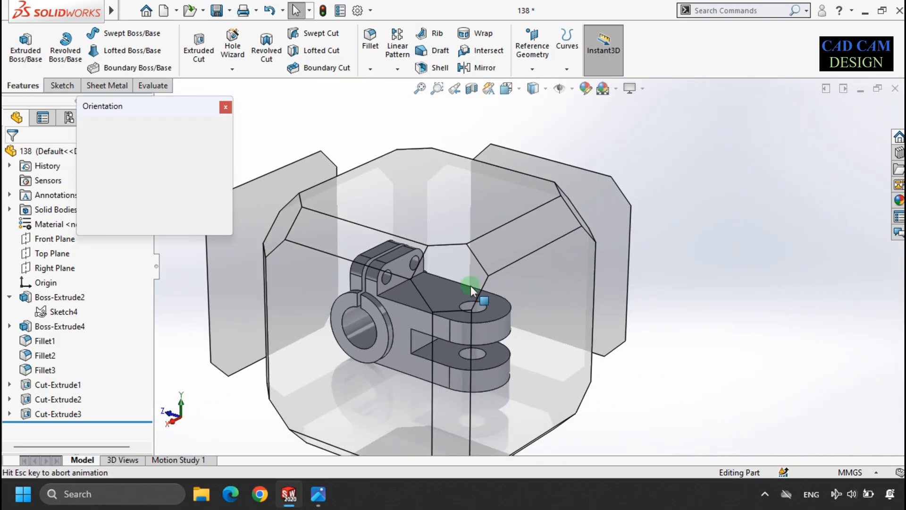
left_click(424, 289)
left_click(360, 345)
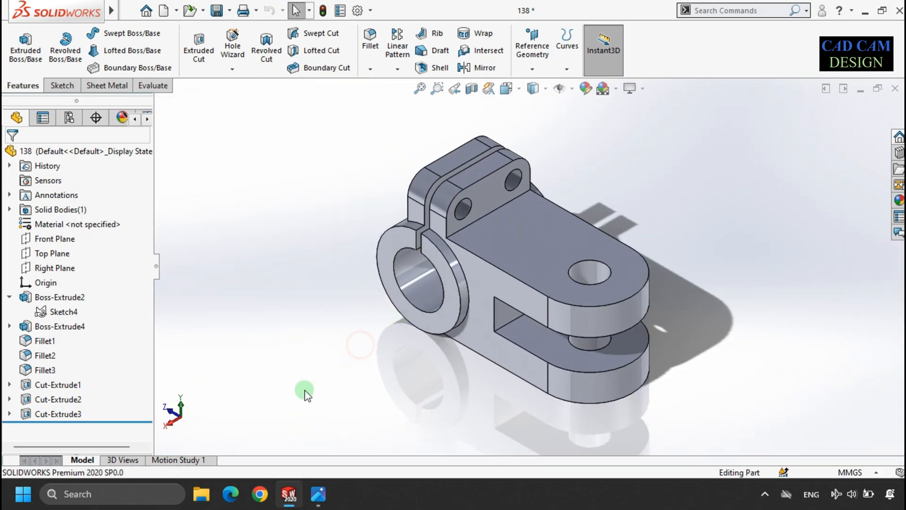
left_click(315, 491)
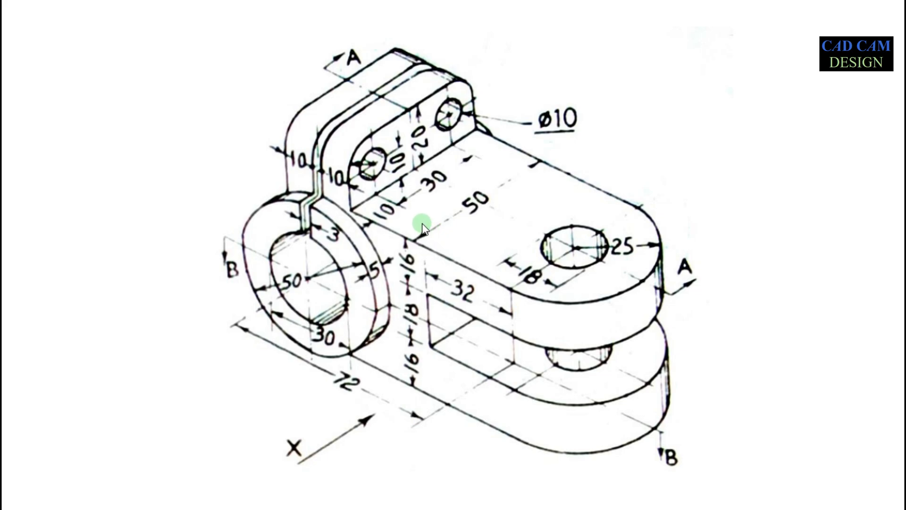
key("alt+Tab")
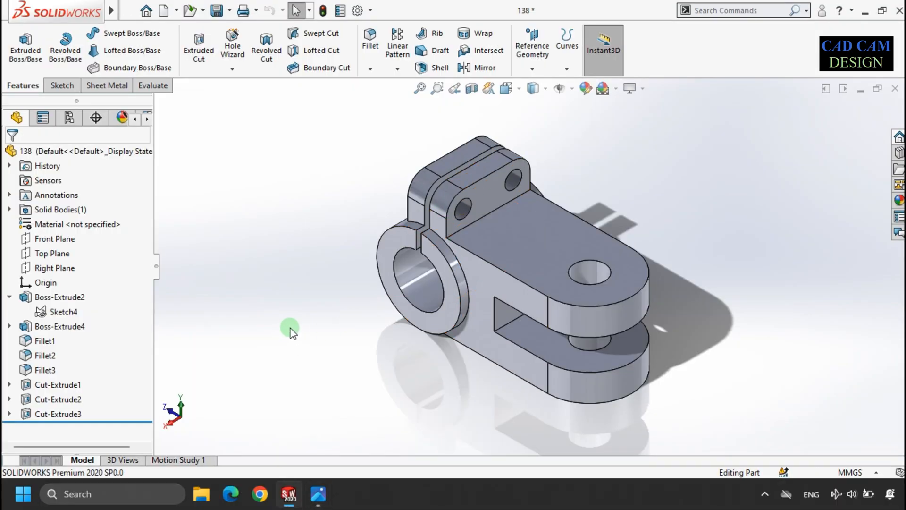
Step: Apply a magenta appearance colour to the whole part
left_click(587, 91)
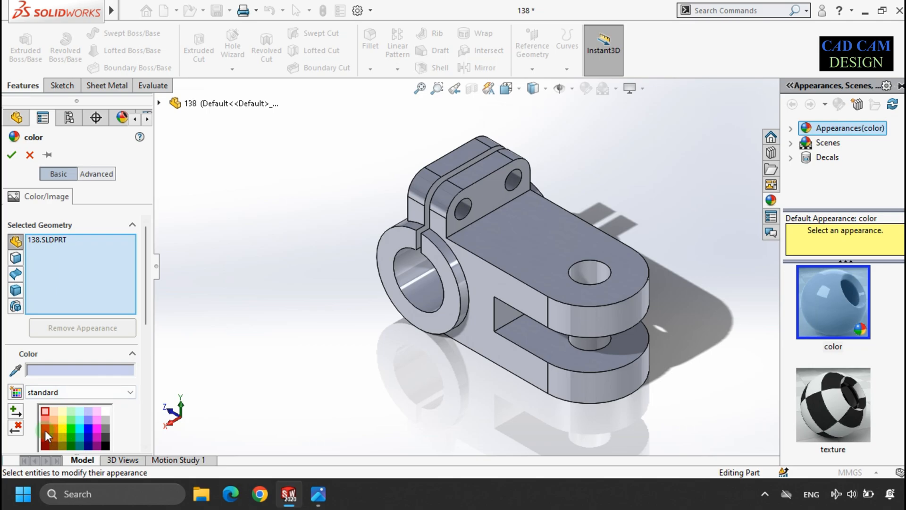
left_click(45, 429)
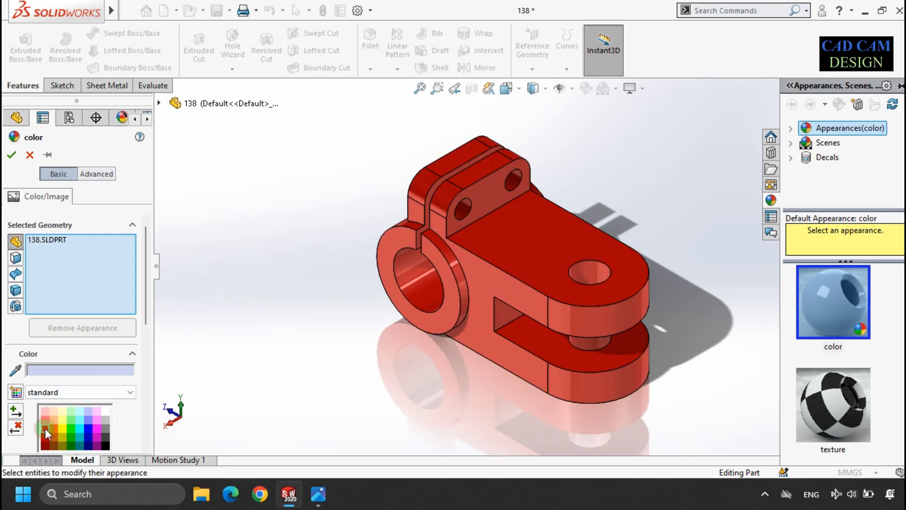
left_click(86, 428)
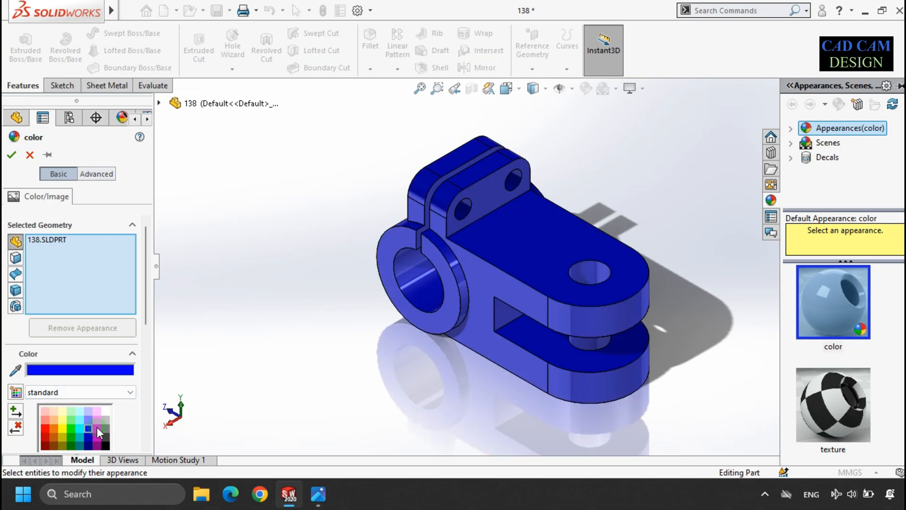
left_click(99, 426)
left_click(244, 258)
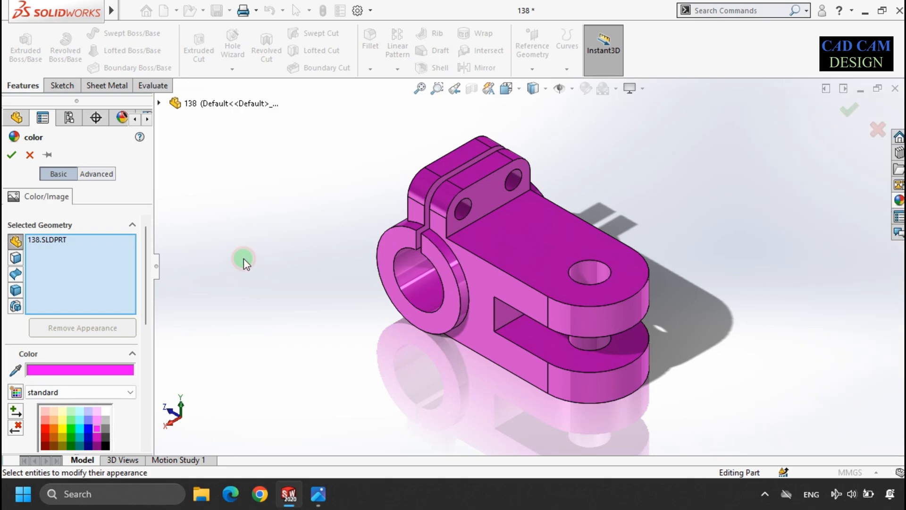
scroll(628, 248, "down", 2)
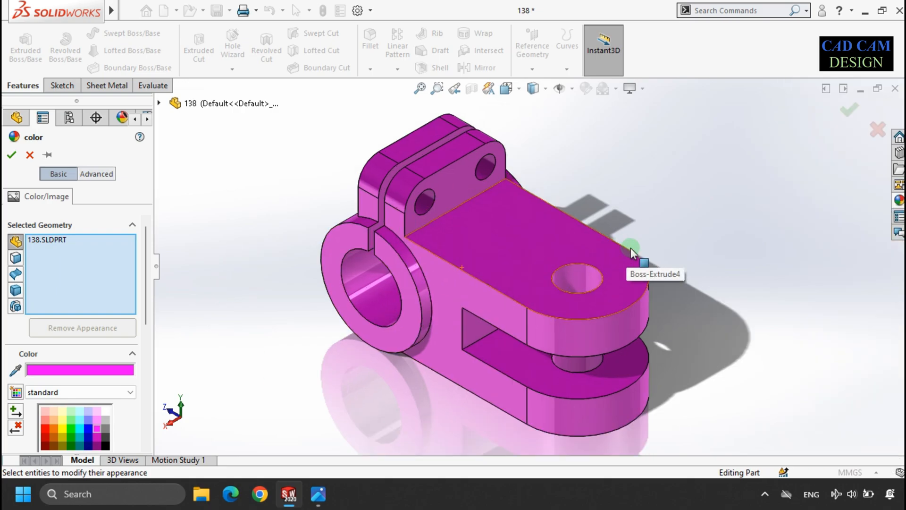
left_click(11, 153)
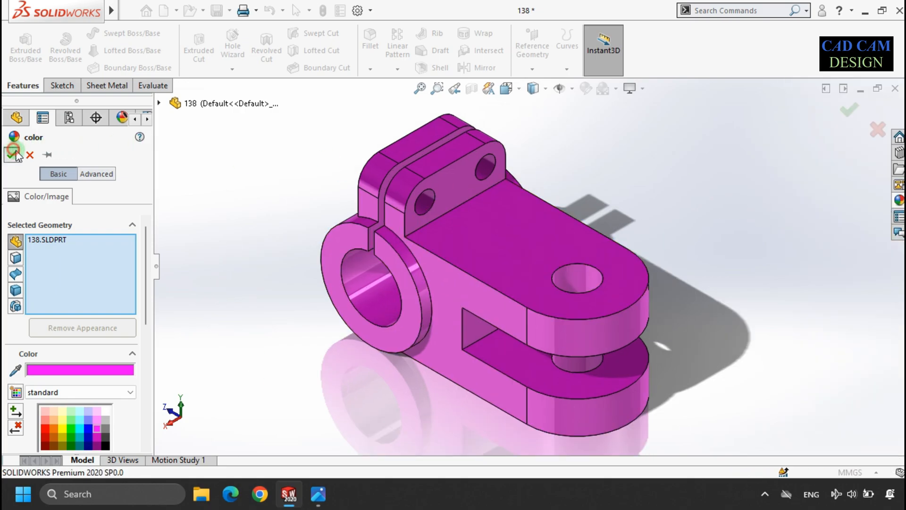
left_click(267, 126)
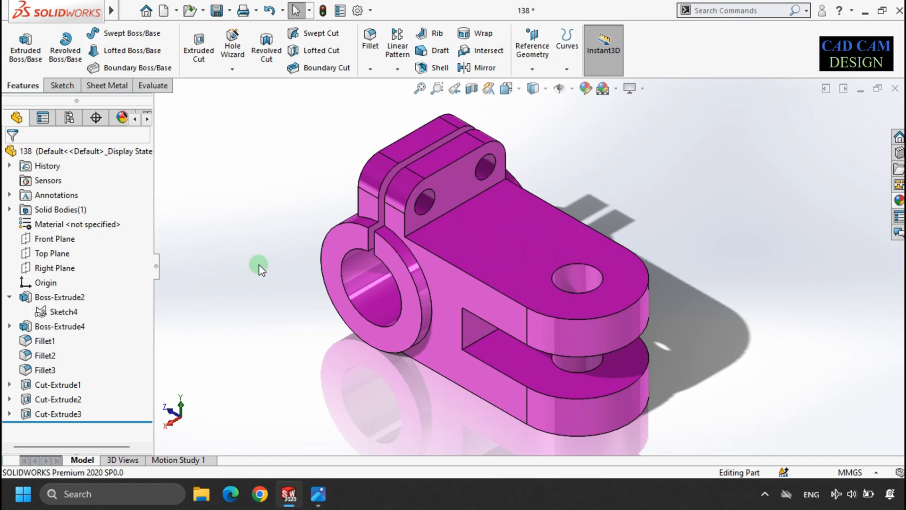